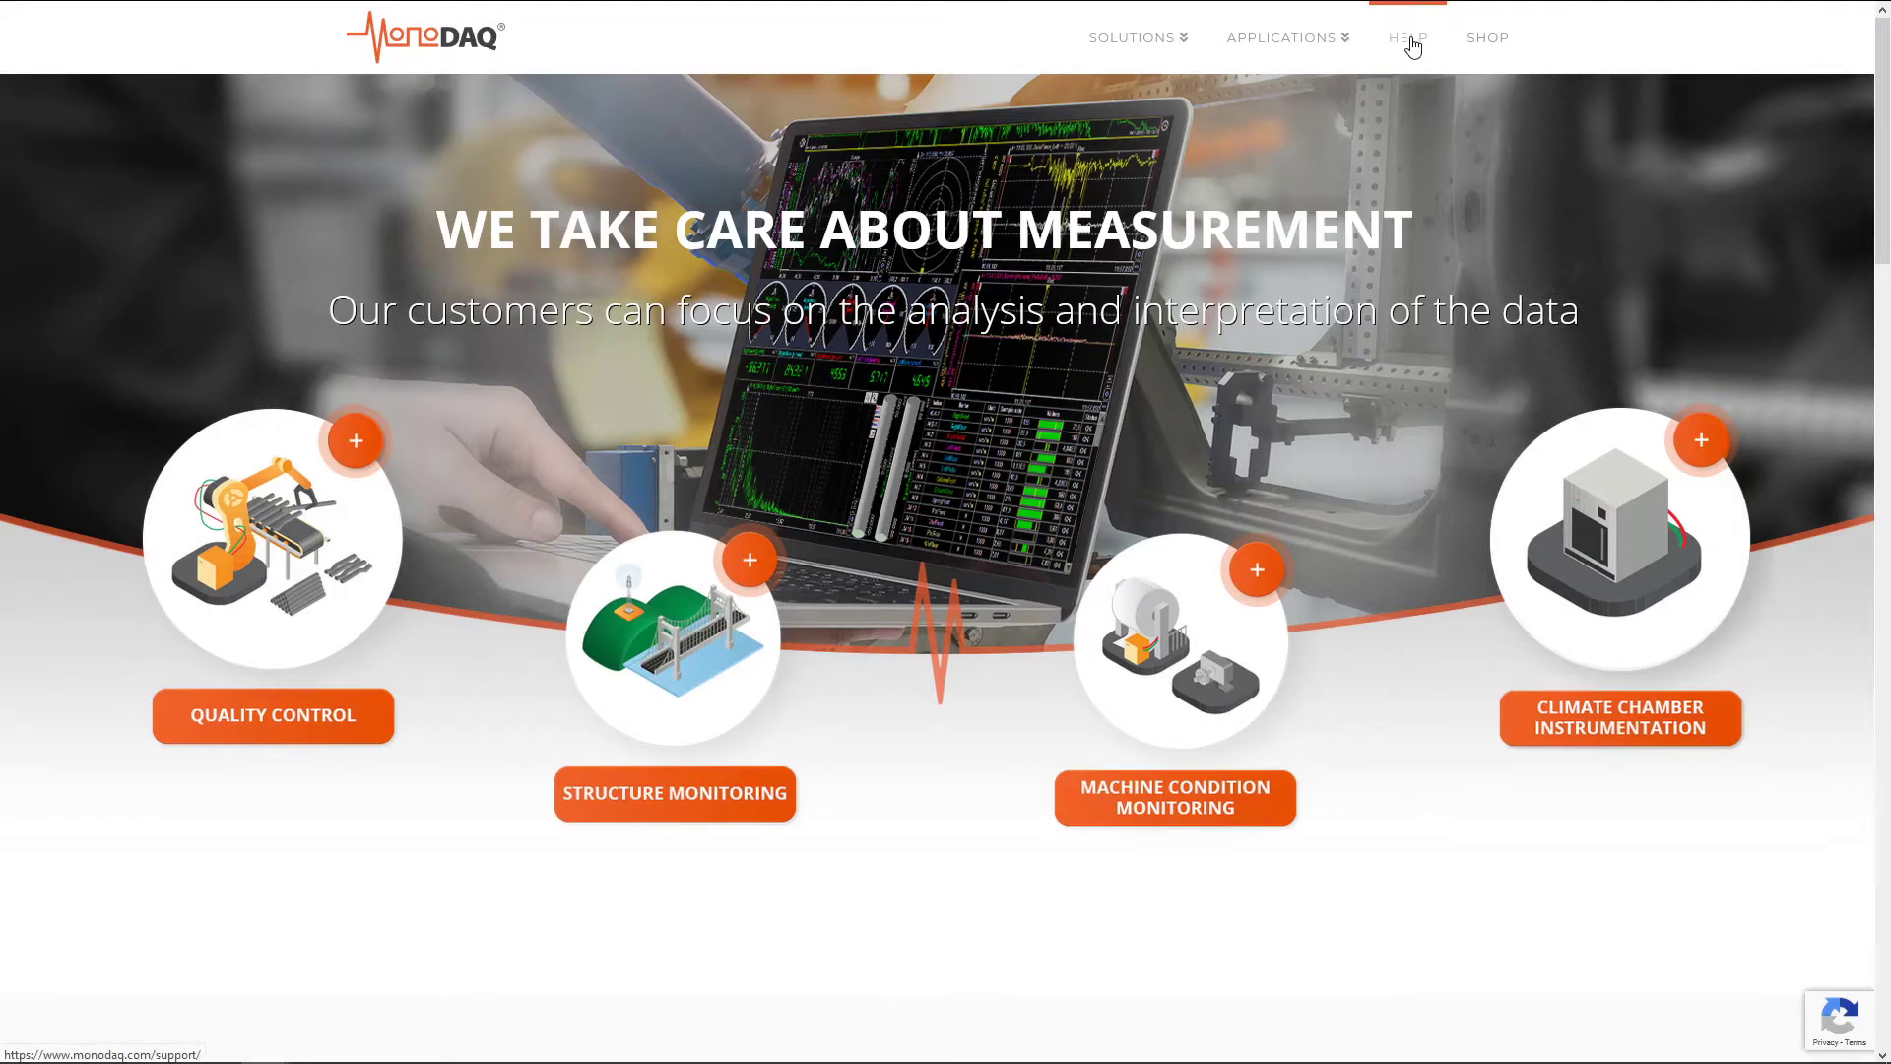
Open the MonoDAQ-U quick start guide from the support page and read its installation, channel configuration and demo kit sections.
{"action": "left_click", "coordinate": [1410, 39]}
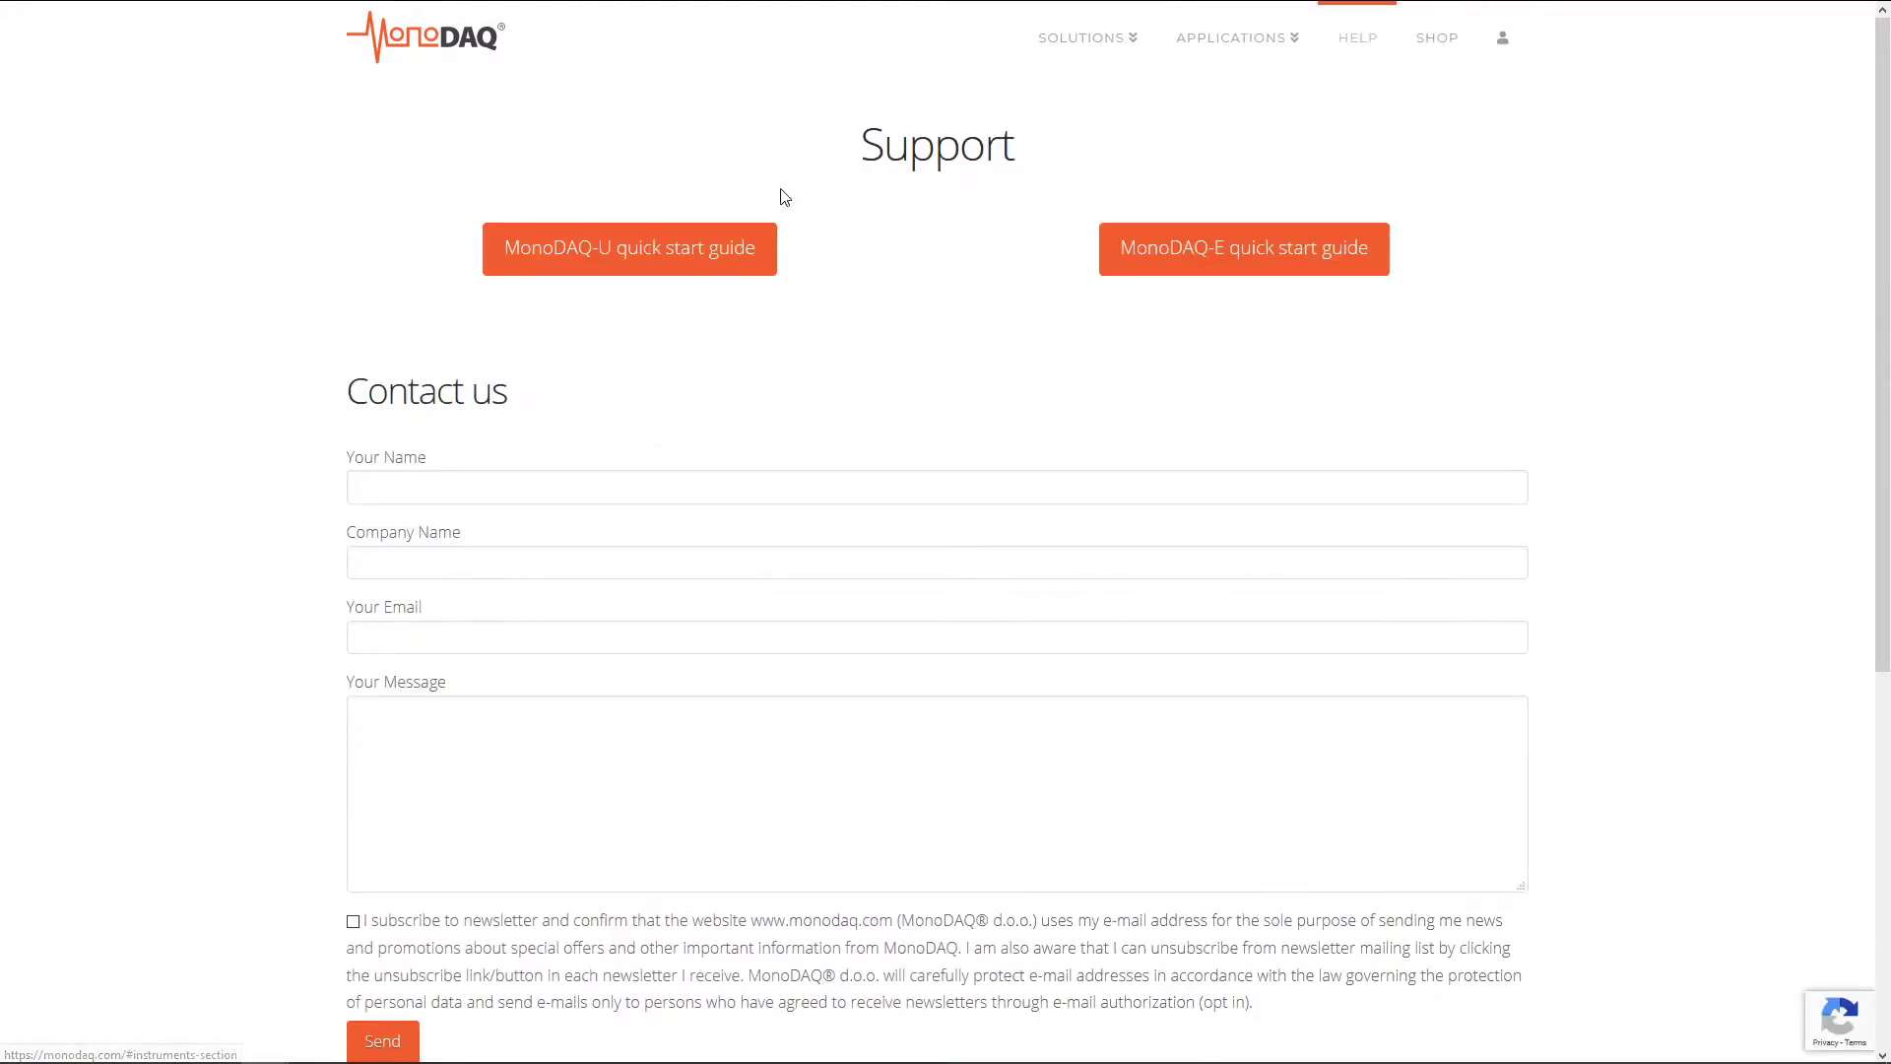
{"action": "left_click", "coordinate": [608, 271]}
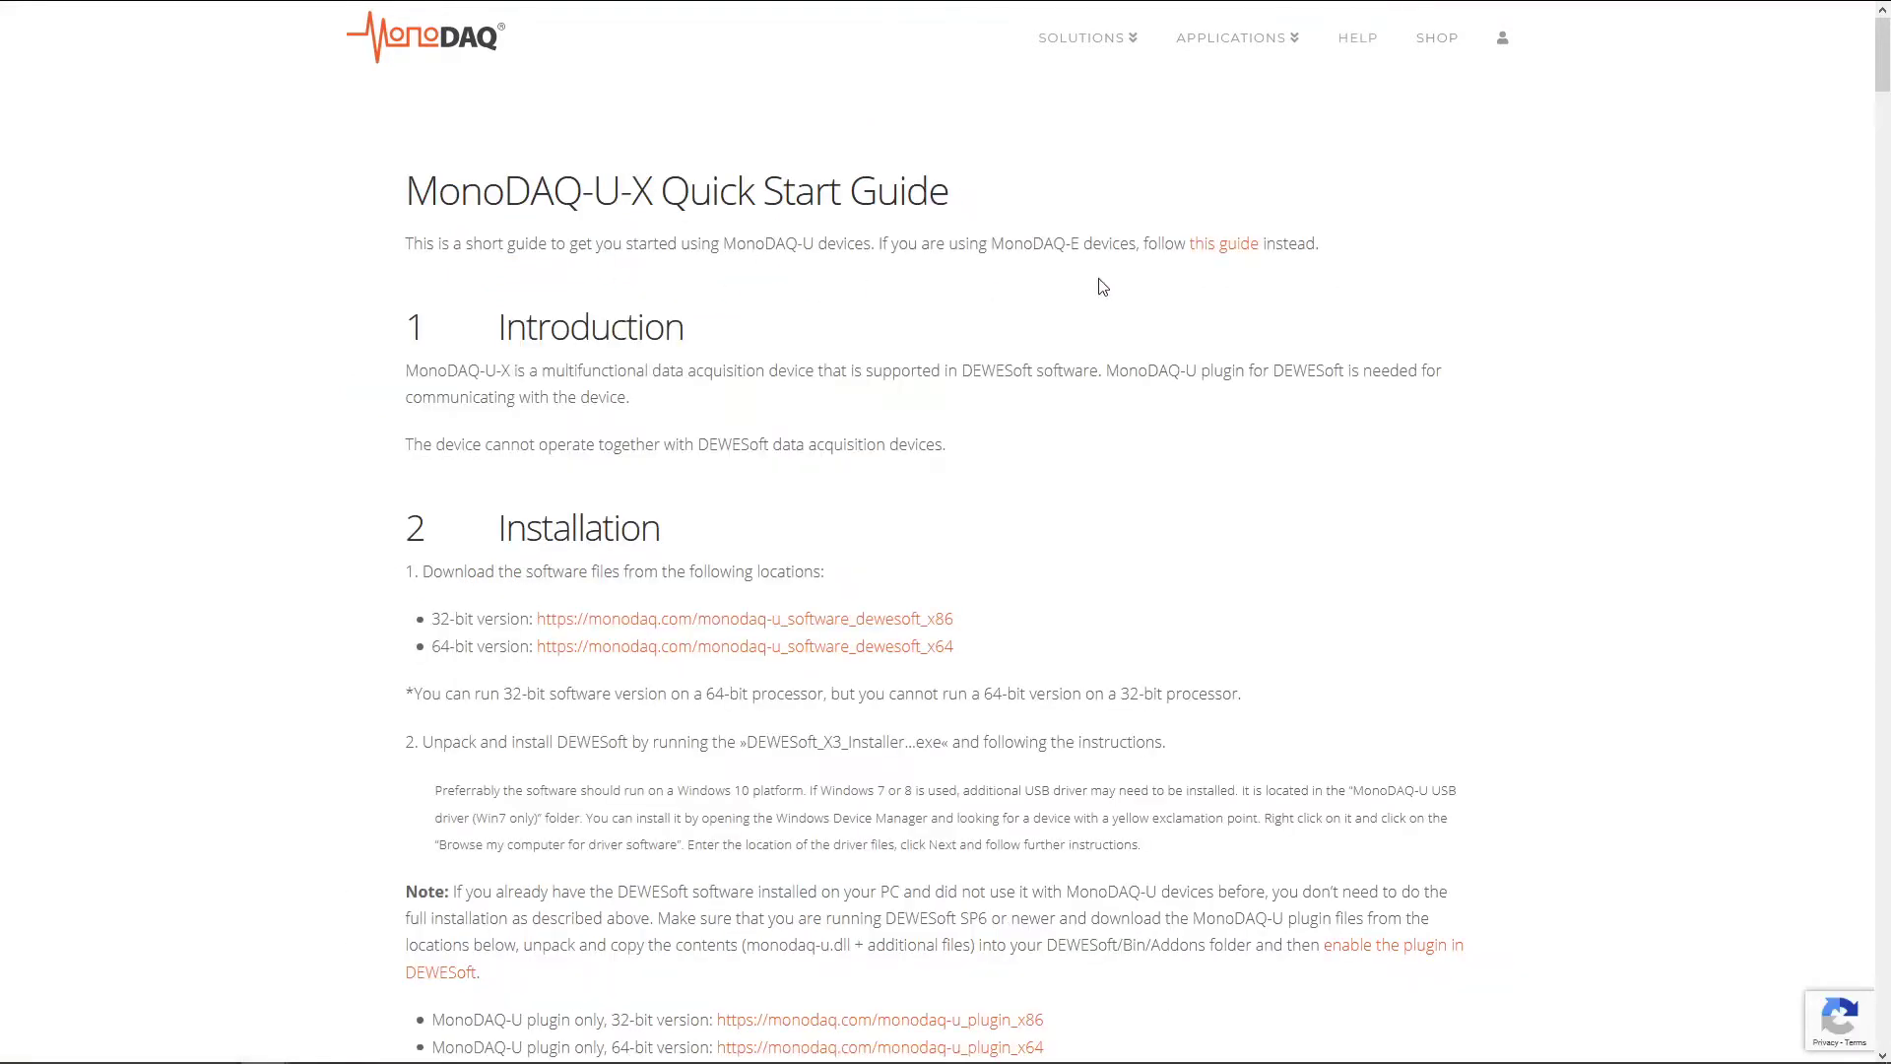
{"action": "scroll", "coordinate": [1618, 305], "scroll_direction": "down", "scroll_amount": 7}
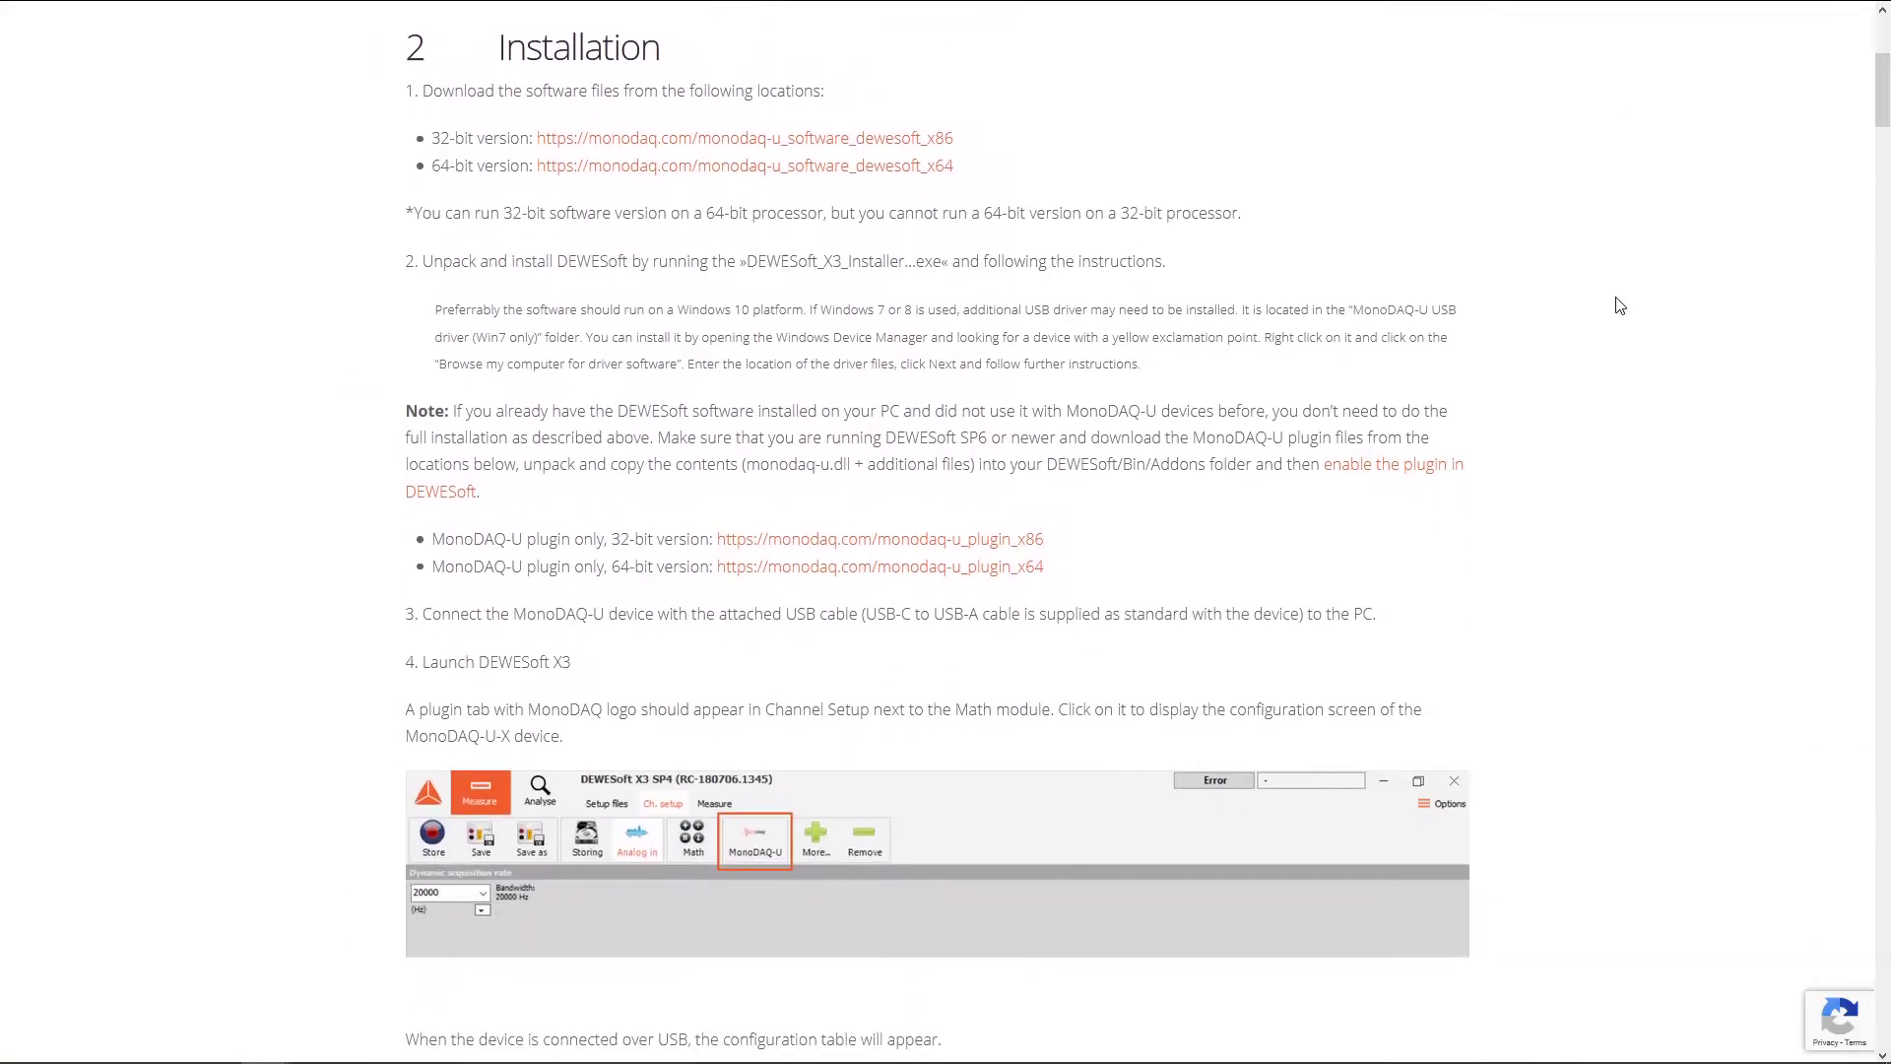
{"action": "scroll", "coordinate": [1618, 306], "scroll_direction": "down", "scroll_amount": 8}
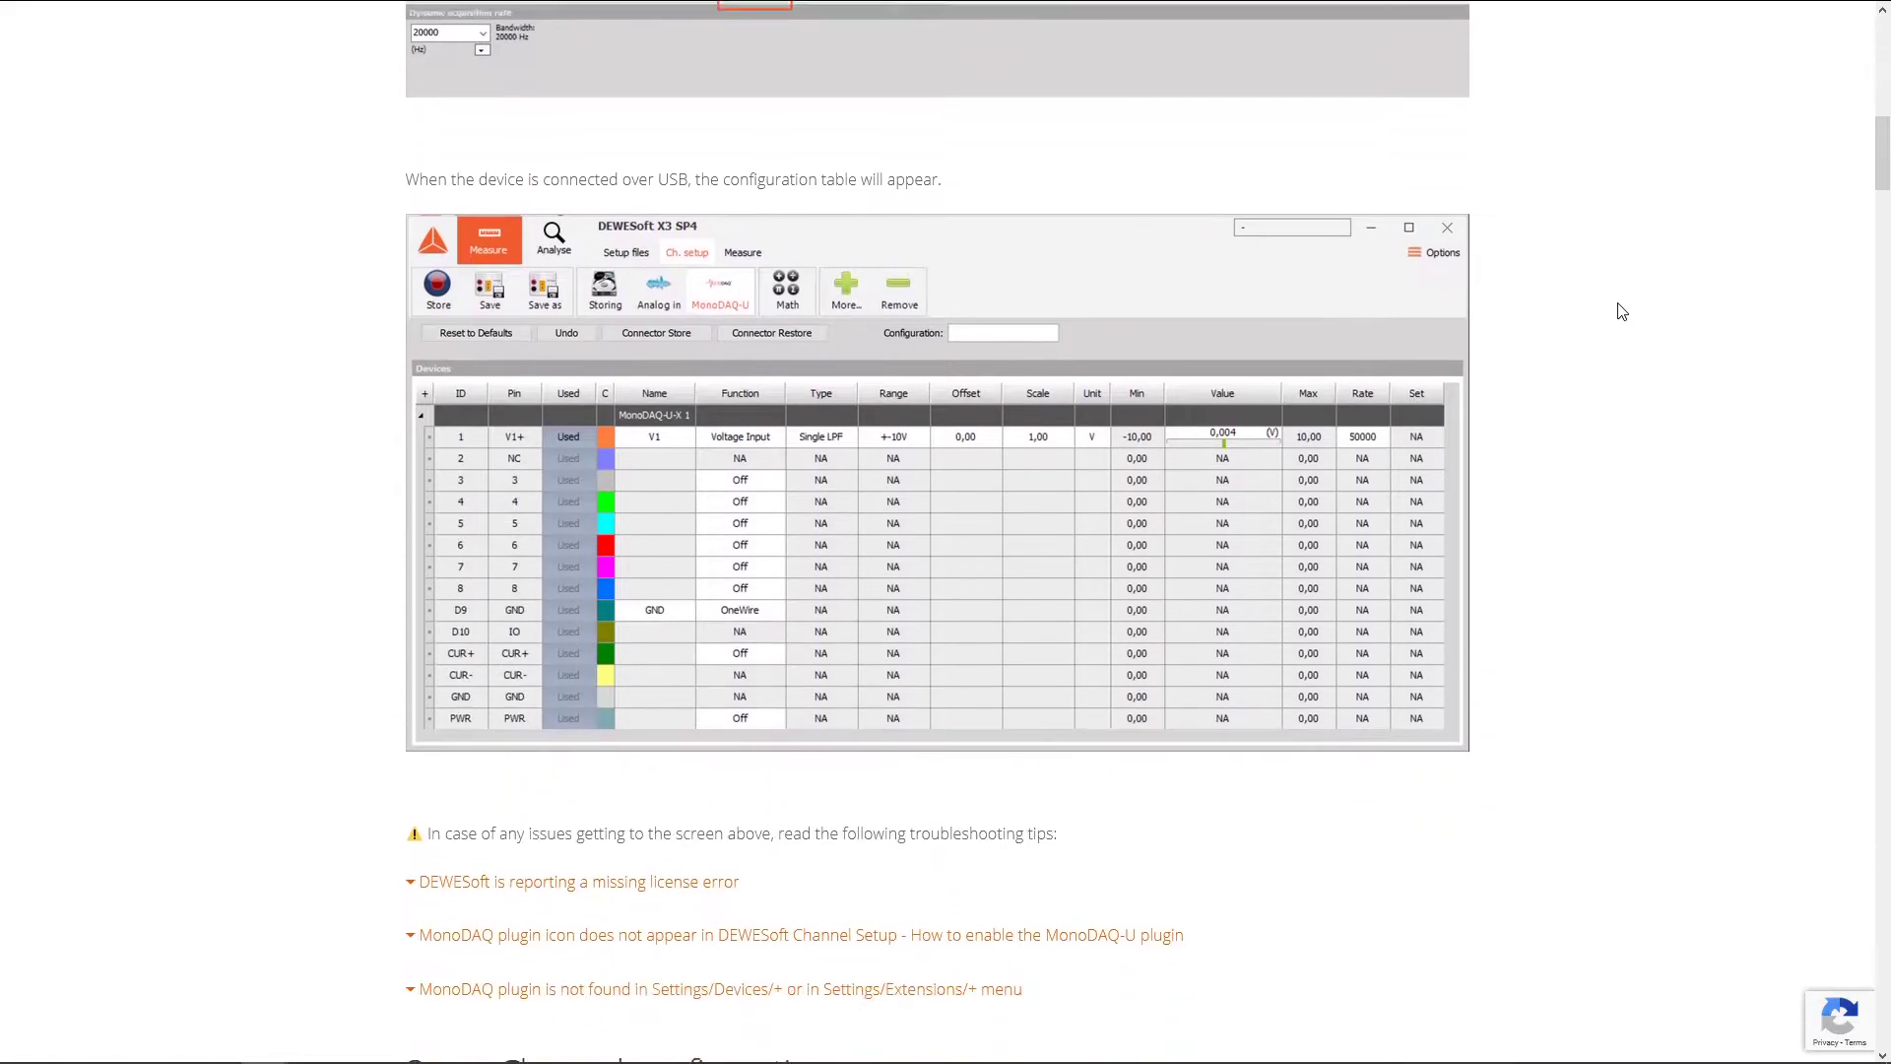
{"action": "scroll", "coordinate": [1621, 311], "scroll_direction": "down", "scroll_amount": 8}
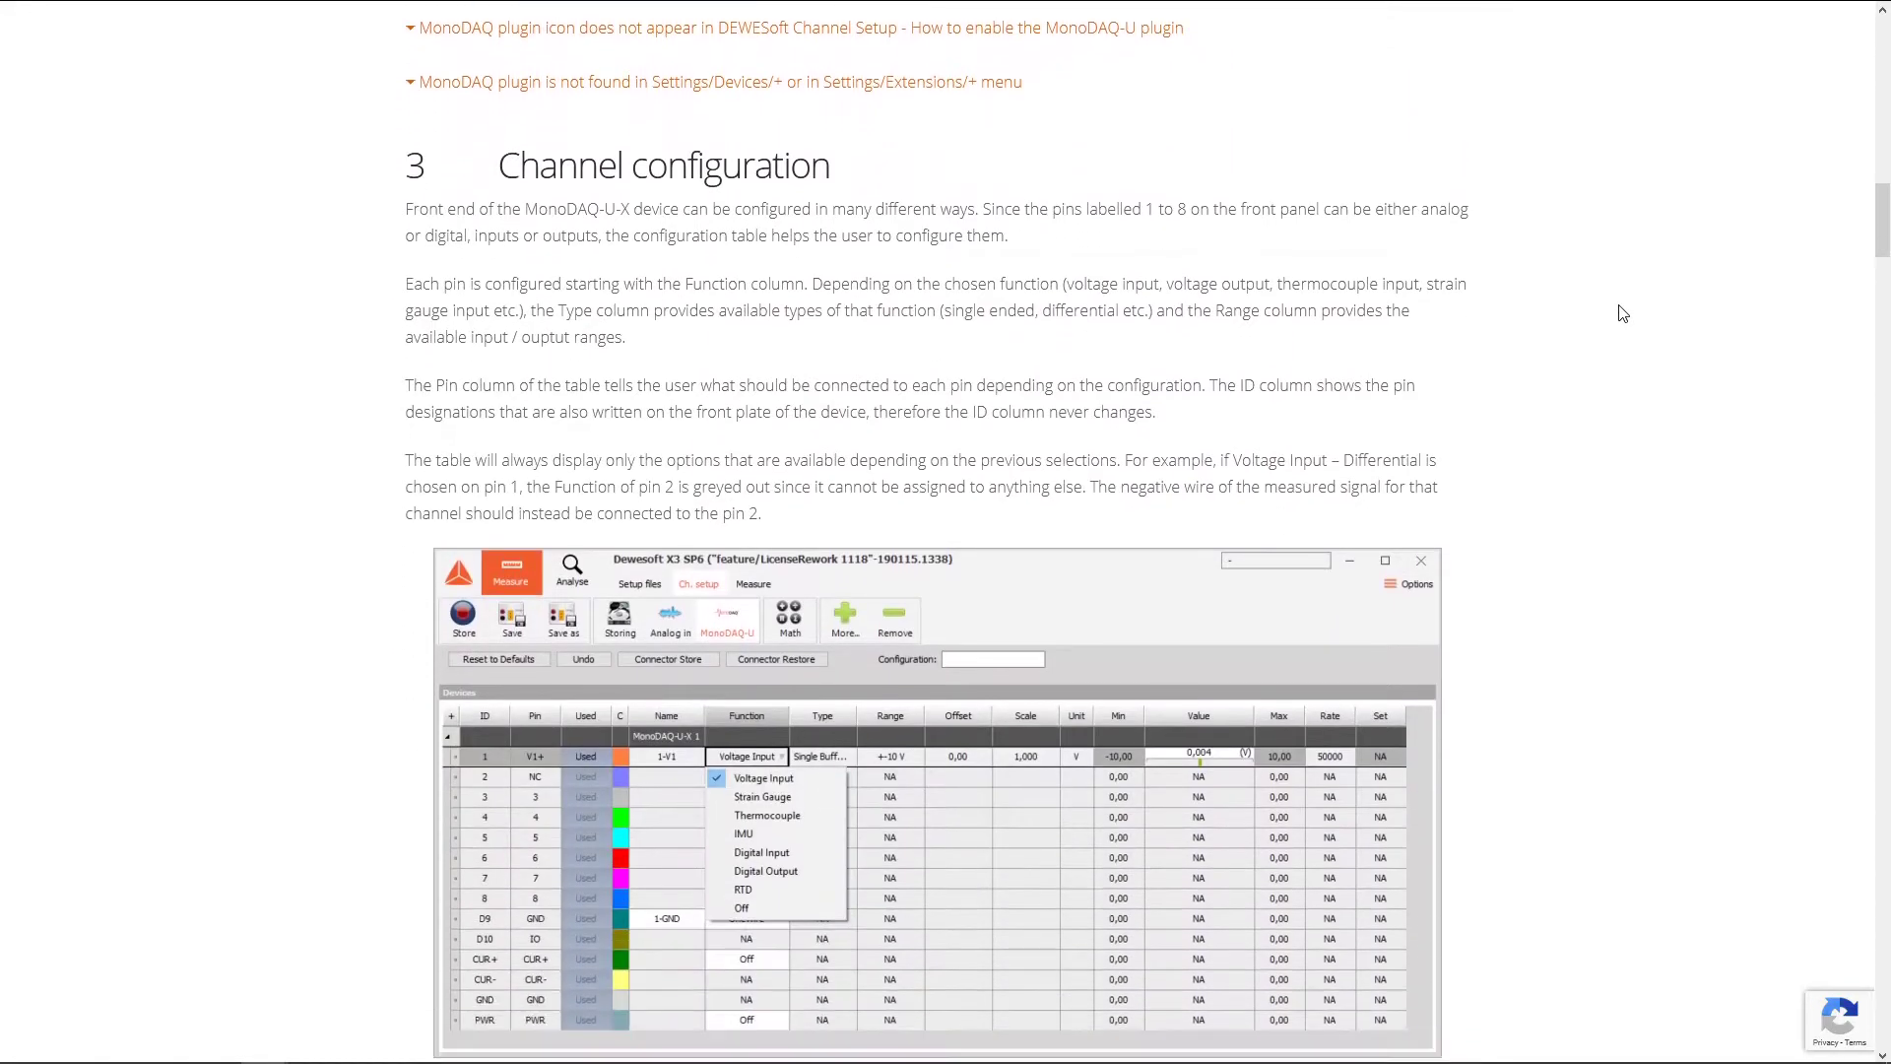
{"action": "scroll", "coordinate": [1585, 369], "scroll_direction": "down", "scroll_amount": 10}
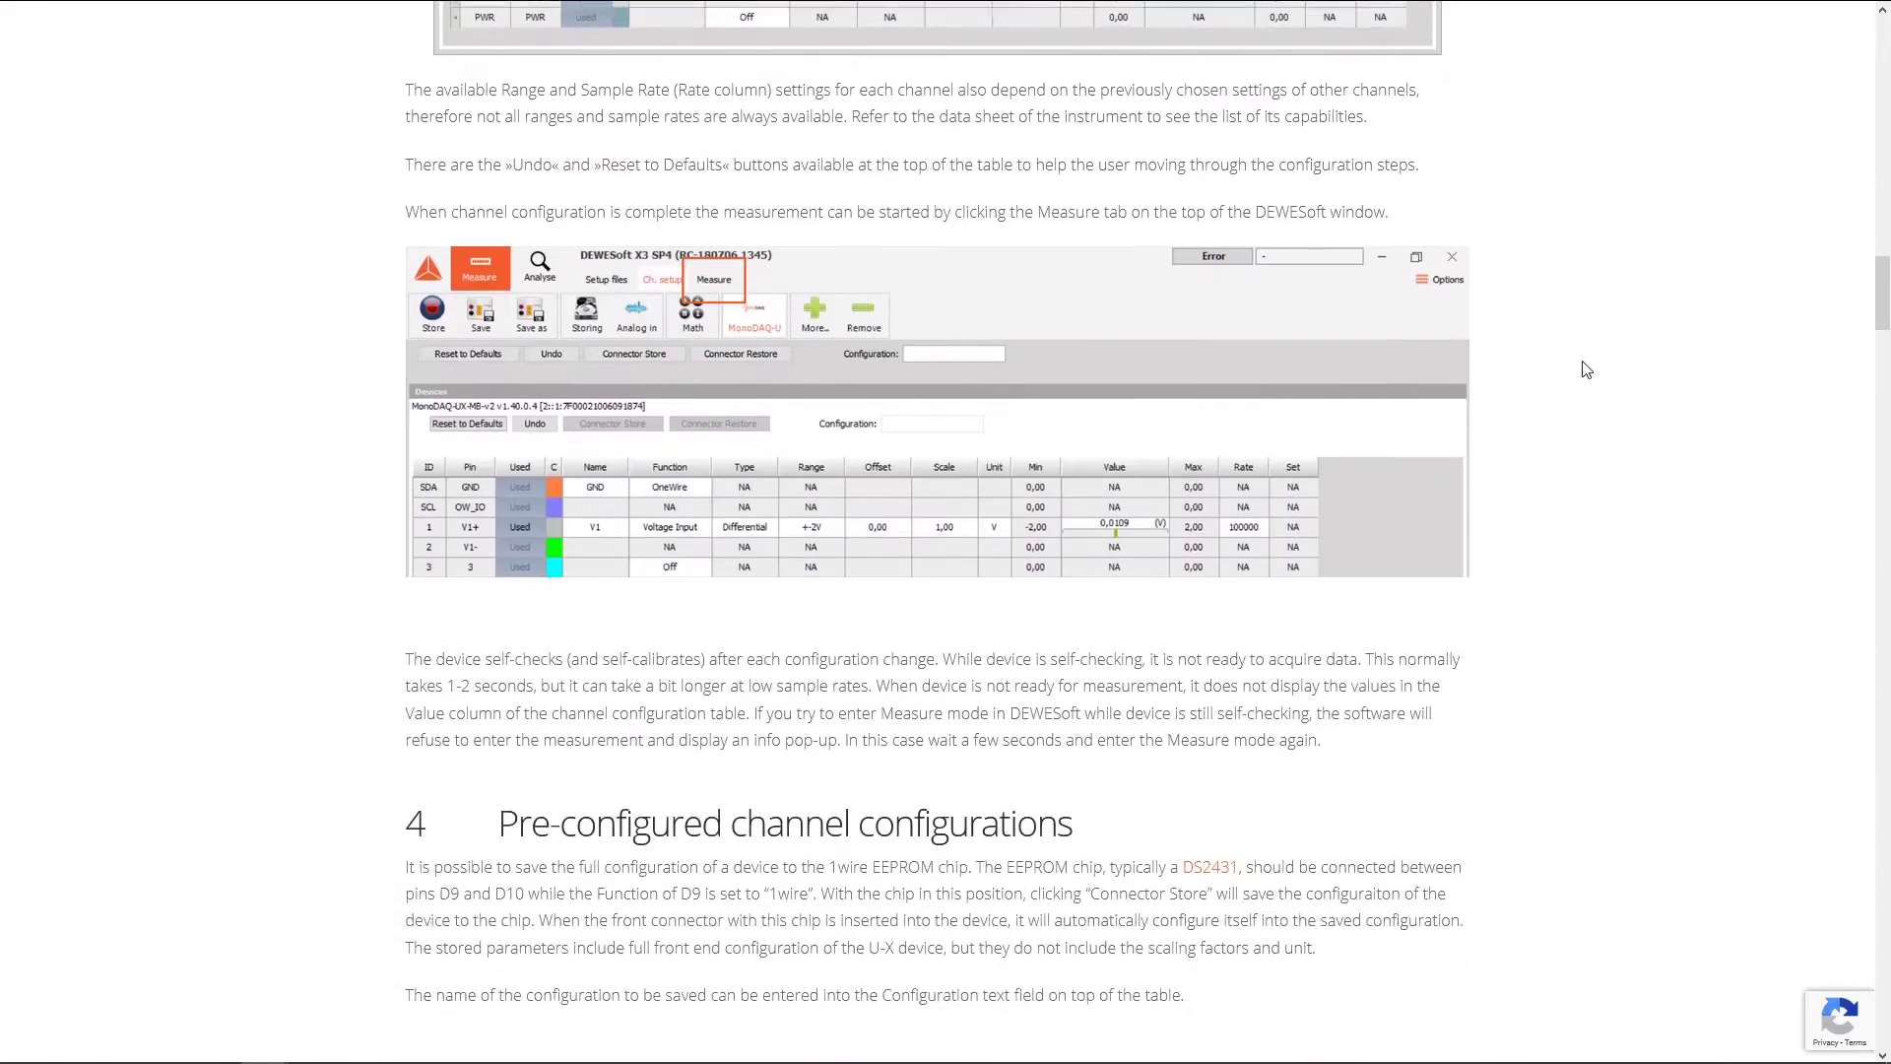
{"action": "scroll", "coordinate": [1585, 370], "scroll_direction": "down", "scroll_amount": 10}
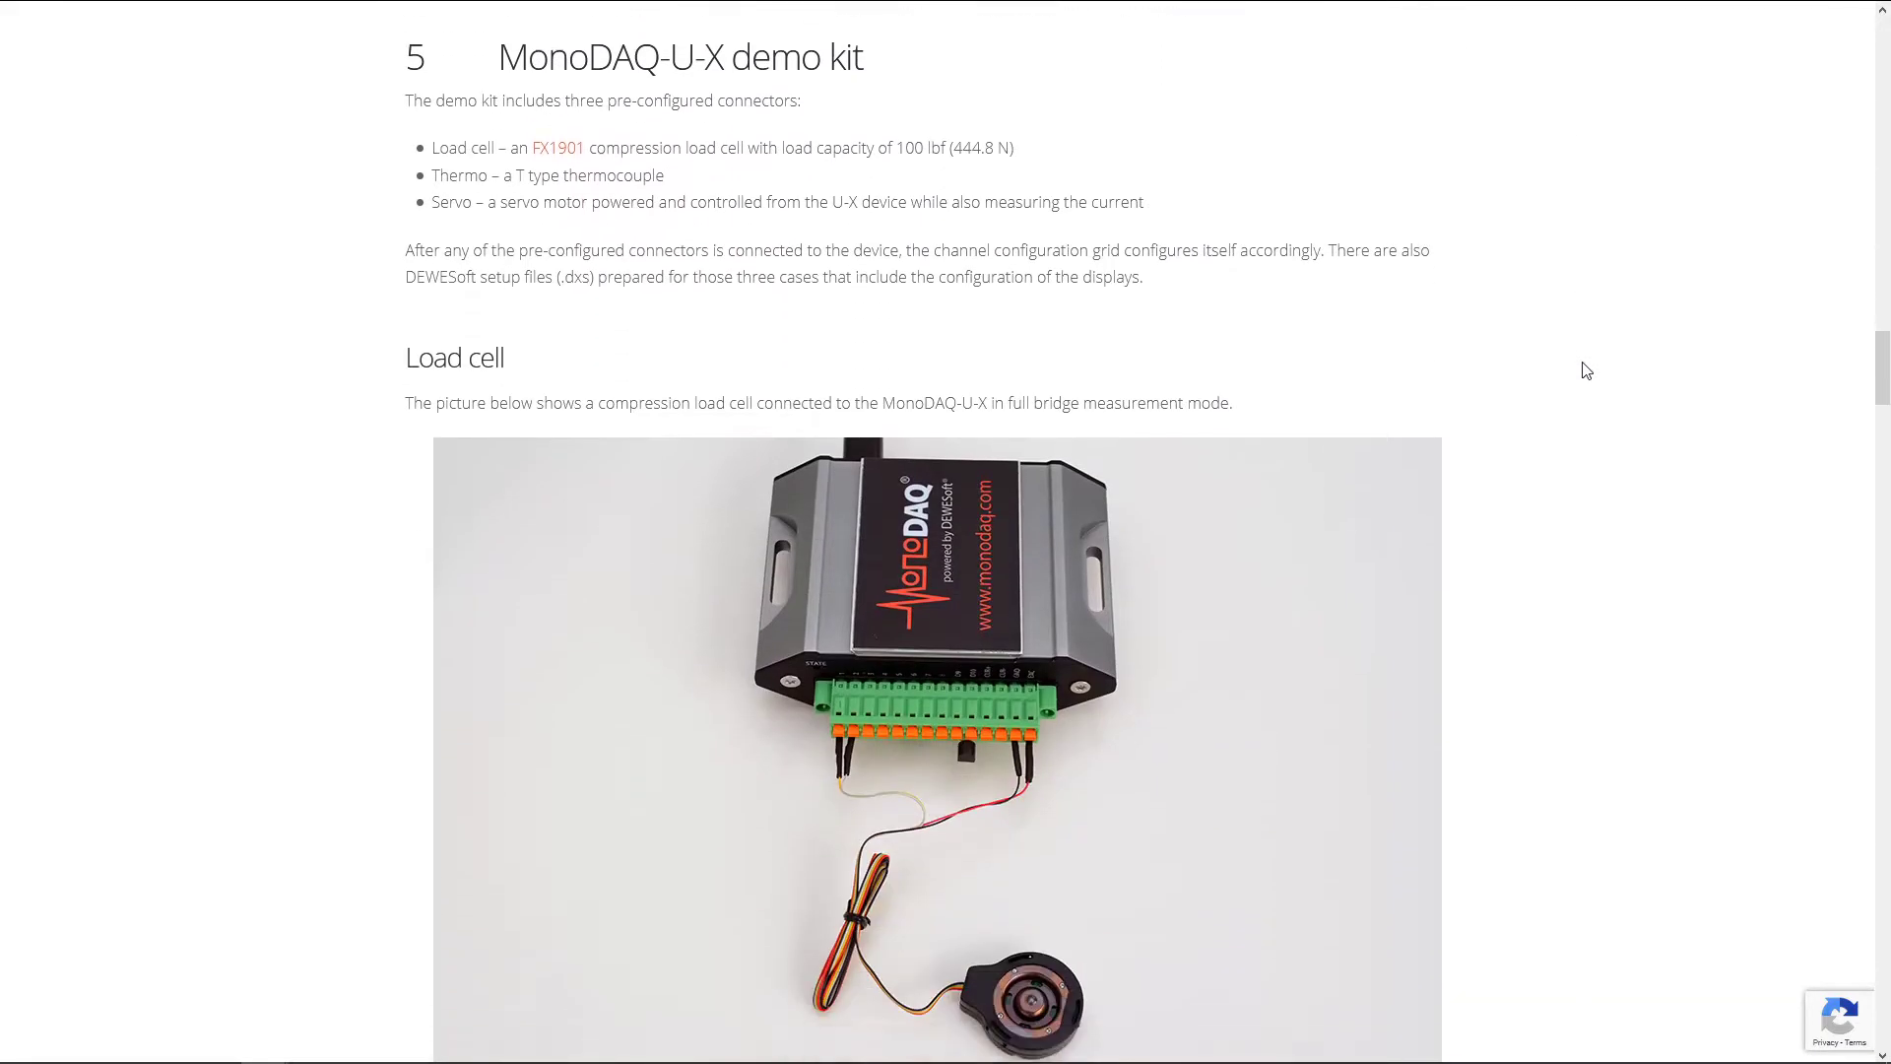
{"action": "scroll", "coordinate": [1586, 369], "scroll_direction": "down", "scroll_amount": 13}
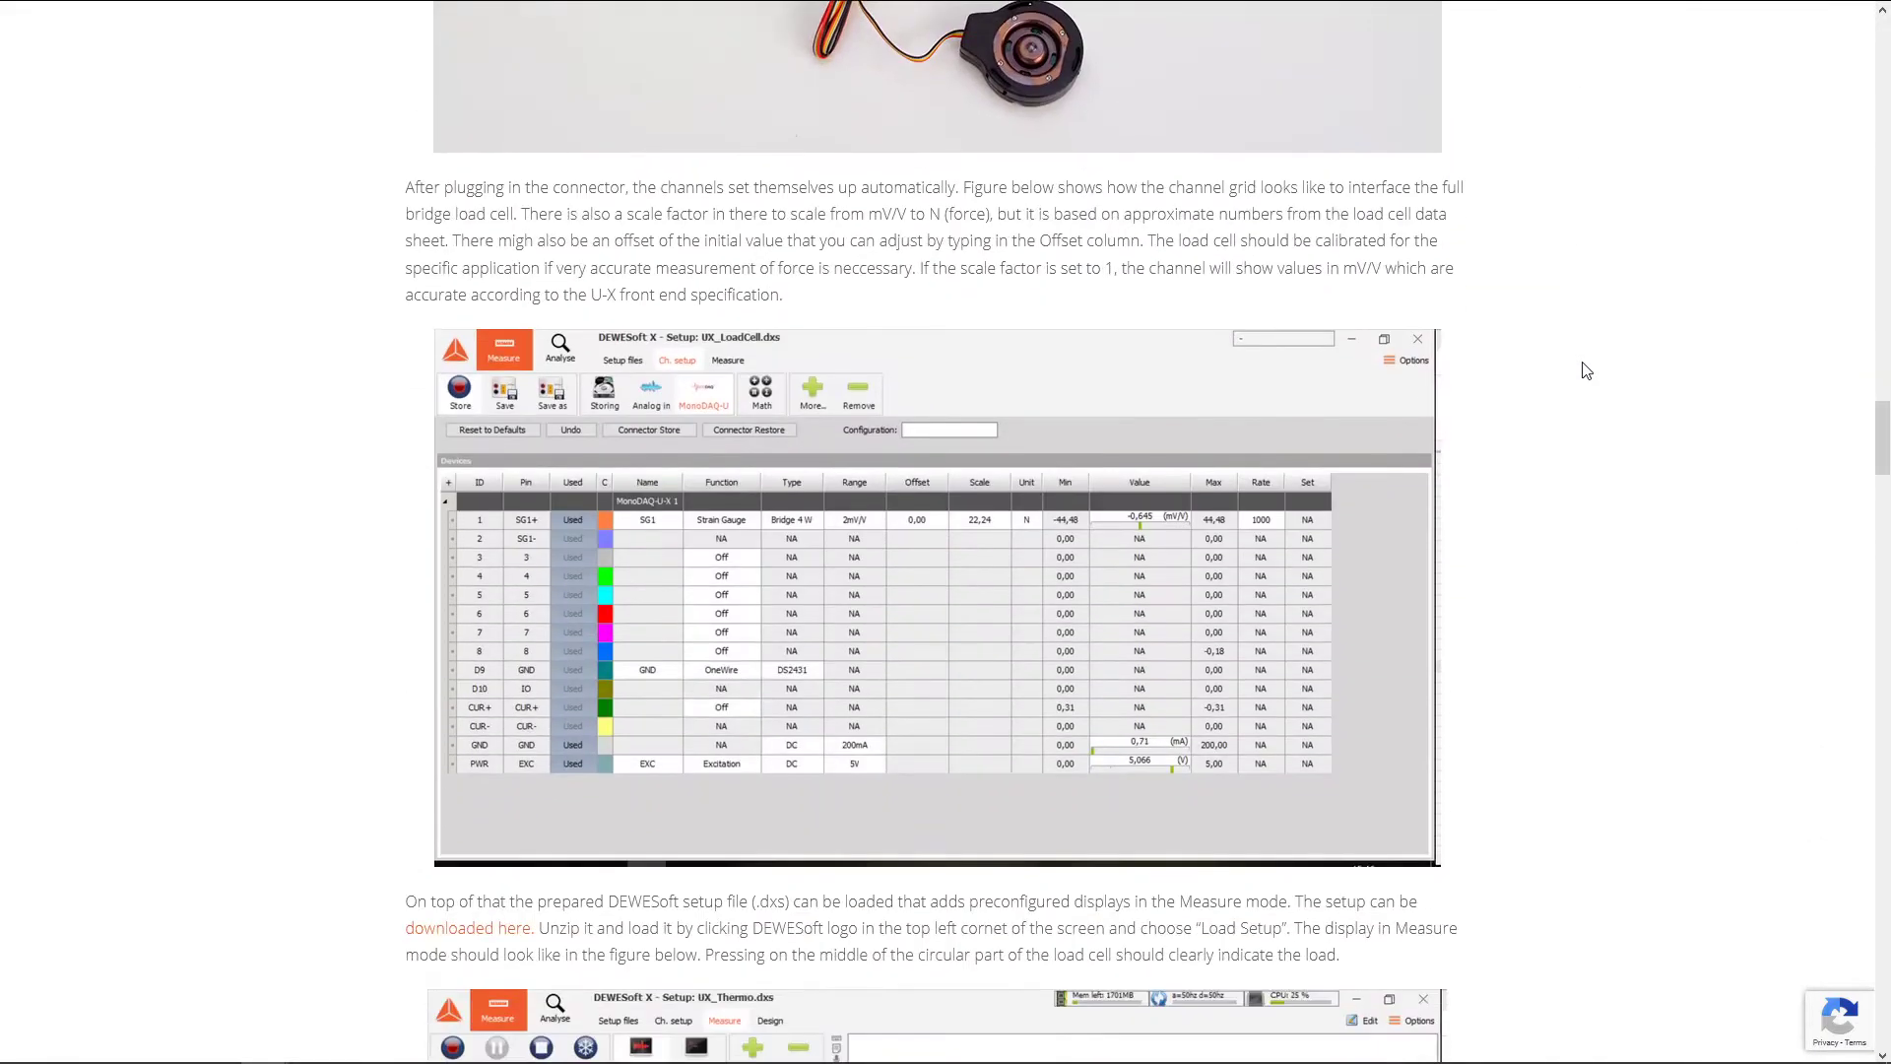
{"action": "scroll", "coordinate": [1586, 369], "scroll_direction": "down", "scroll_amount": 16}
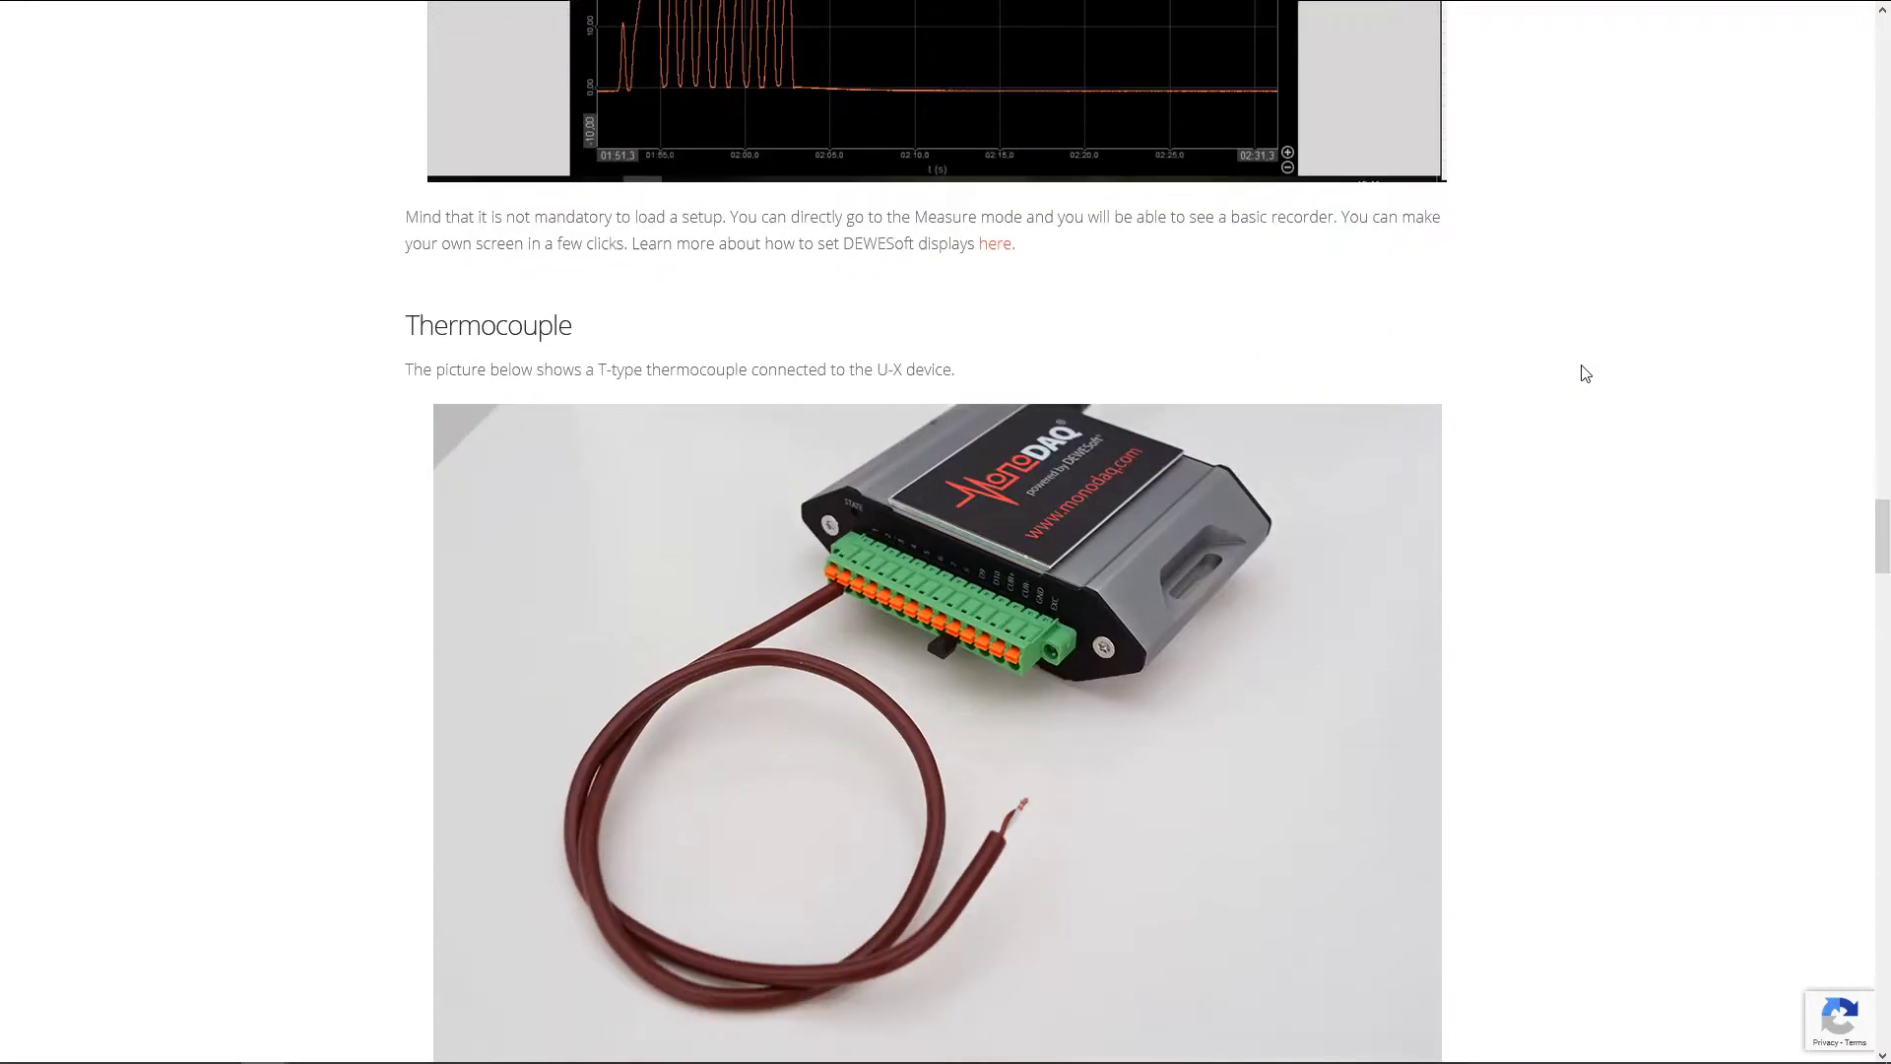
{"action": "scroll", "coordinate": [1586, 374], "scroll_direction": "down", "scroll_amount": 11}
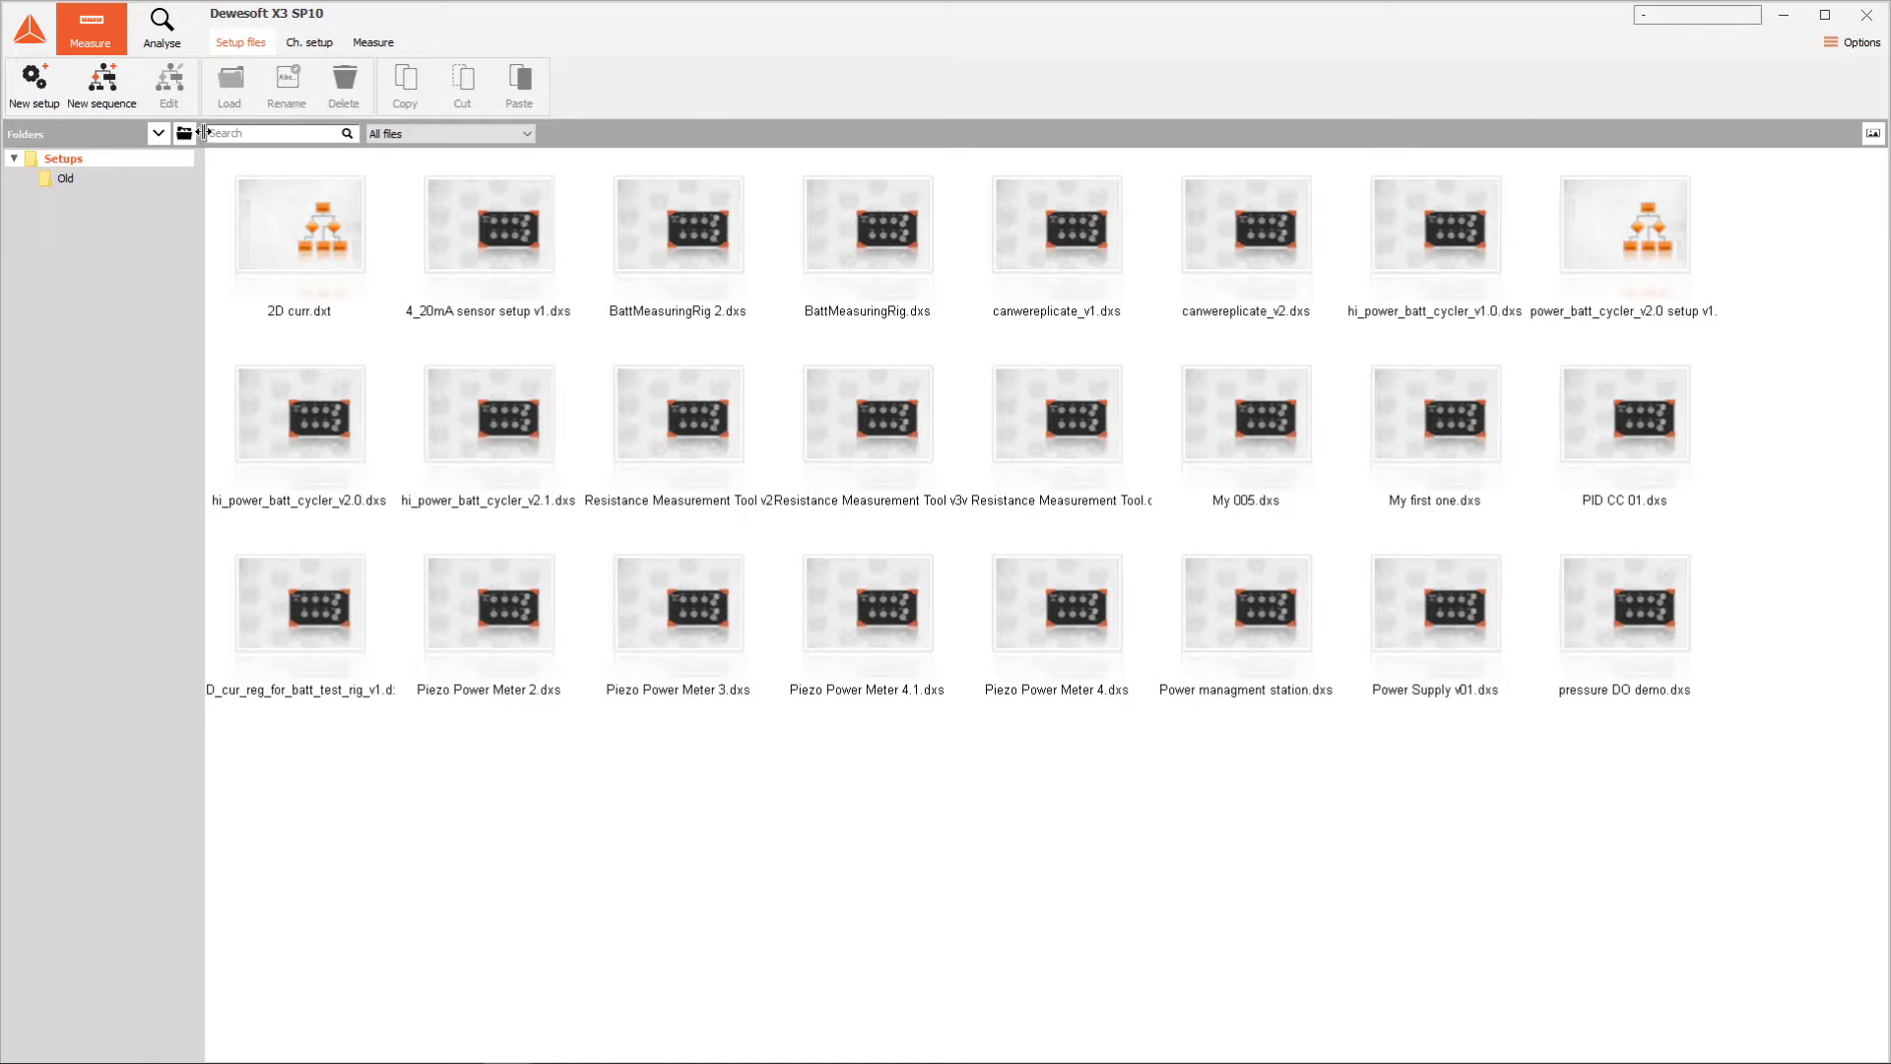
Look over the stored data files in Analyse mode, and open the MonoDAQ-U channel setup in Measure mode.
{"action": "left_click", "coordinate": [163, 29]}
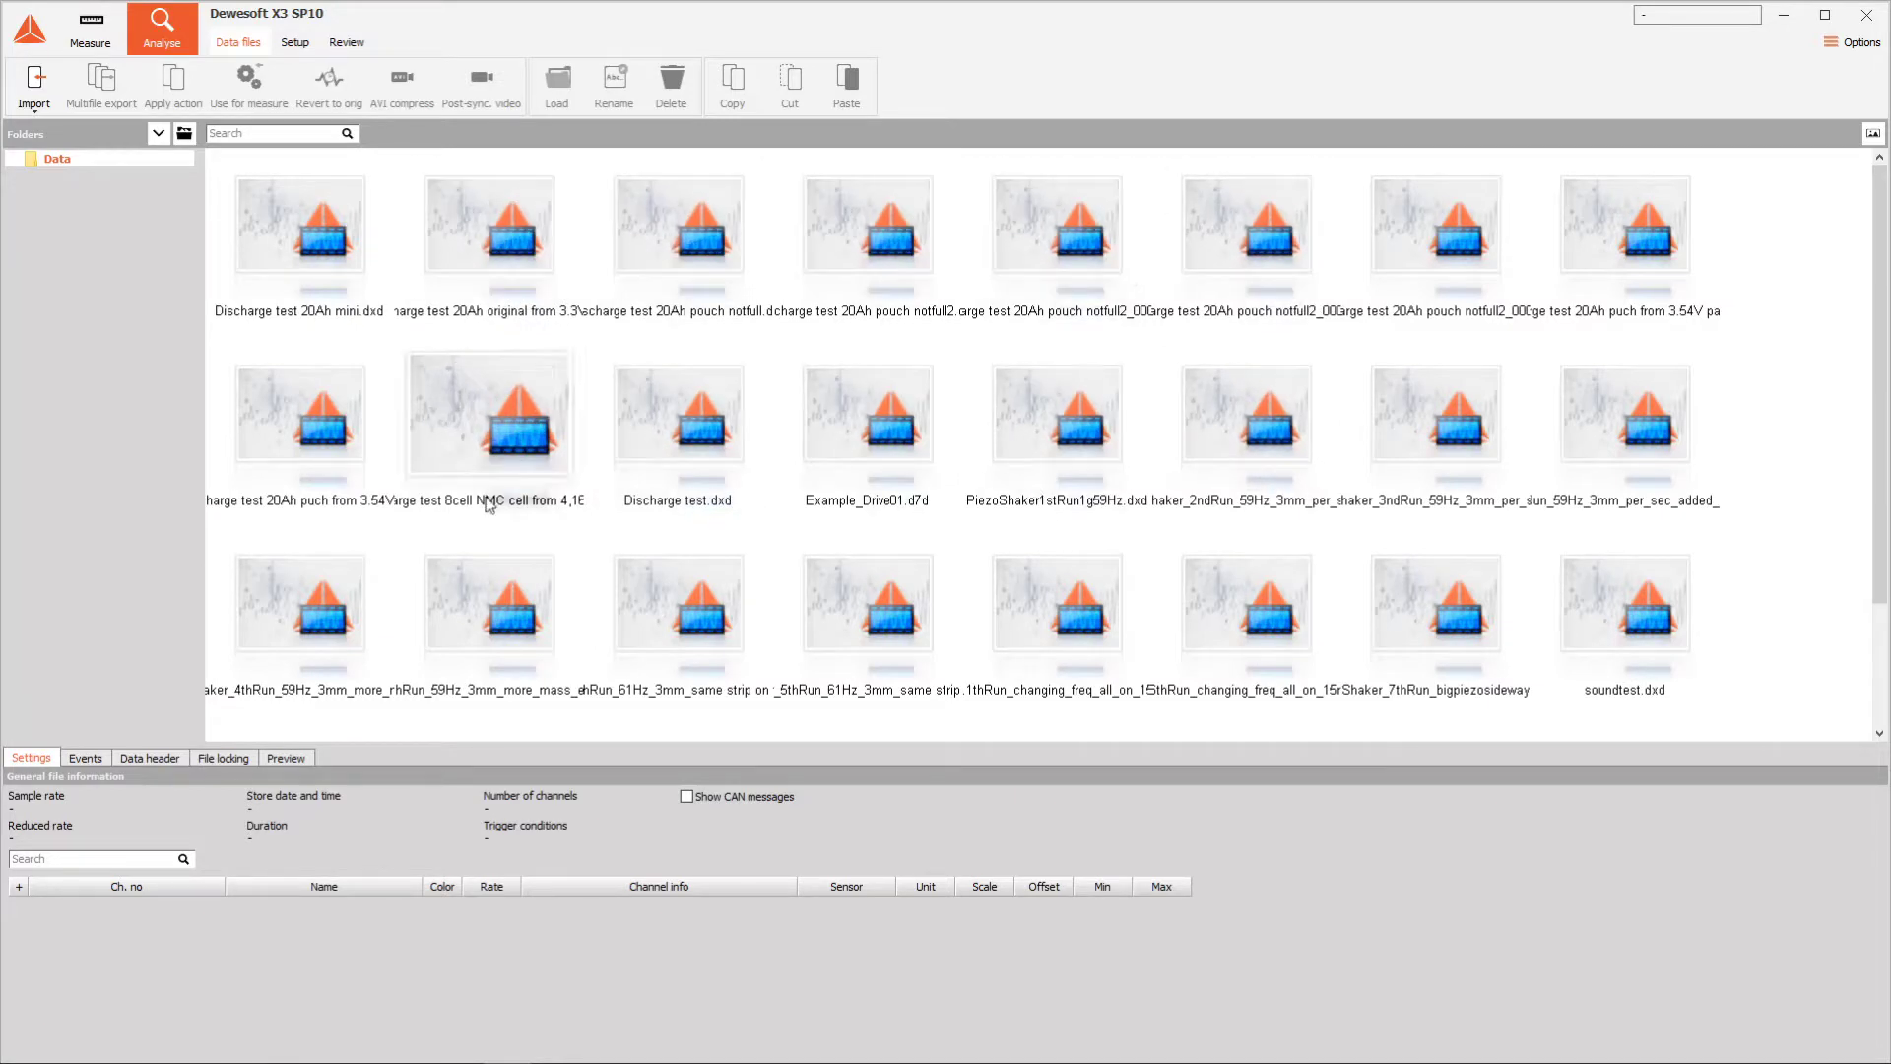
{"action": "left_click", "coordinate": [101, 45]}
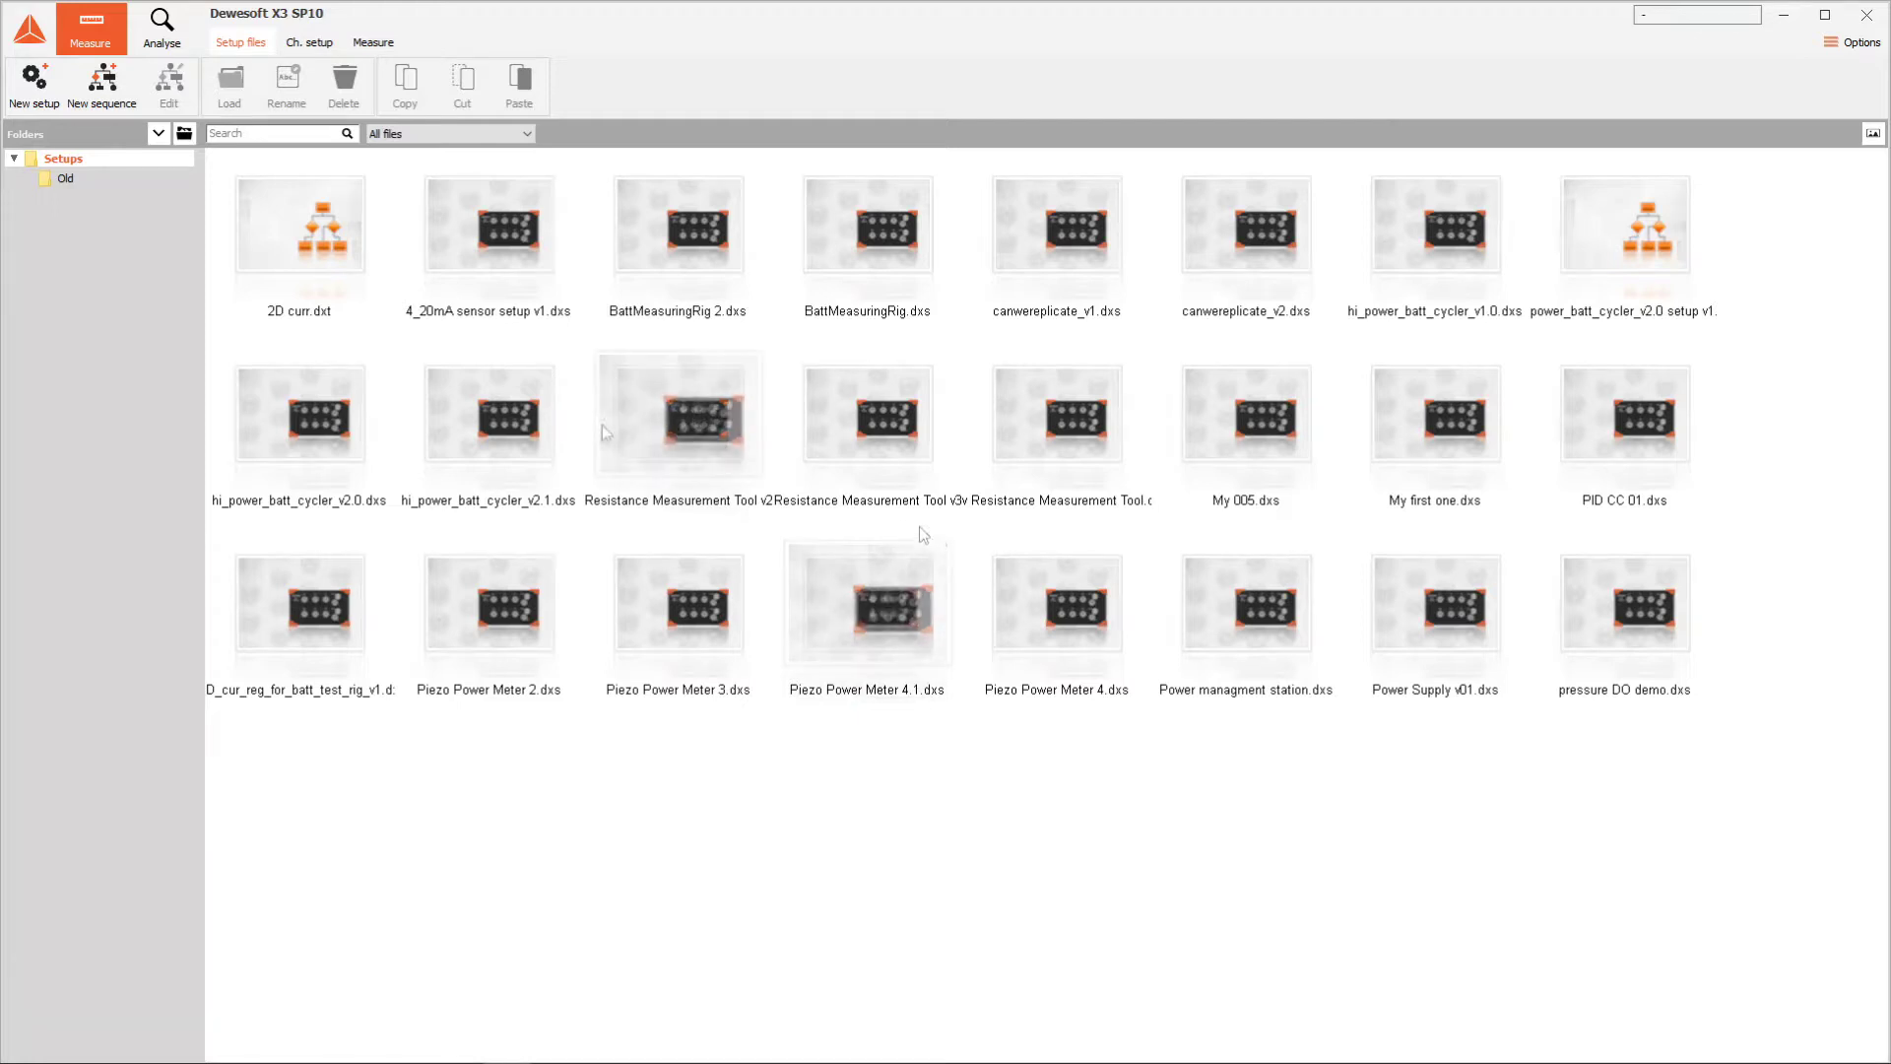
{"action": "left_click", "coordinate": [313, 44]}
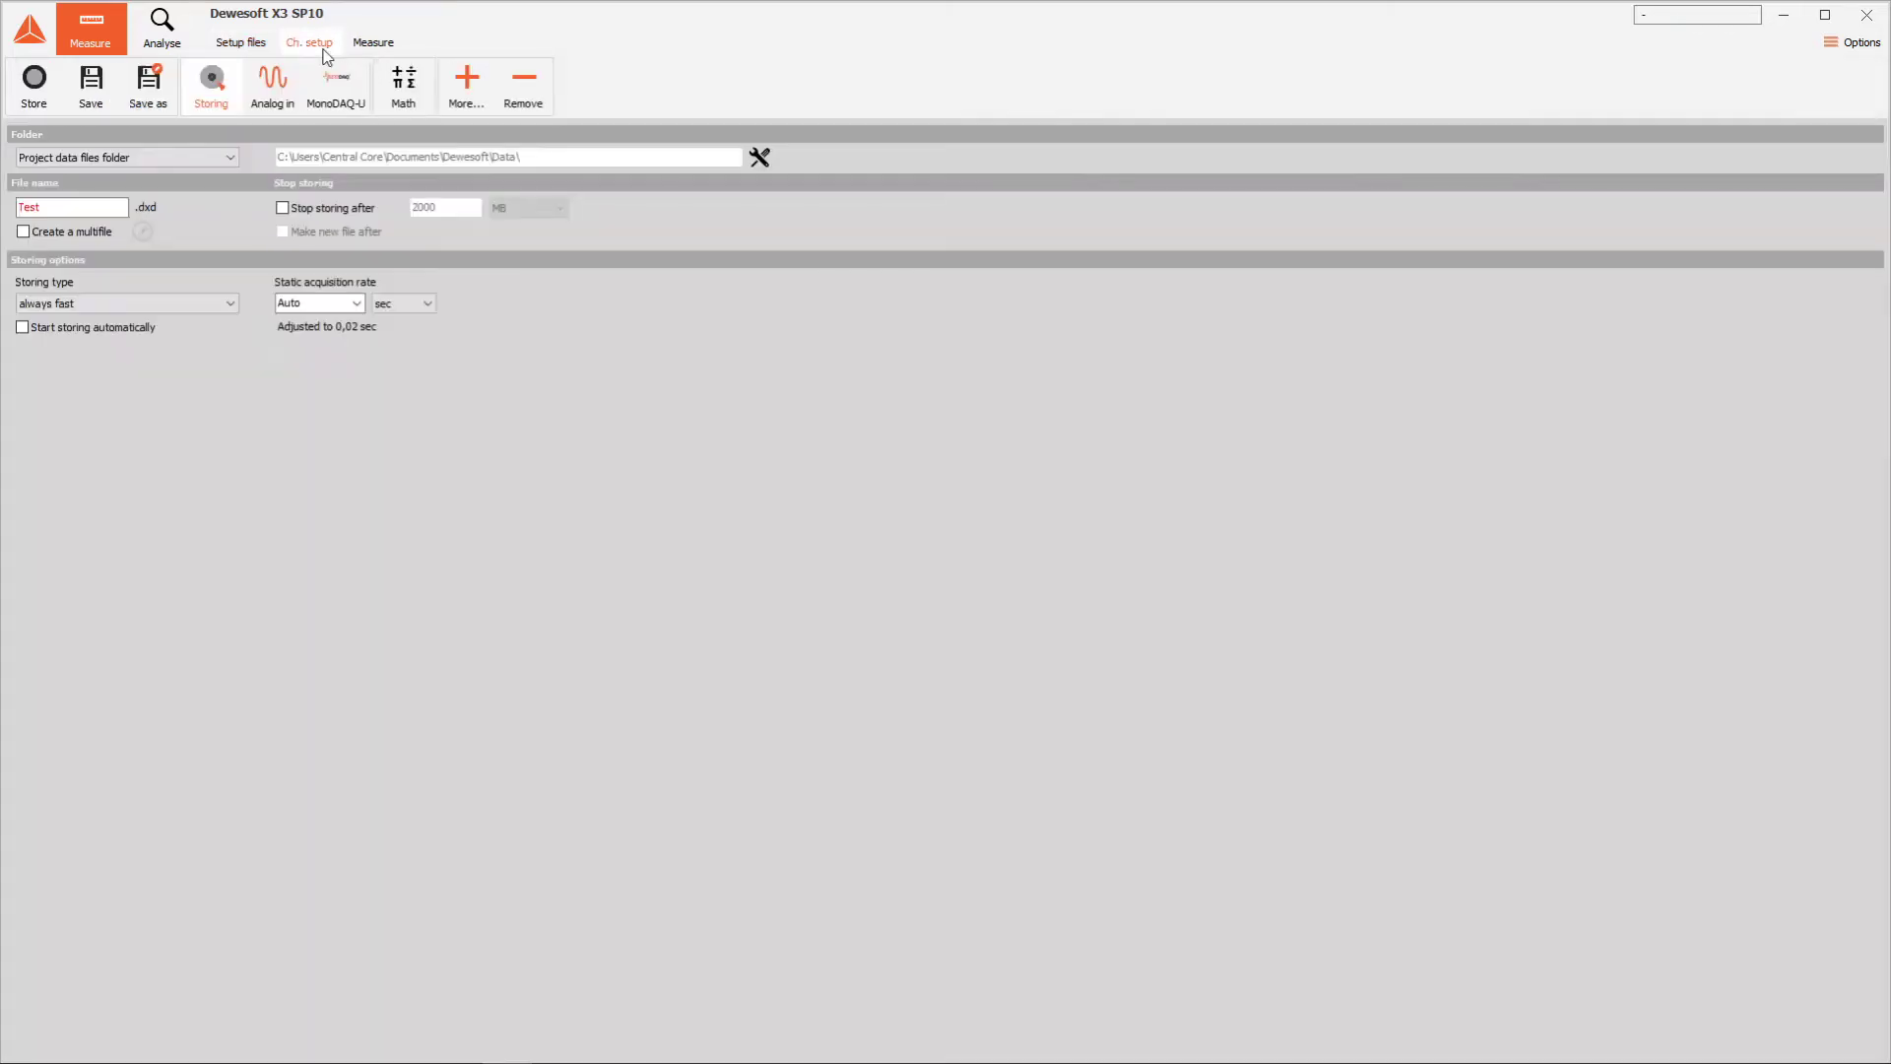
{"action": "left_click", "coordinate": [321, 115]}
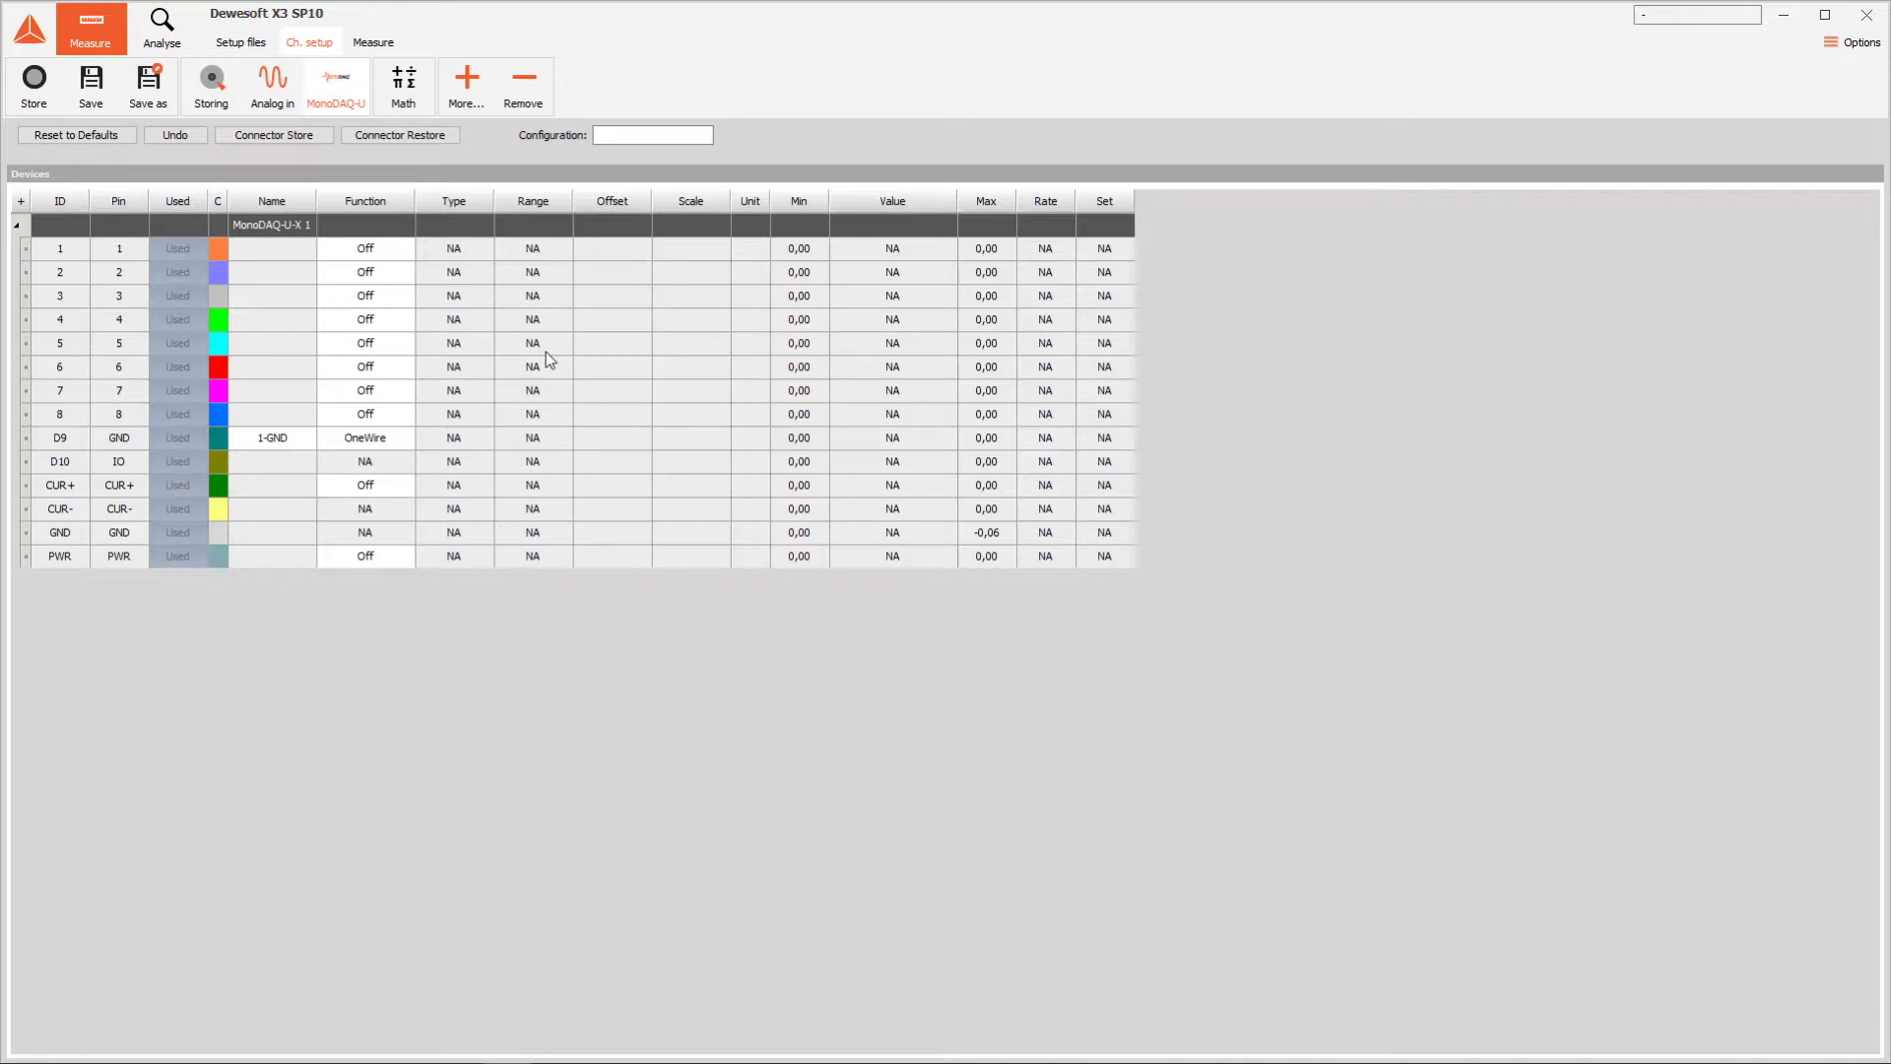
Examine the function options available for the device's pins, including pin 6.
{"action": "left_click", "coordinate": [407, 309]}
{"action": "left_click", "coordinate": [407, 309]}
{"action": "left_click", "coordinate": [399, 367]}
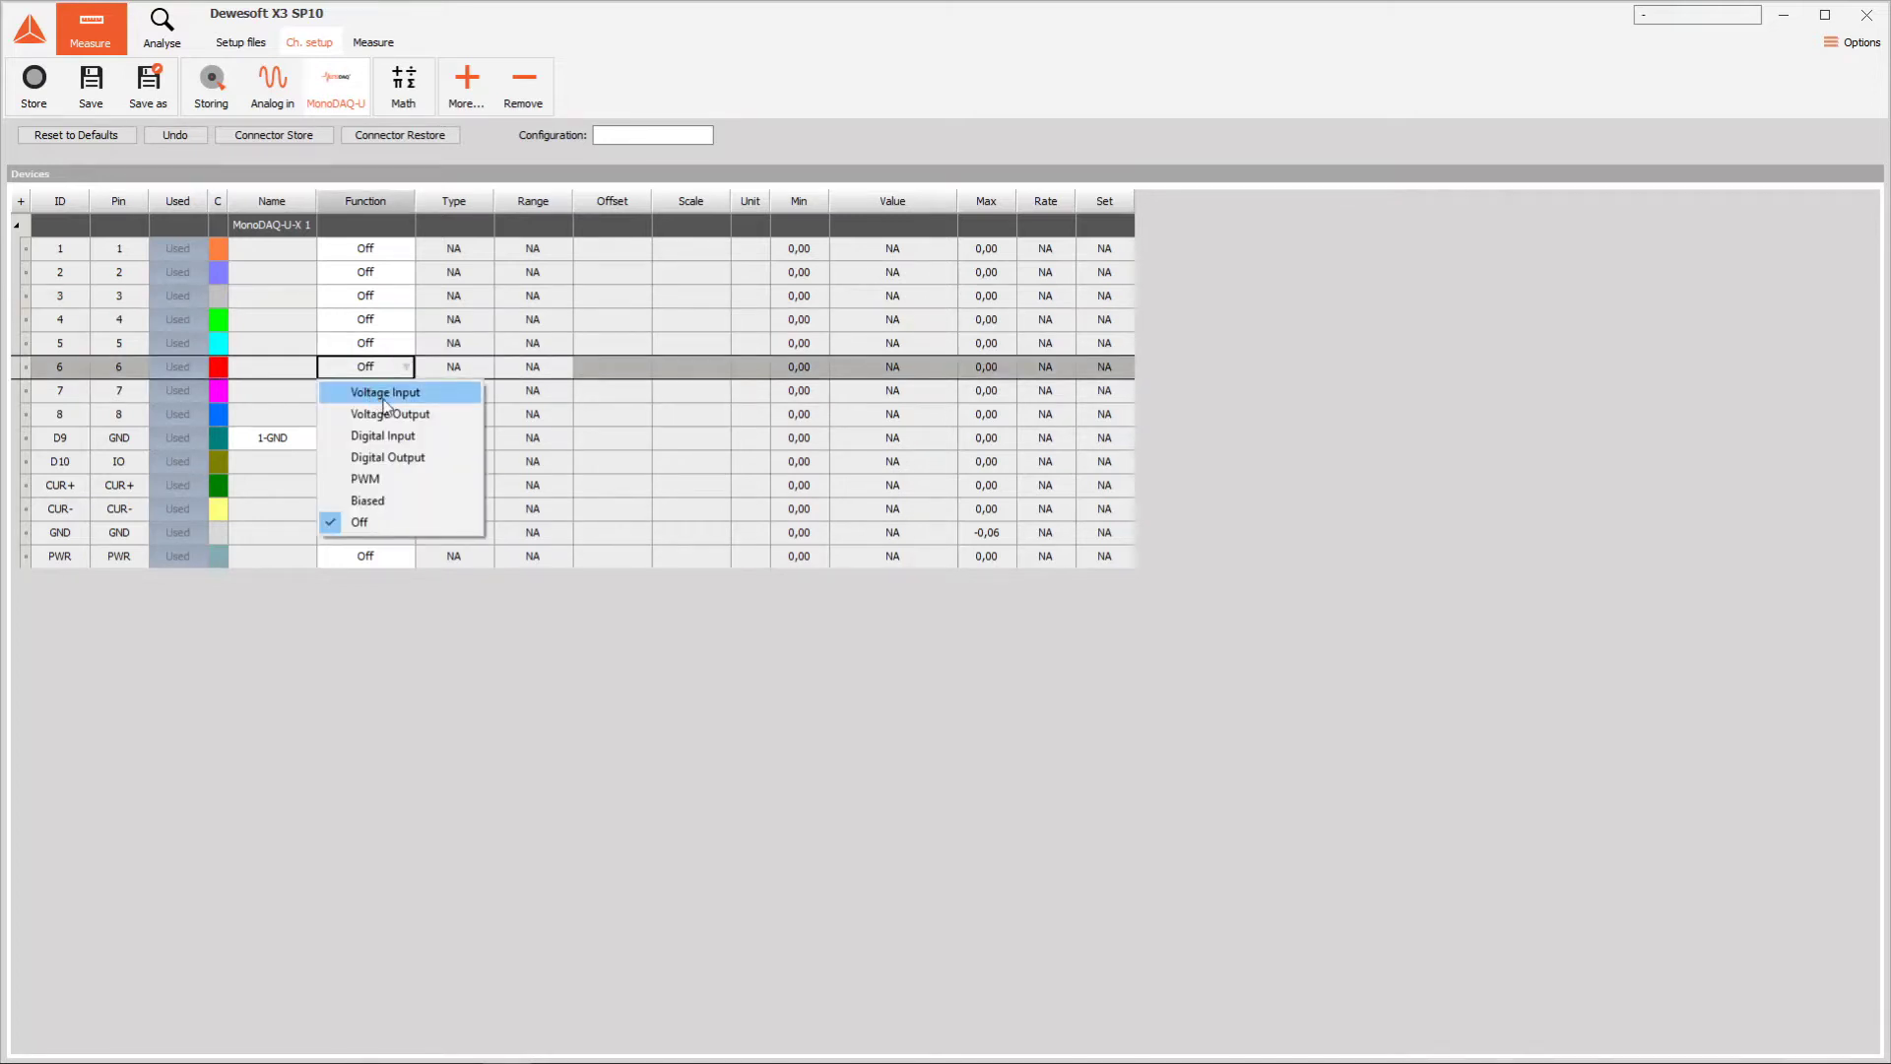
{"action": "left_click", "coordinate": [384, 402]}
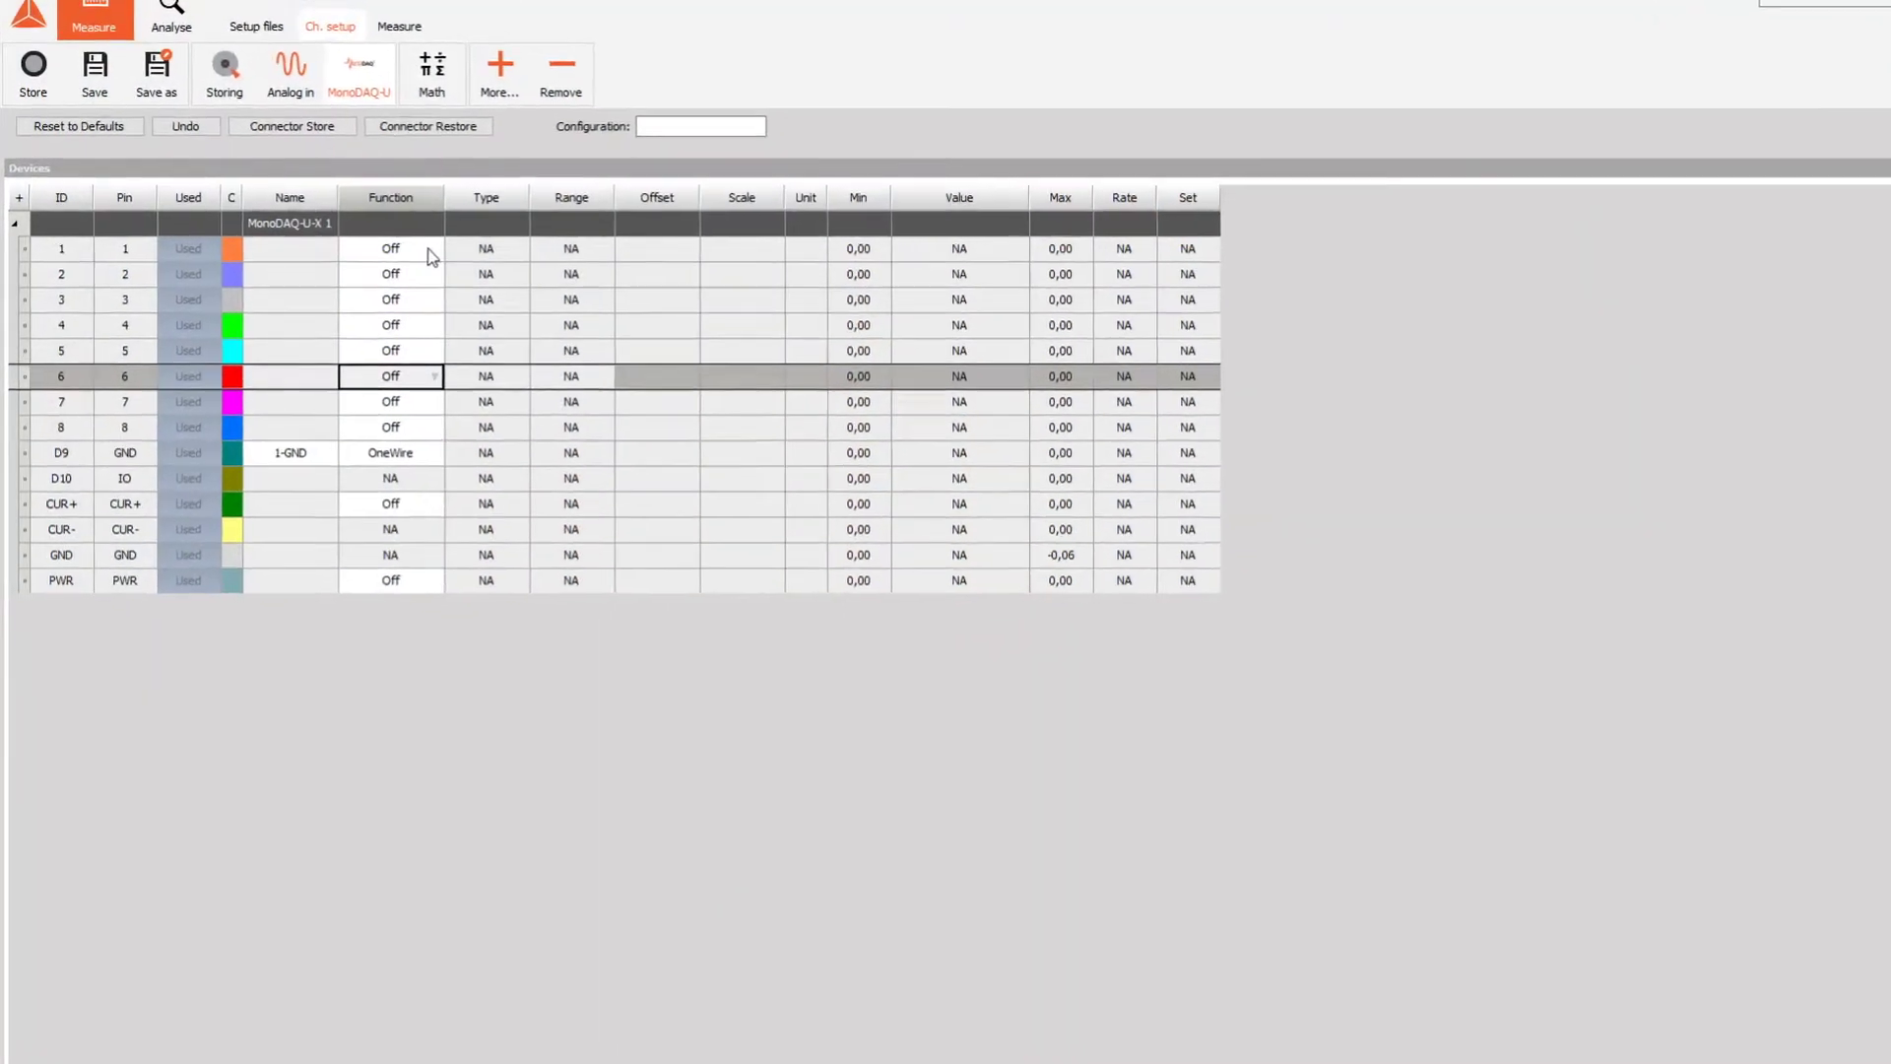
Configure pin 1 as a Single Buffered Voltage Input with a +-5 V range.
{"action": "left_click", "coordinate": [403, 254]}
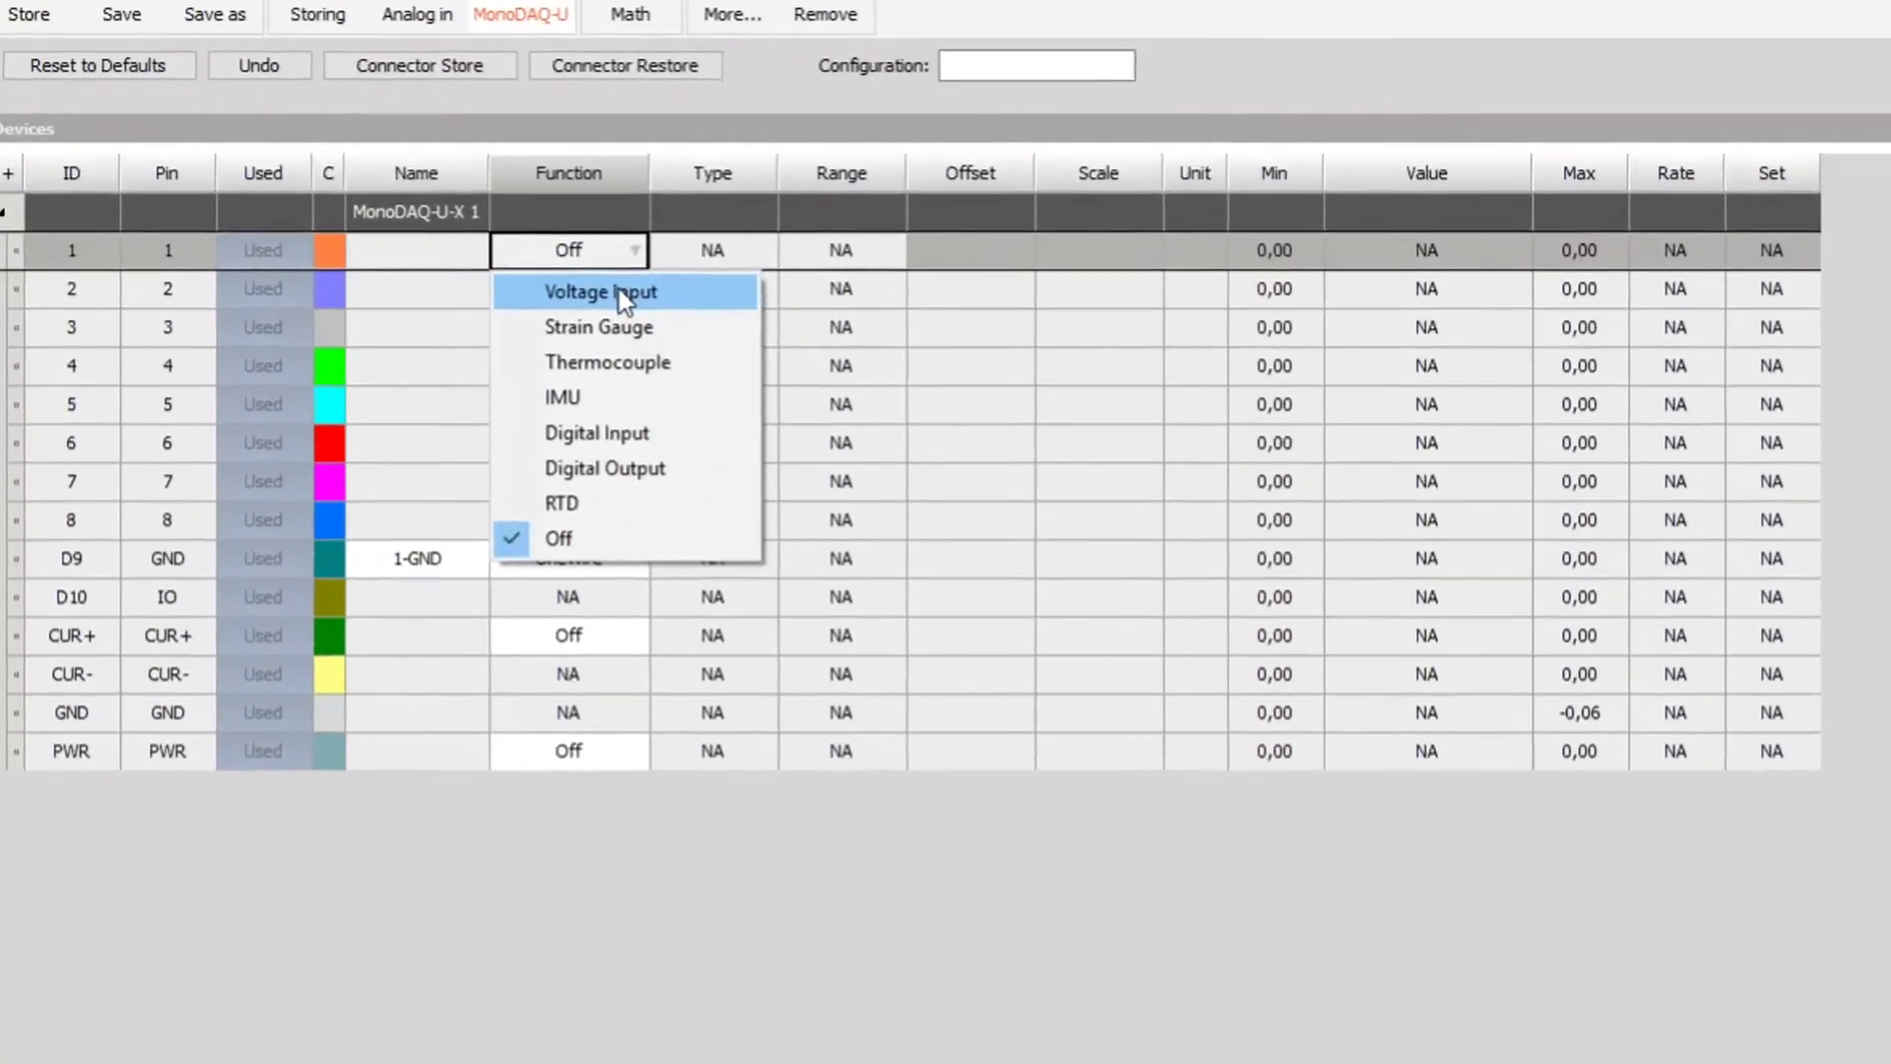
{"action": "left_click", "coordinate": [552, 287]}
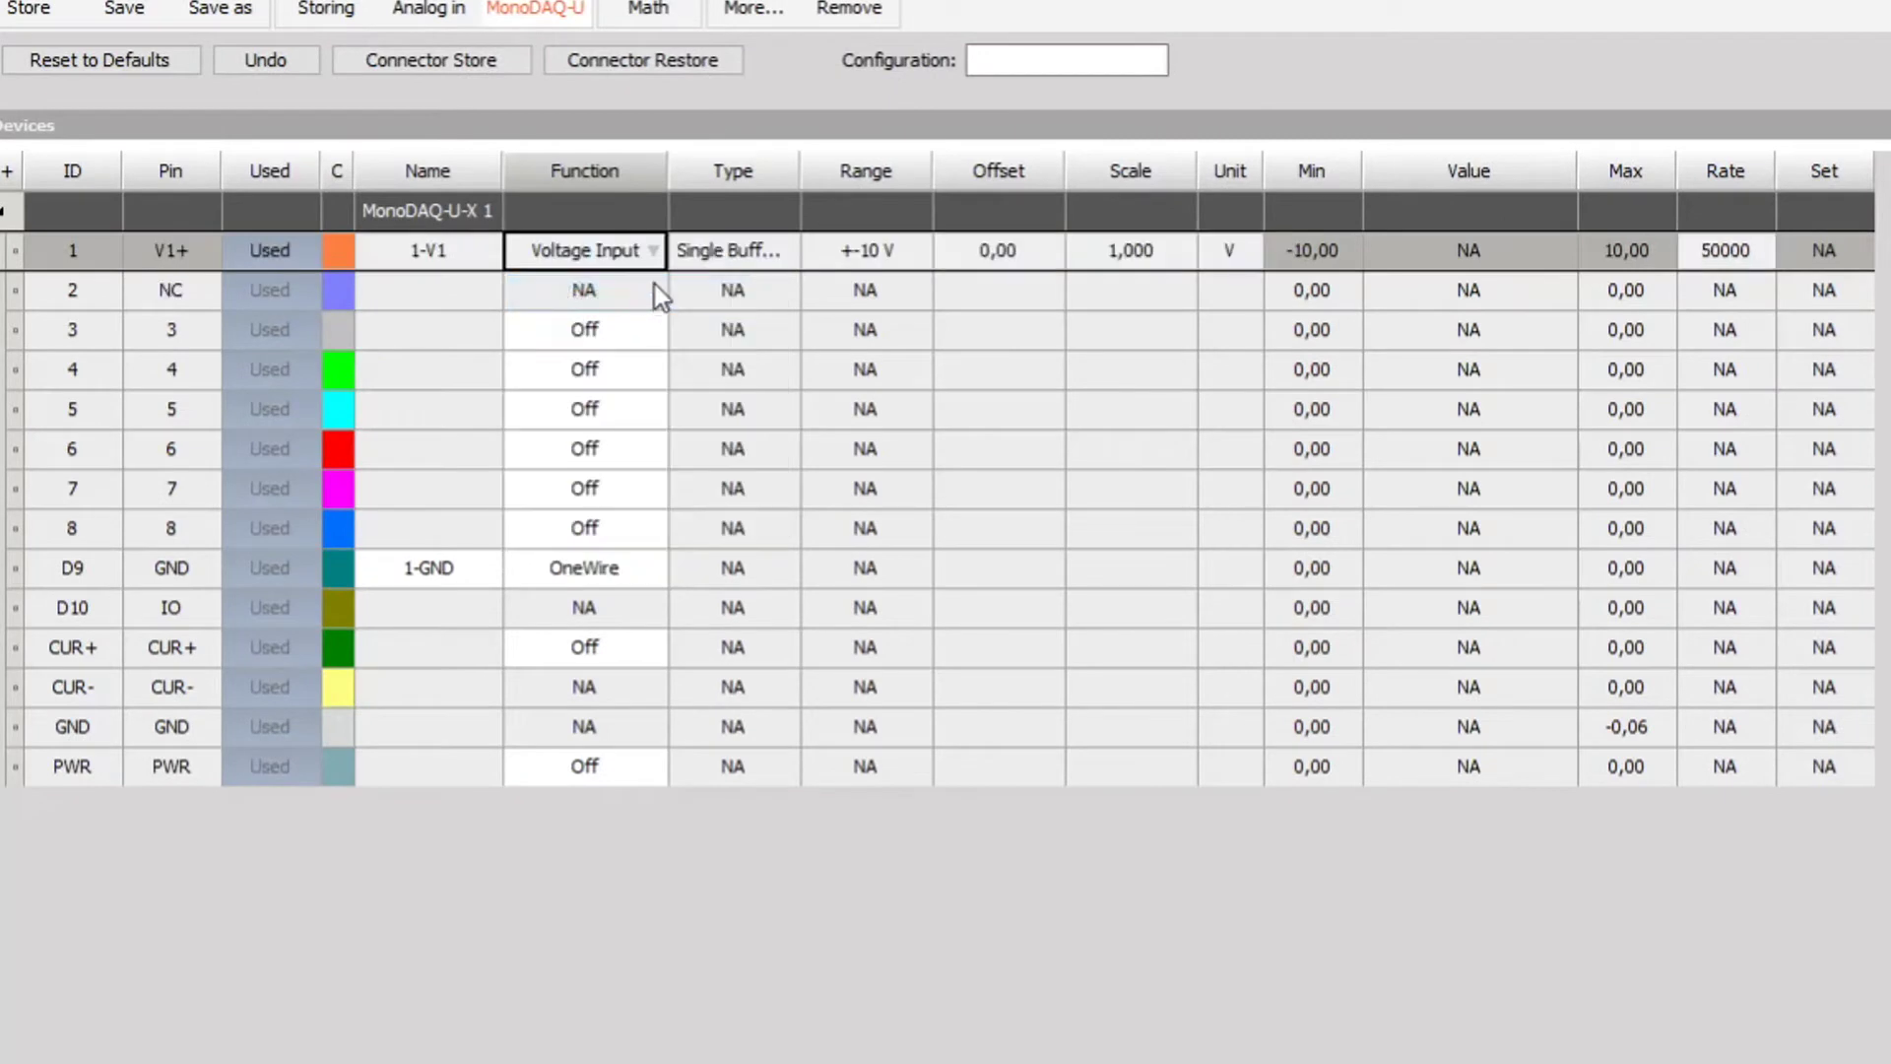
{"action": "left_click", "coordinate": [713, 257]}
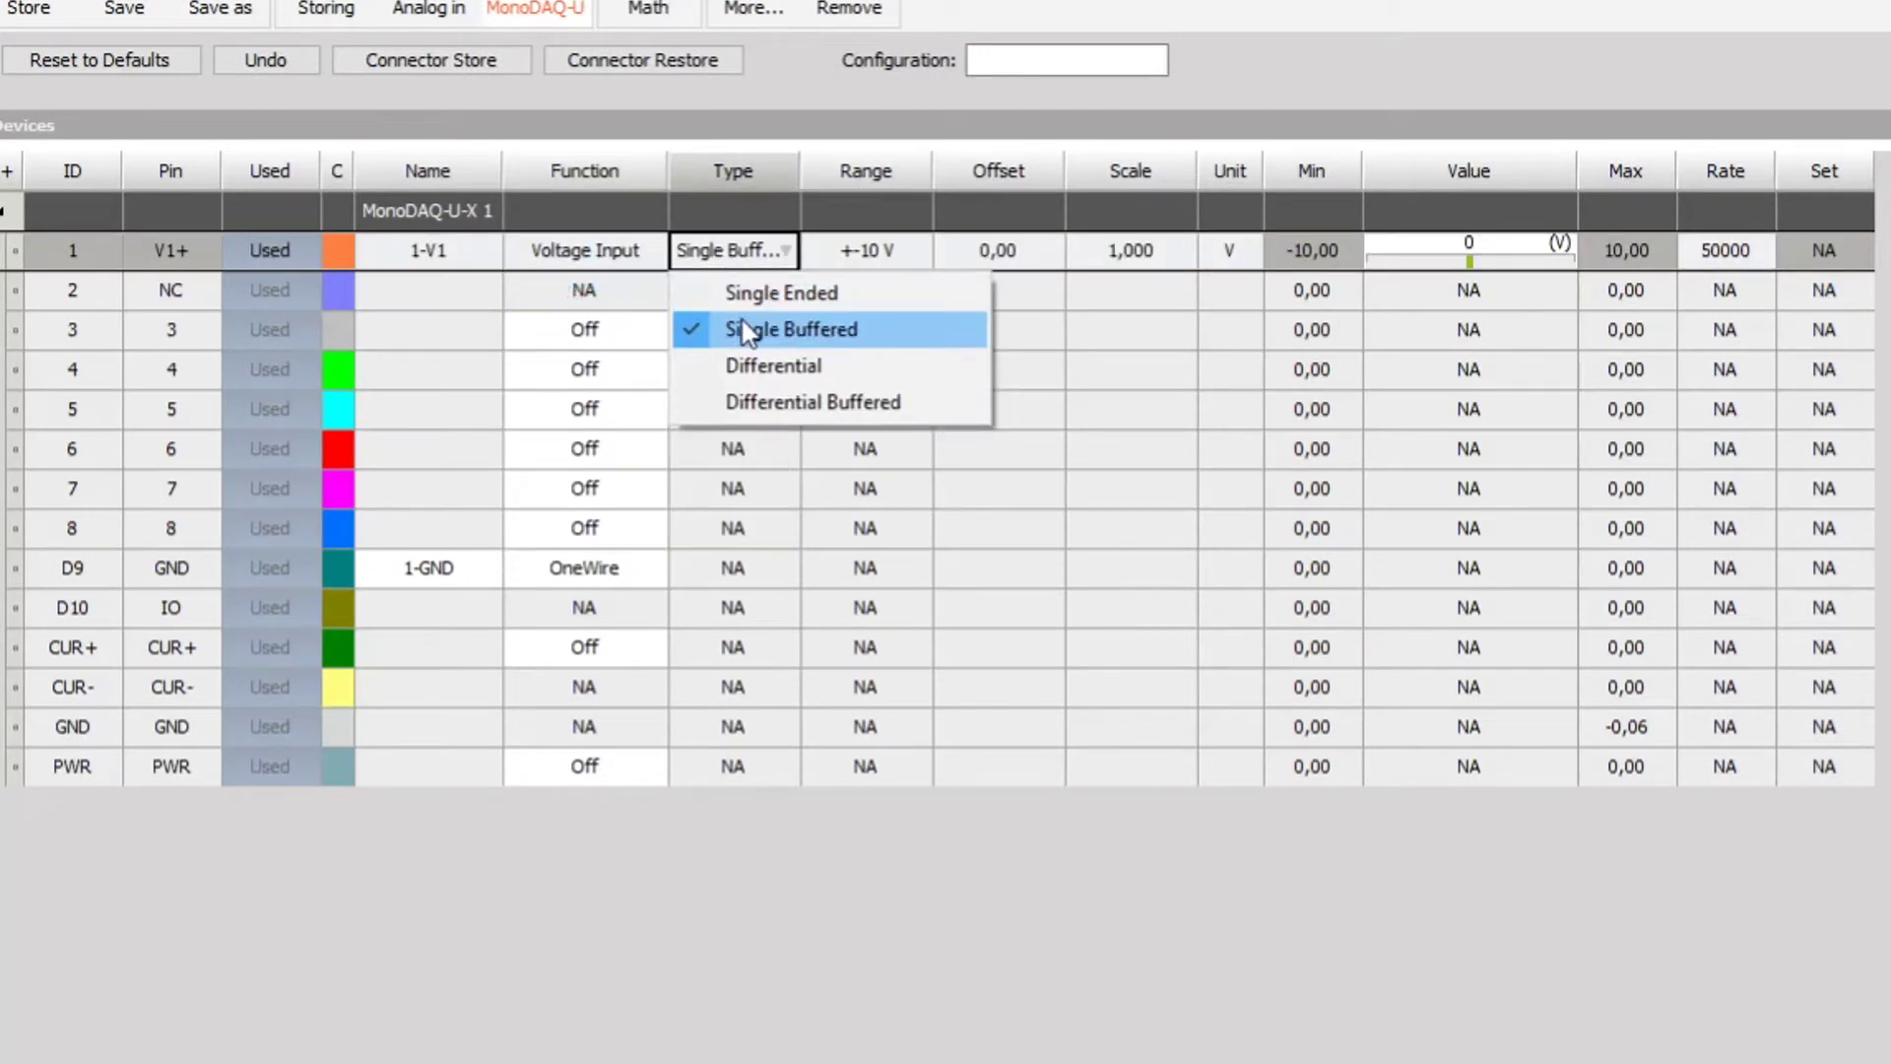
{"action": "left_click", "coordinate": [875, 253]}
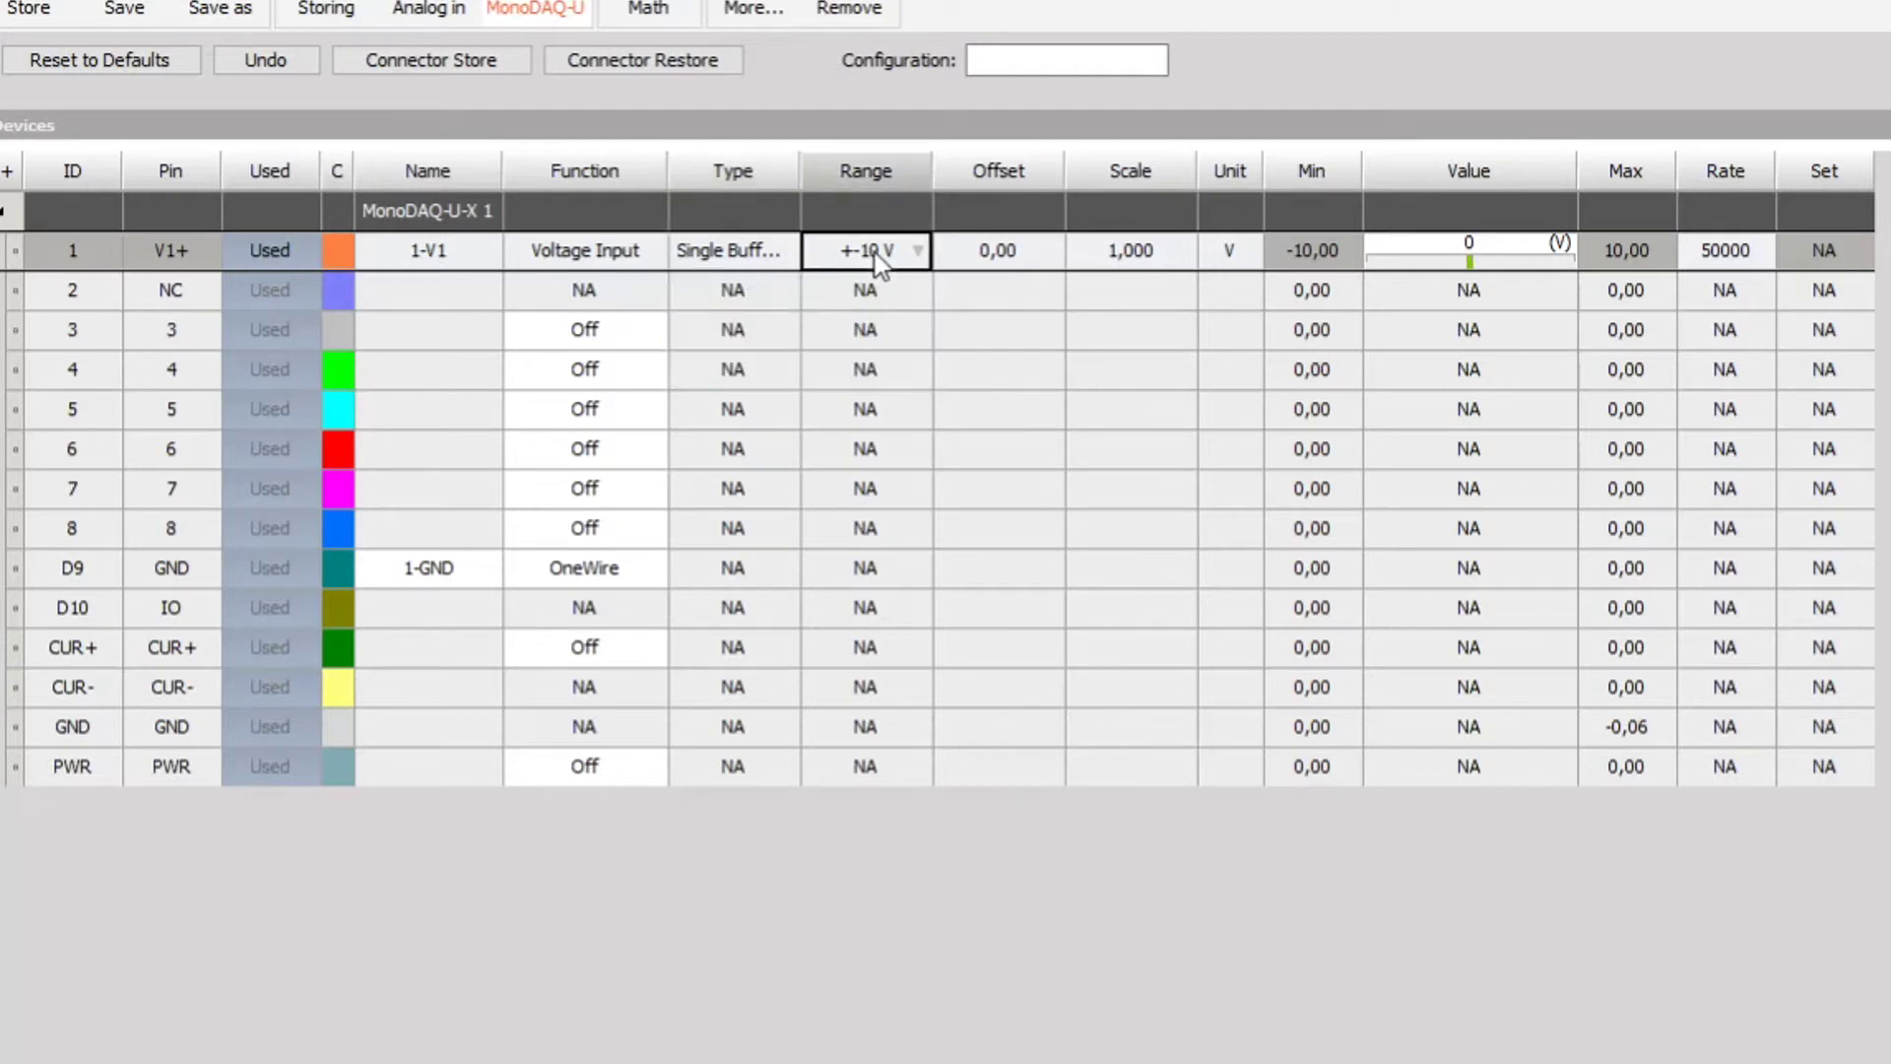
{"action": "left_click", "coordinate": [877, 254]}
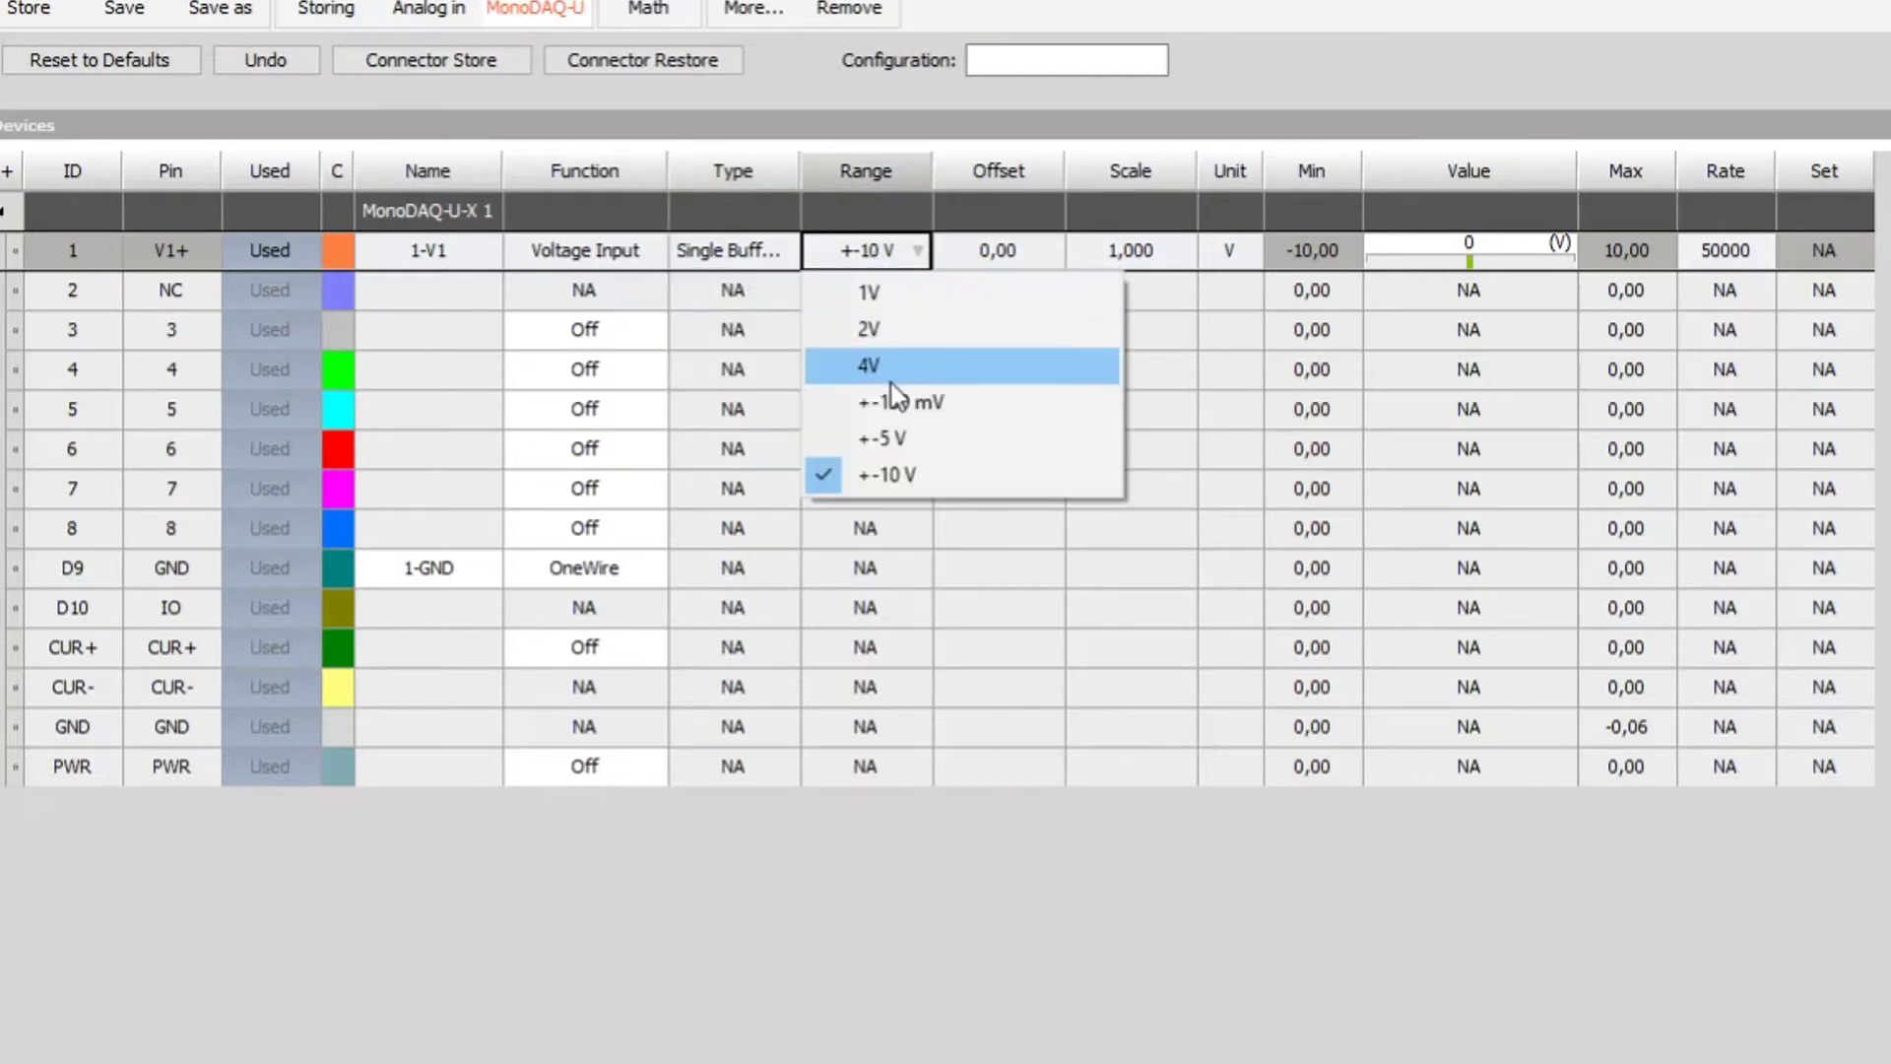
{"action": "left_click", "coordinate": [897, 441]}
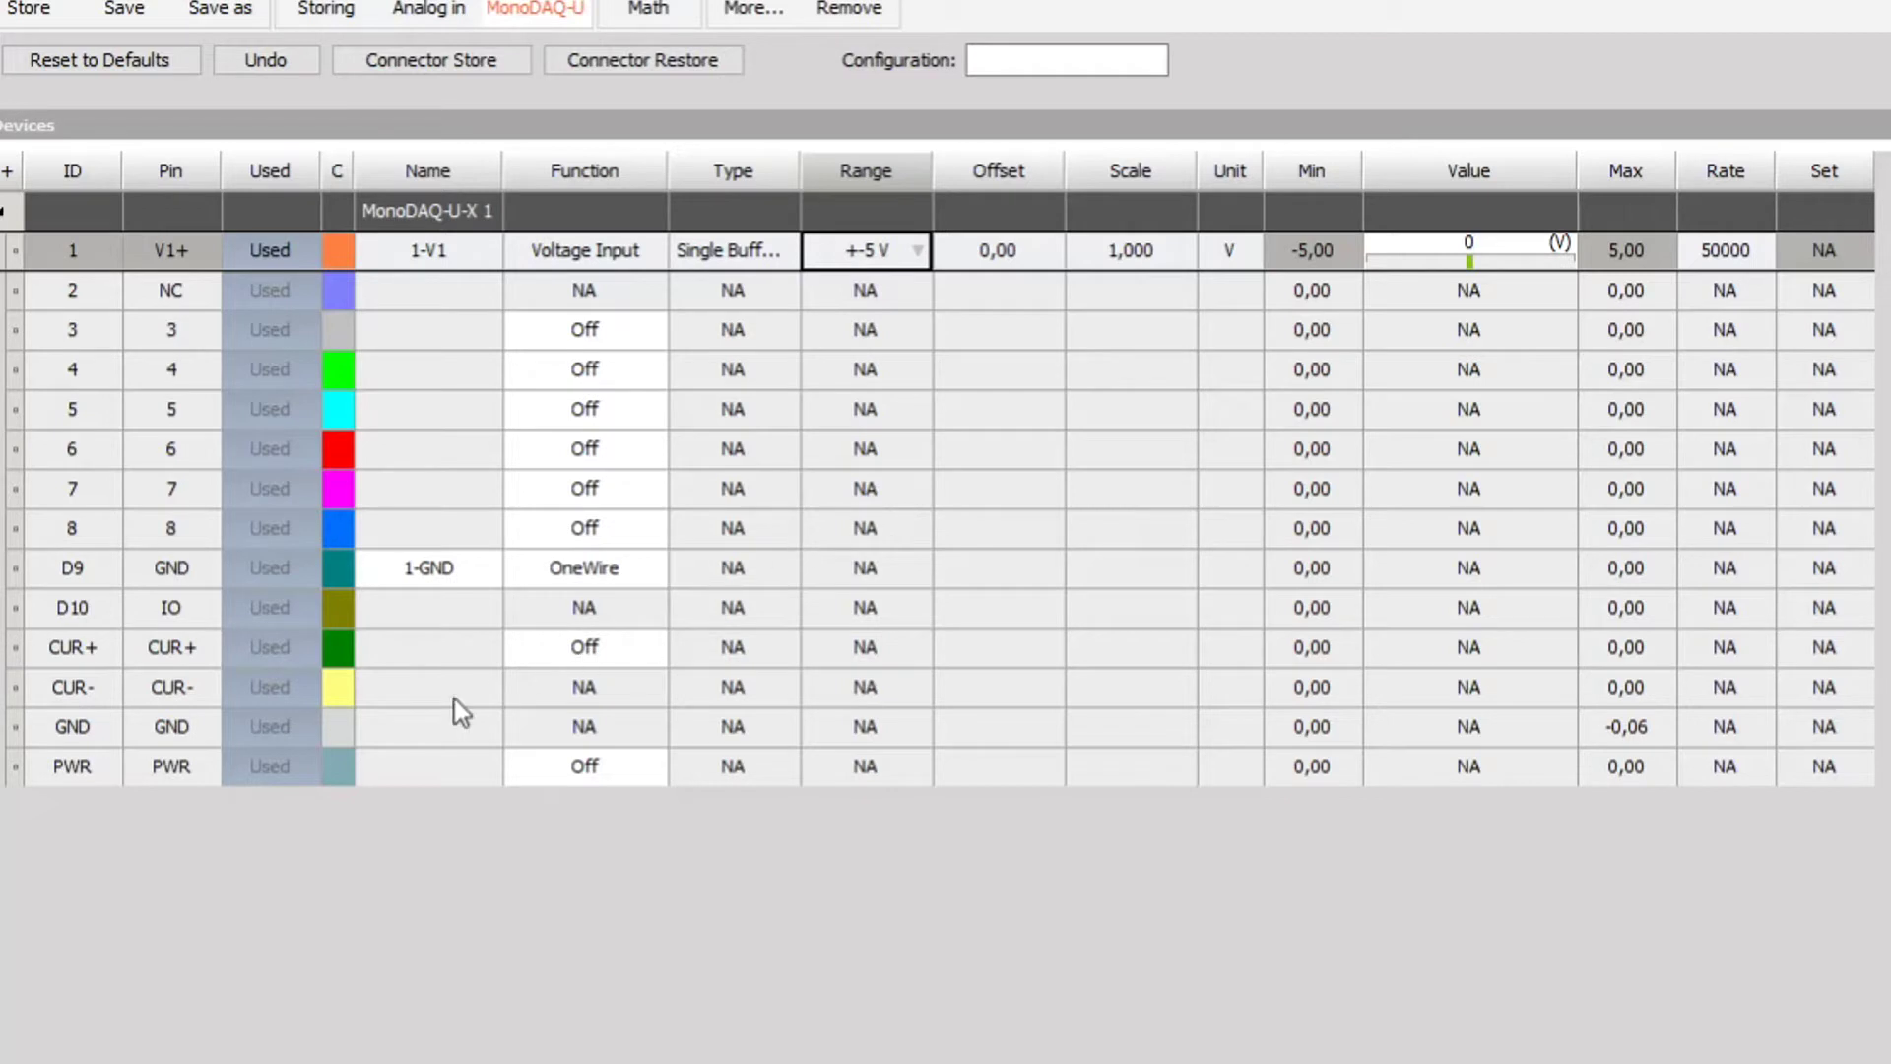
Set the PWR pin's function to Excitation with a 5V range.
{"action": "left_click", "coordinate": [588, 778]}
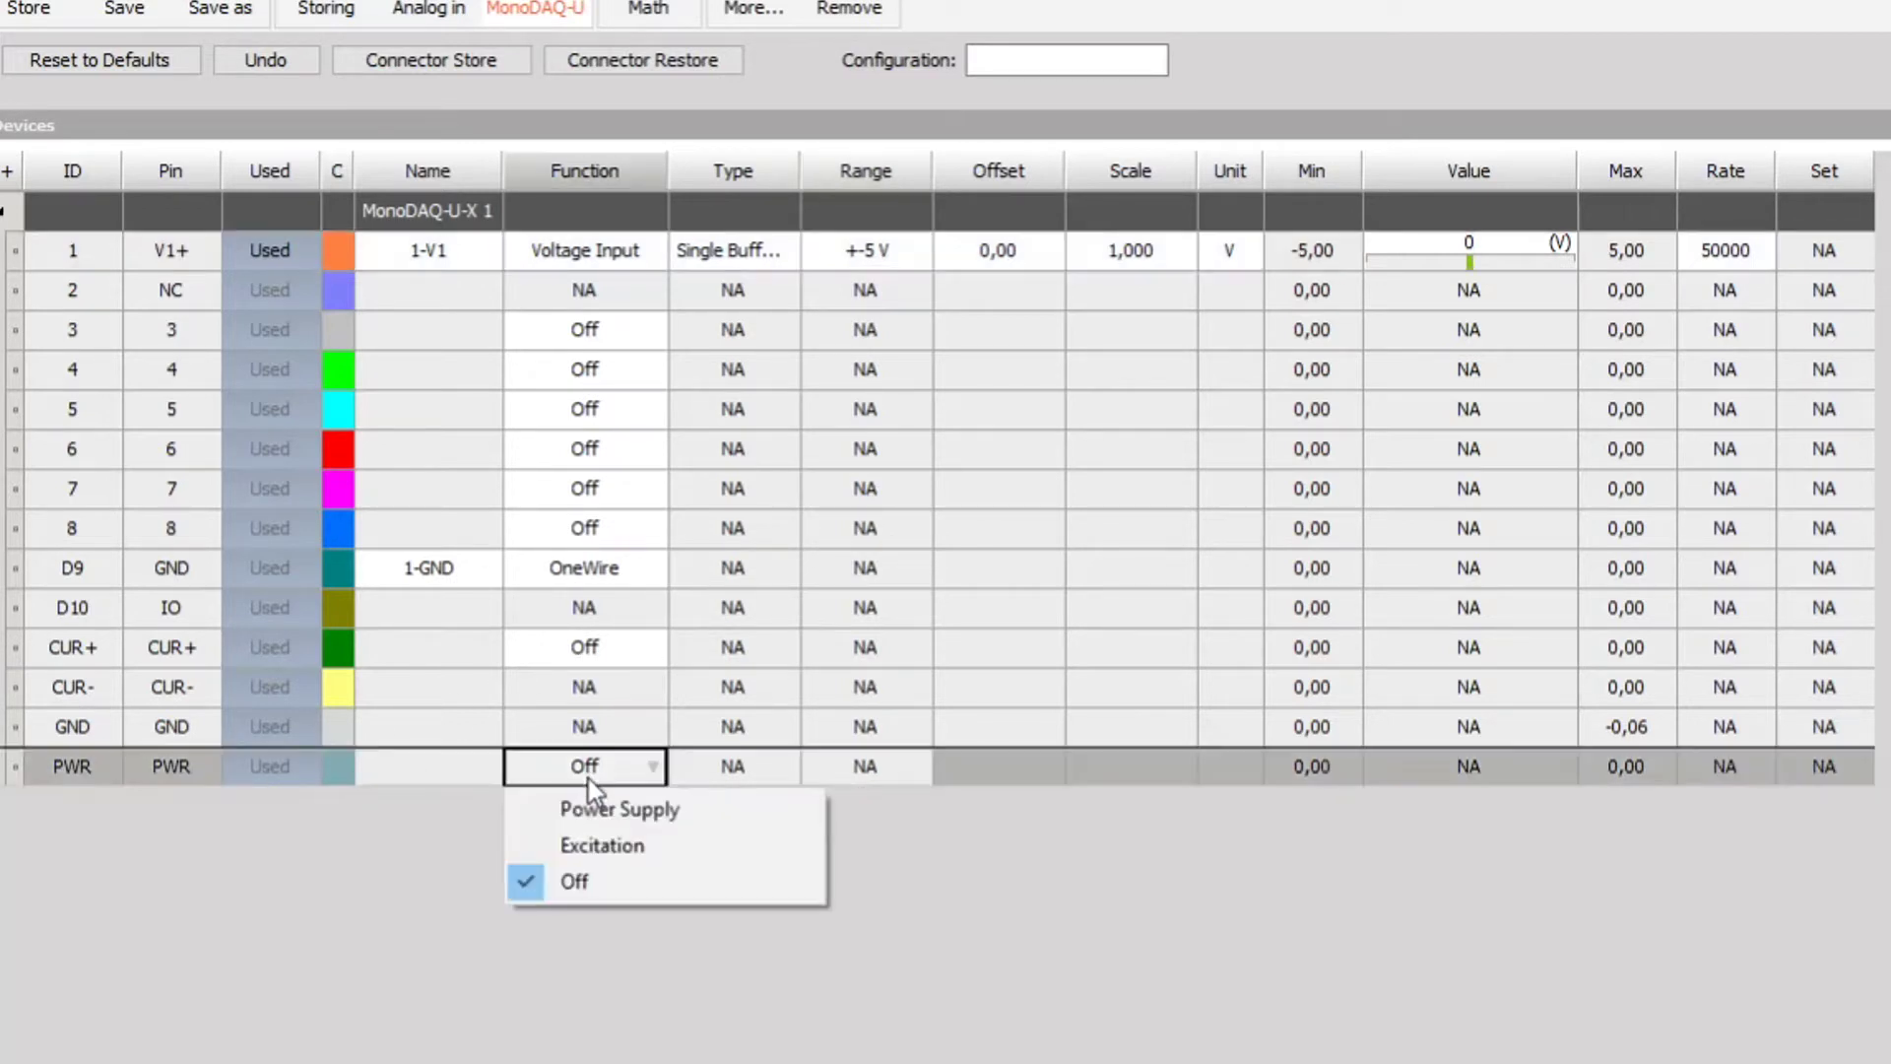
{"action": "left_click", "coordinate": [621, 839]}
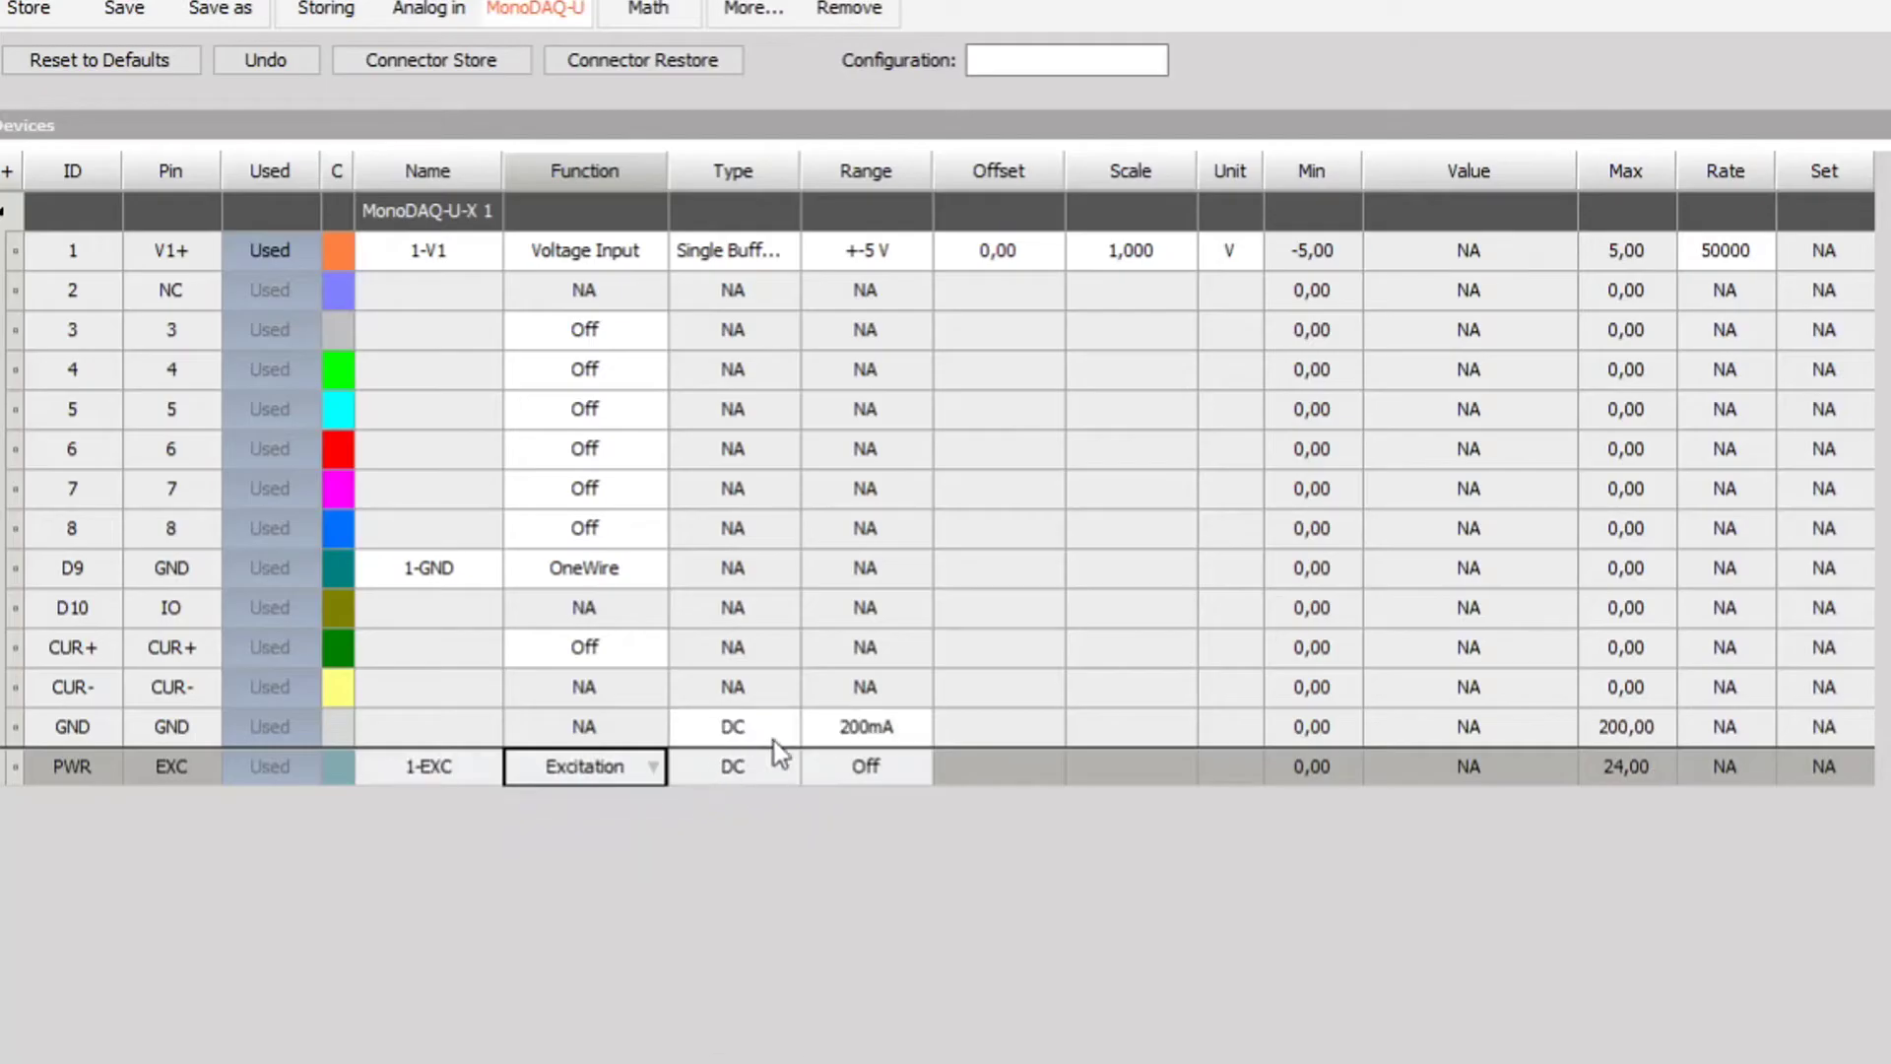
{"action": "left_click", "coordinate": [818, 766]}
{"action": "left_click", "coordinate": [890, 919]}
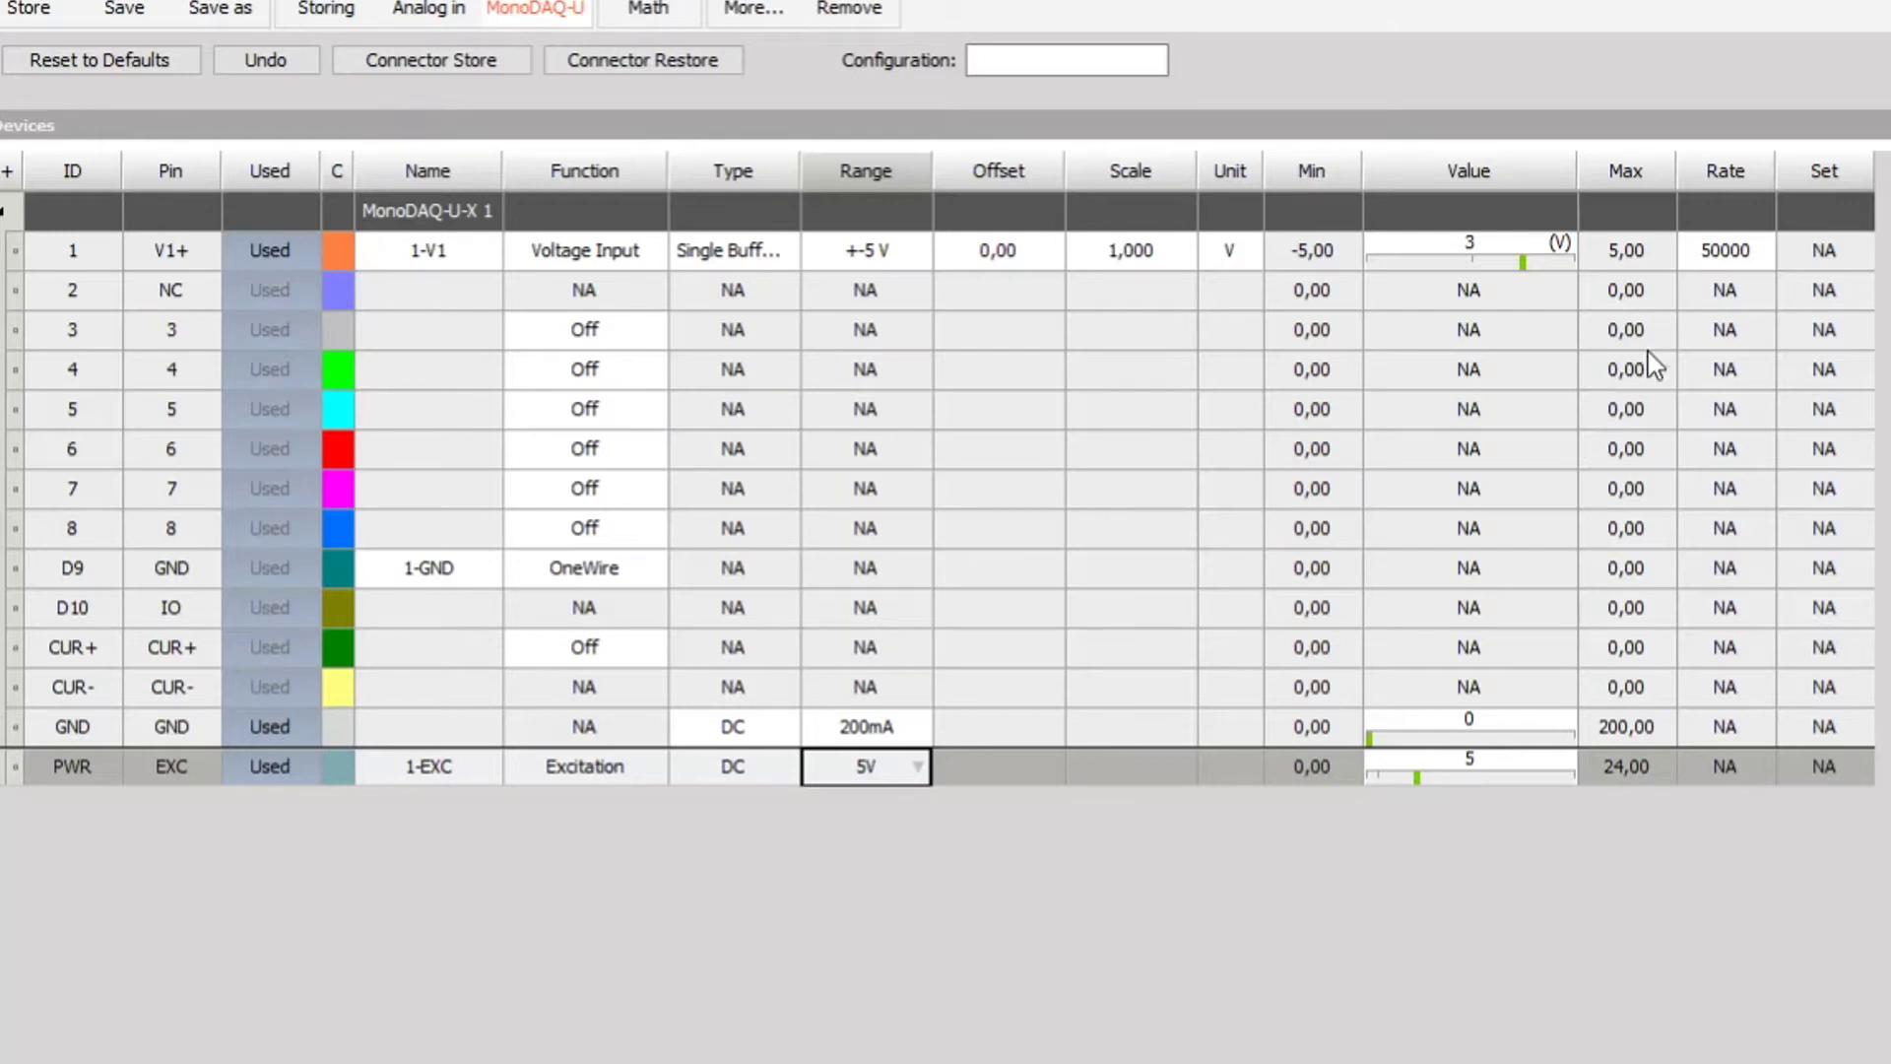
Set the sample rate of the pin 1 voltage channel to 200.
{"action": "left_click", "coordinate": [1735, 258]}
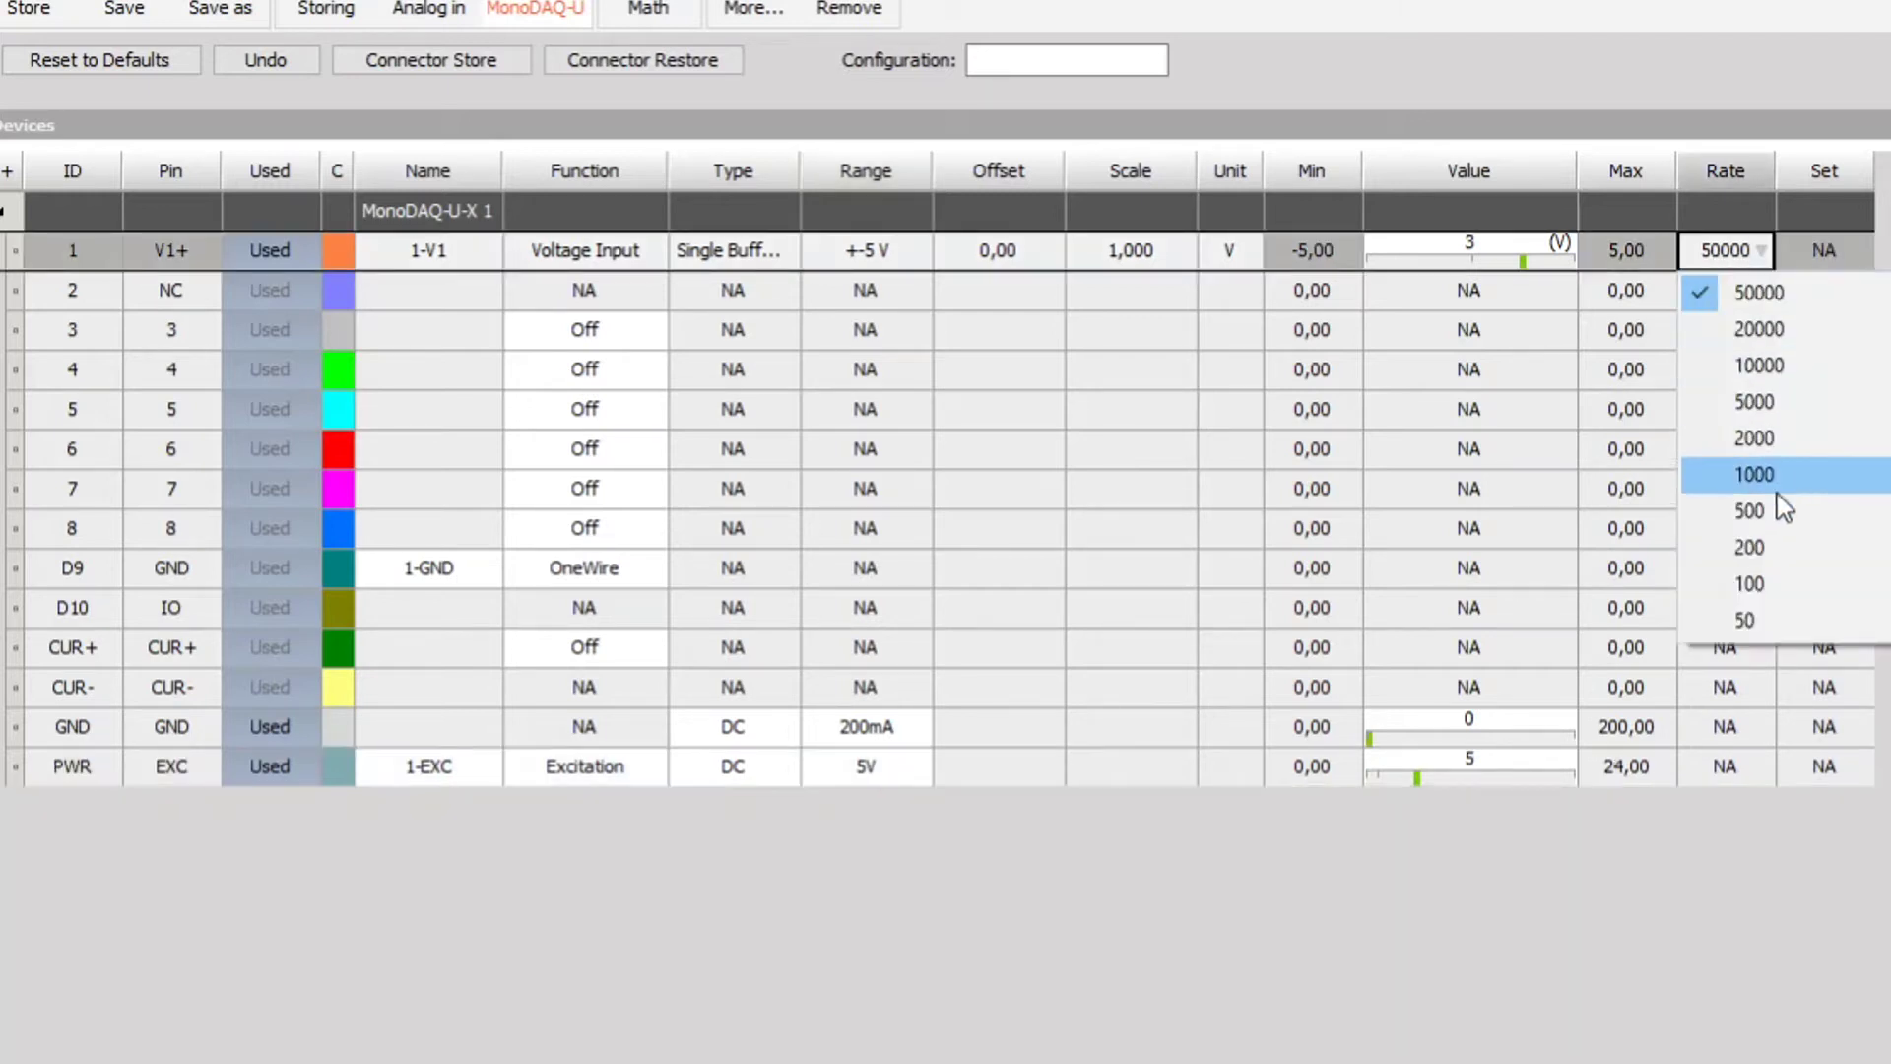
{"action": "left_click", "coordinate": [1749, 548]}
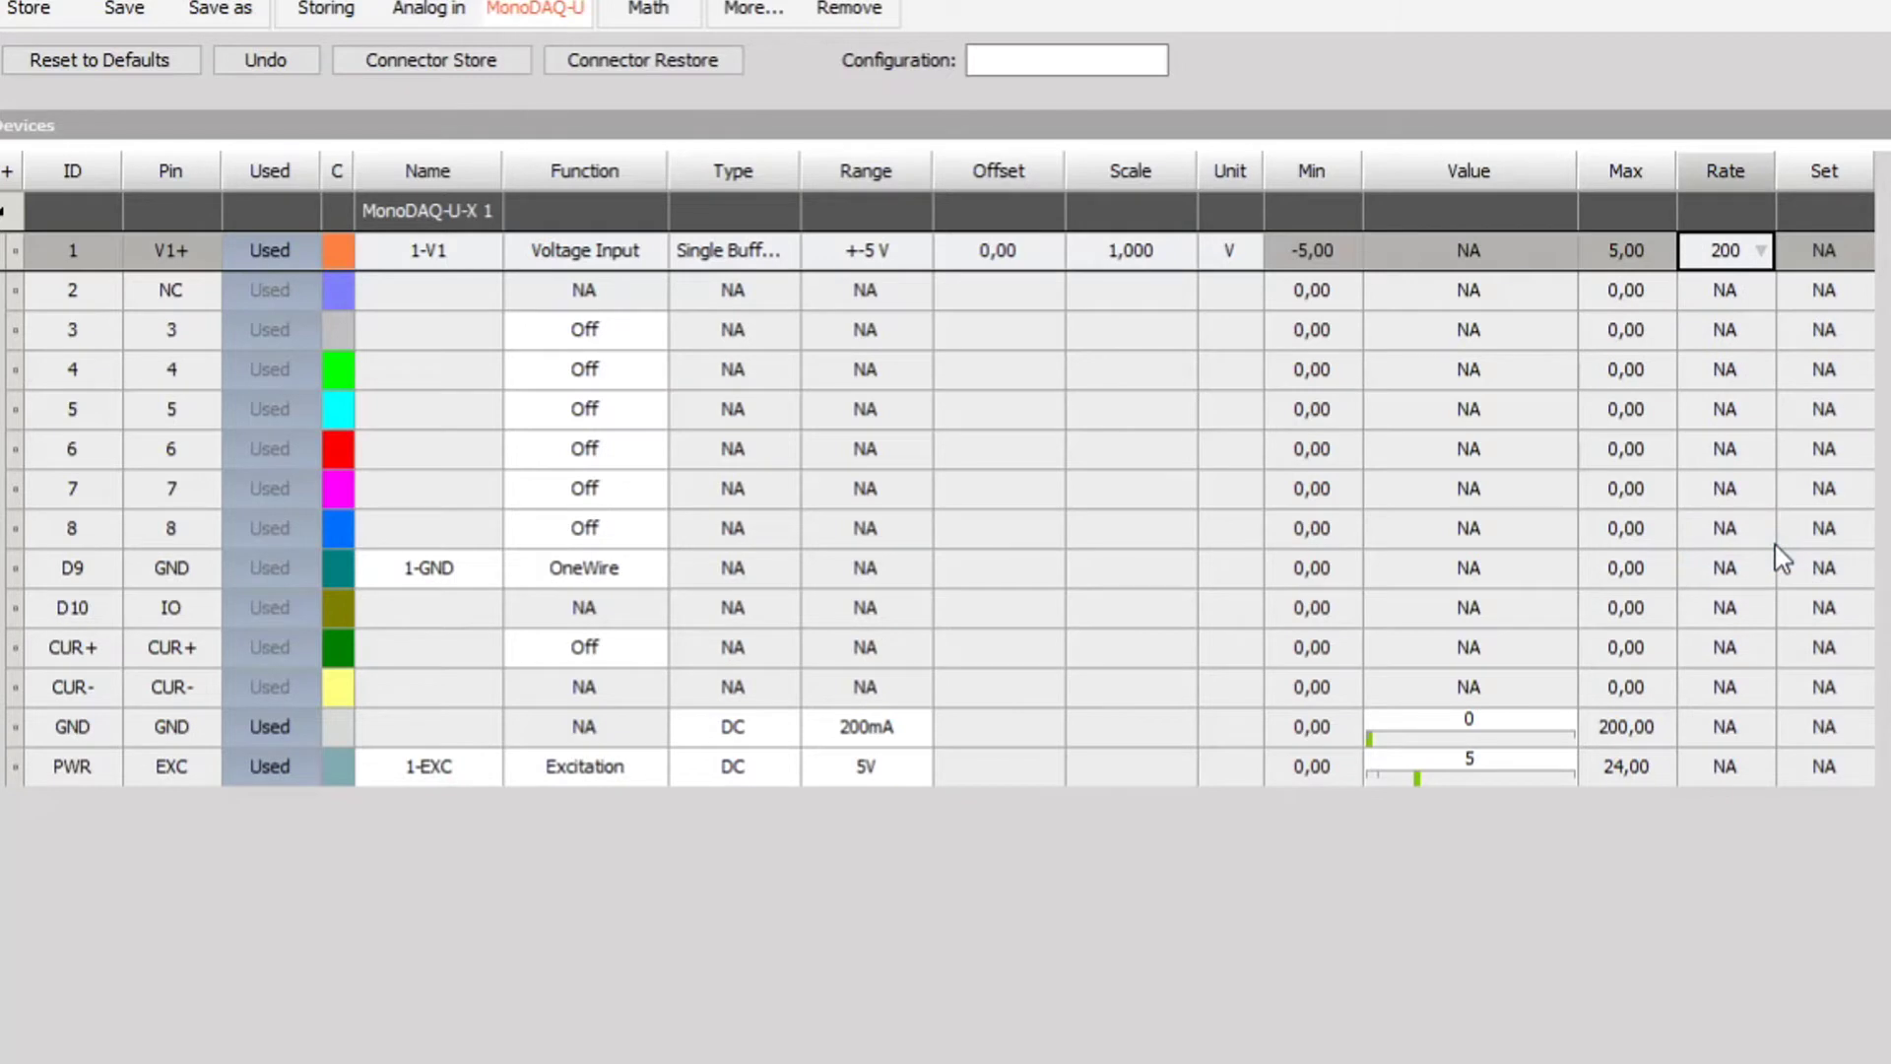
{"action": "left_click", "coordinate": [1484, 1012]}
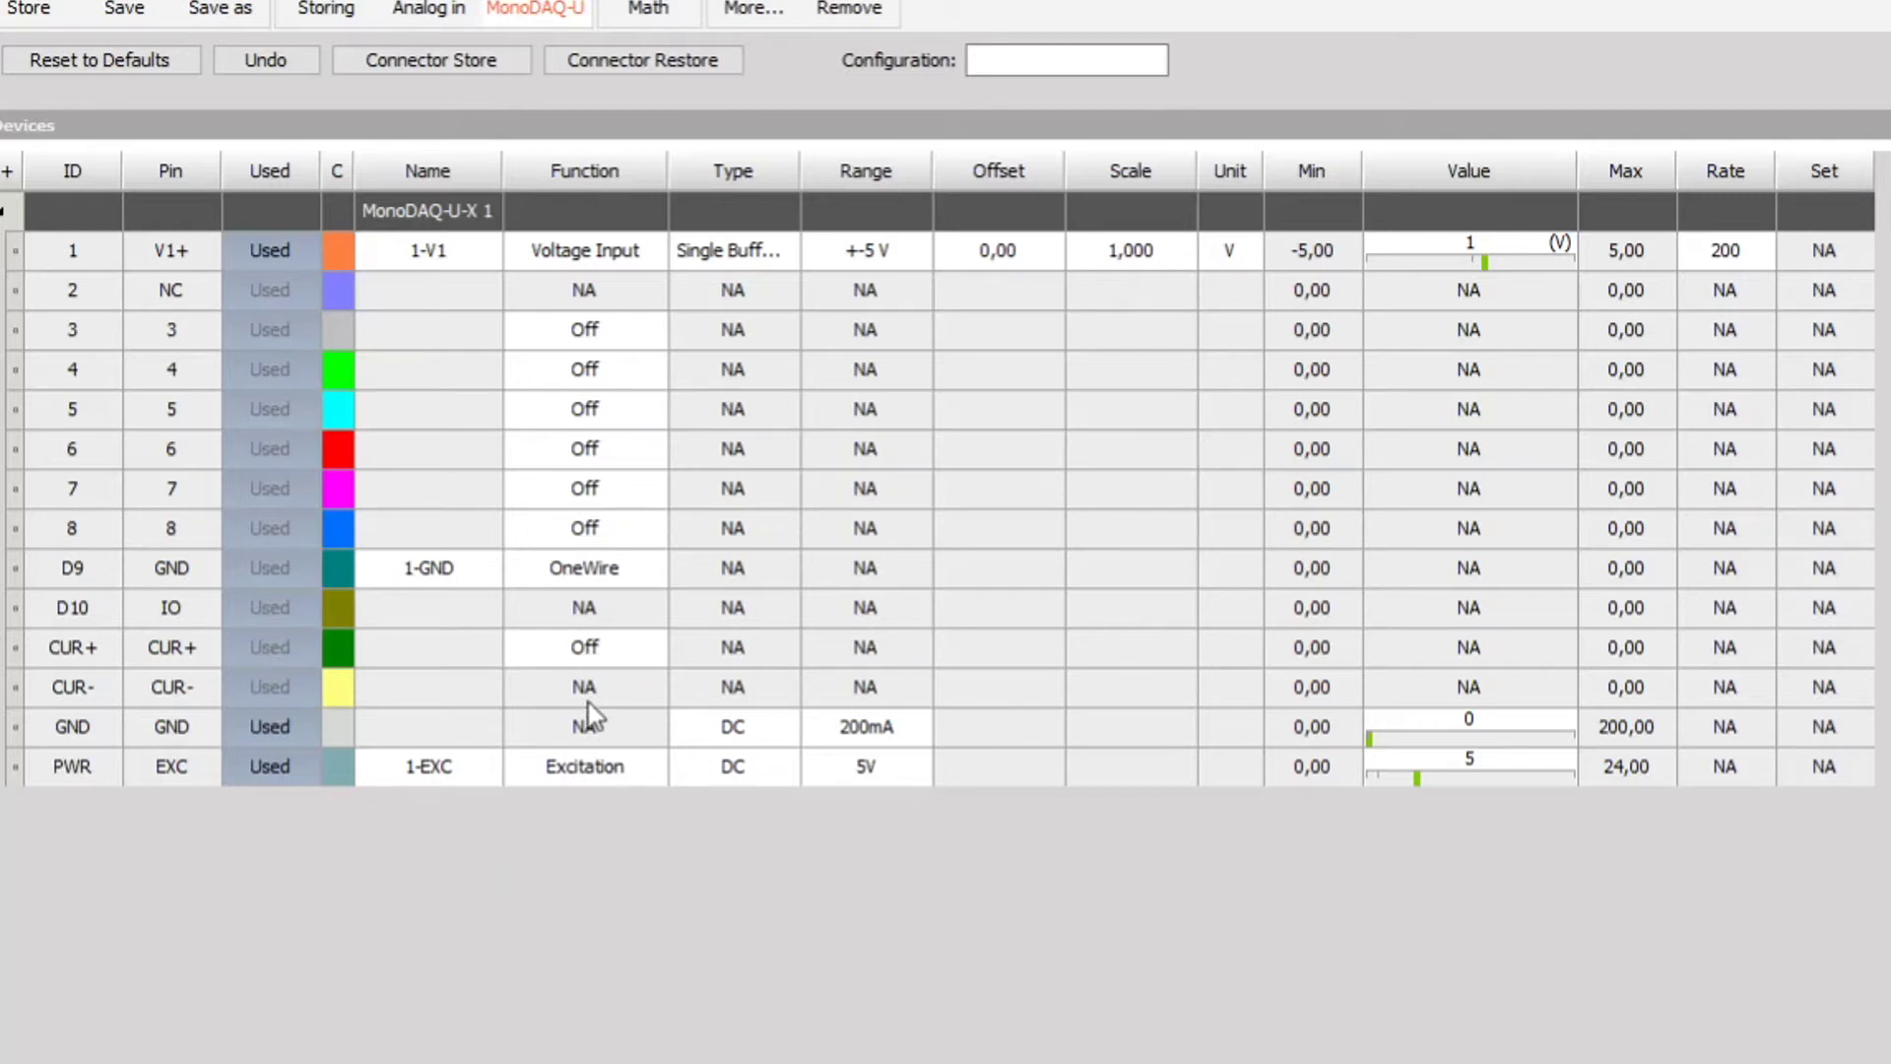
Switch the PWR pin's function to Power Supply and enter 12 as its set value.
{"action": "left_click", "coordinate": [611, 773]}
{"action": "left_click", "coordinate": [786, 812]}
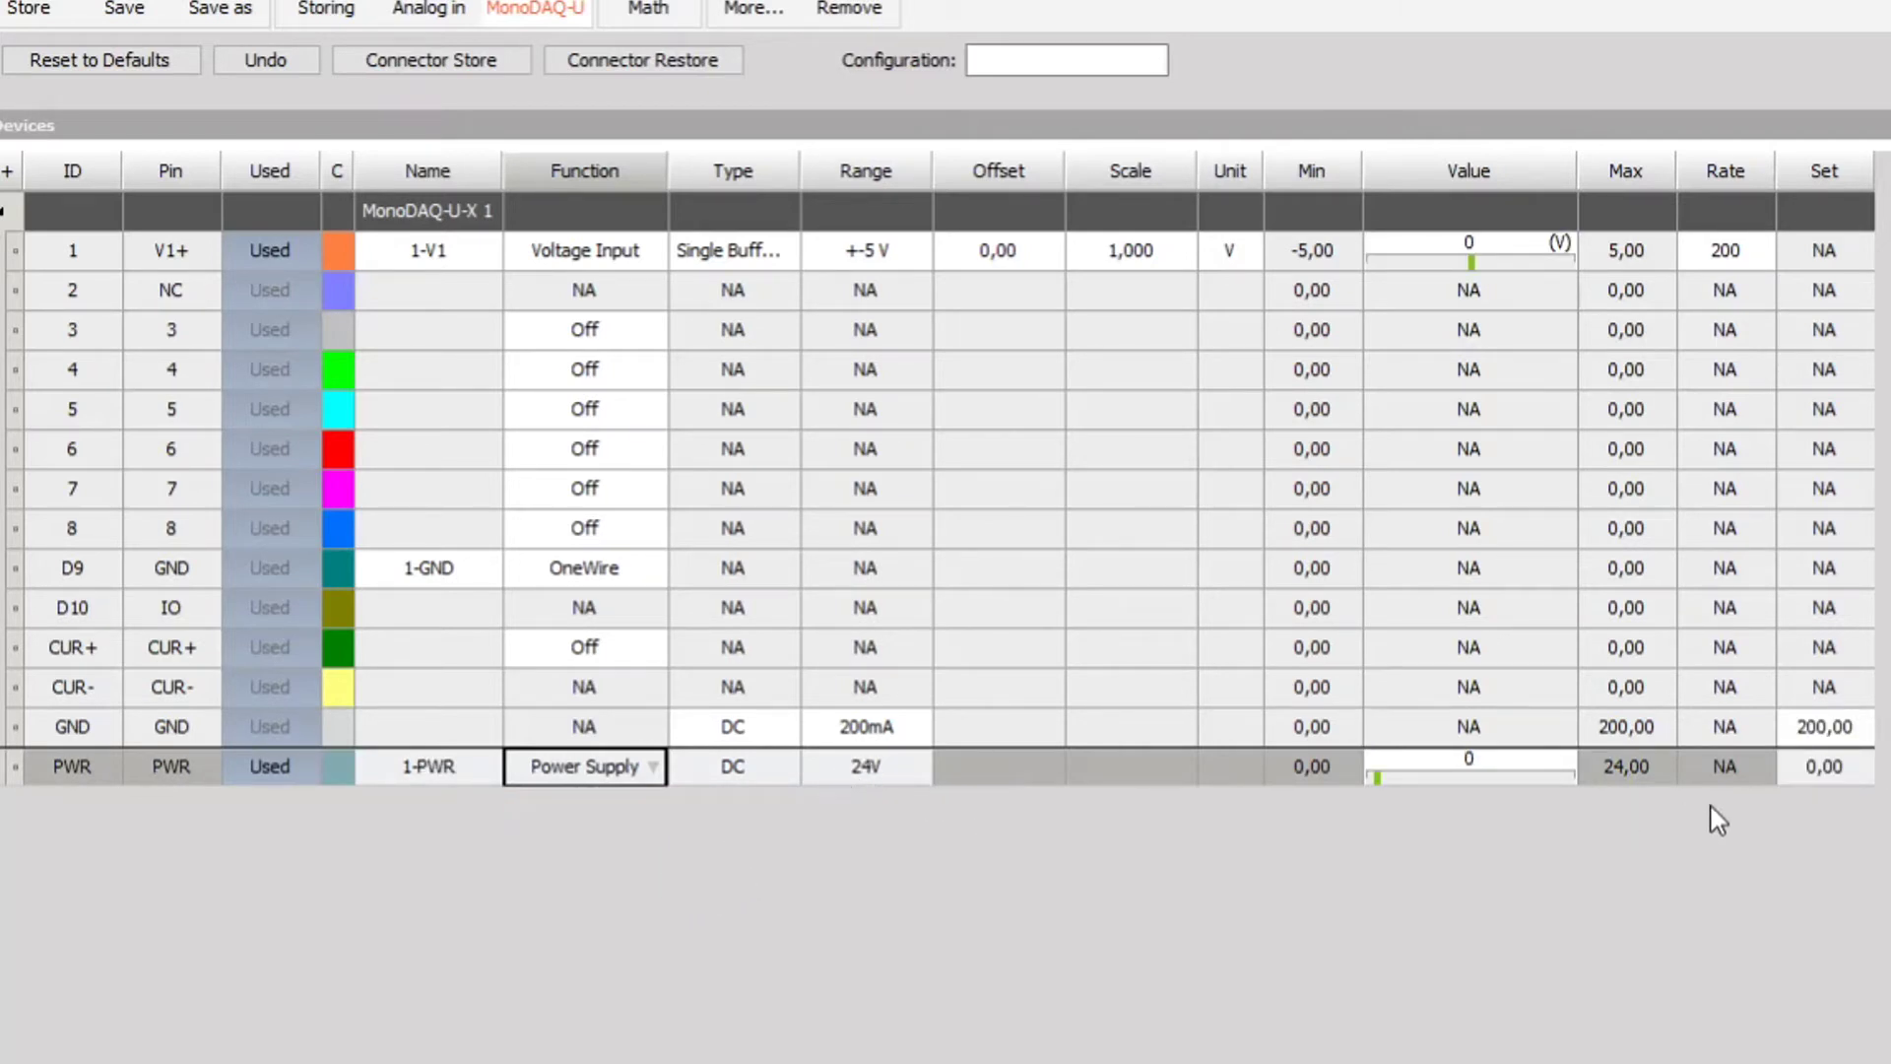
{"action": "left_click", "coordinate": [1856, 773]}
{"action": "left_click", "coordinate": [1838, 774]}
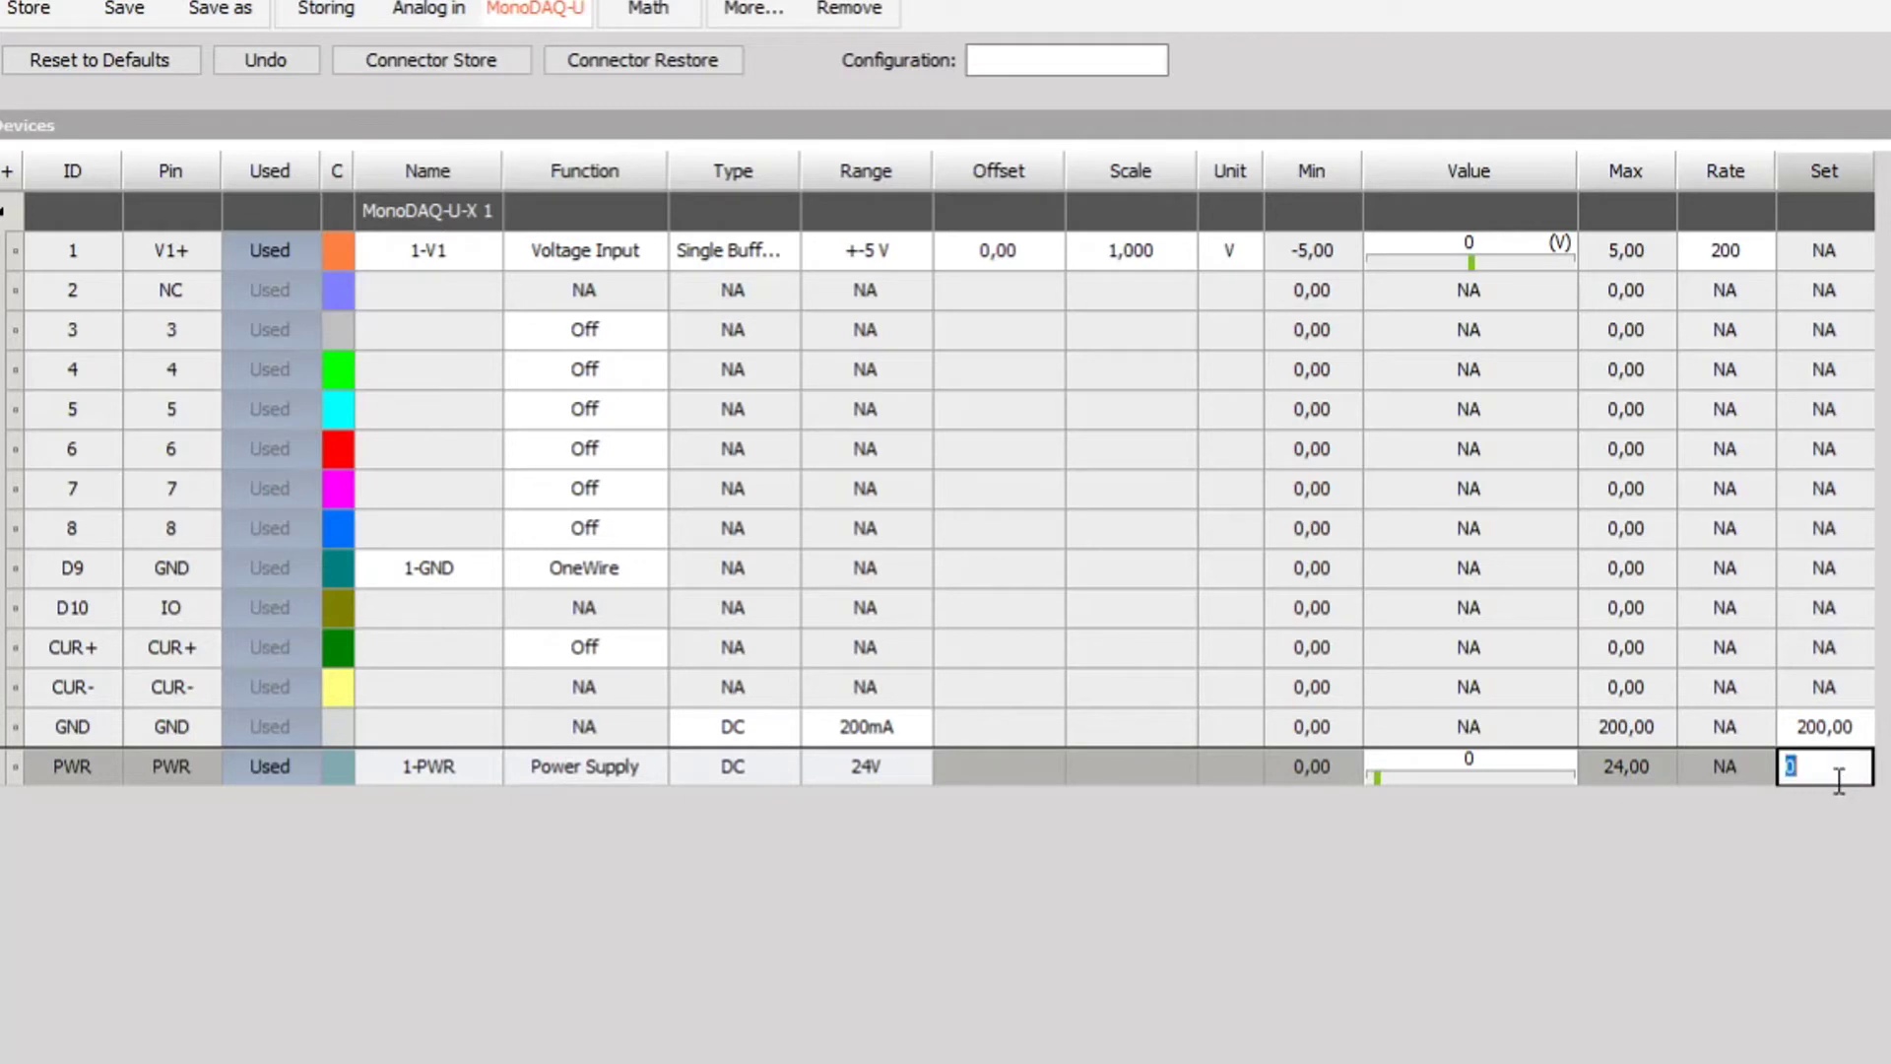
{"action": "type", "text": "12"}
{"action": "key", "text": "Return"}
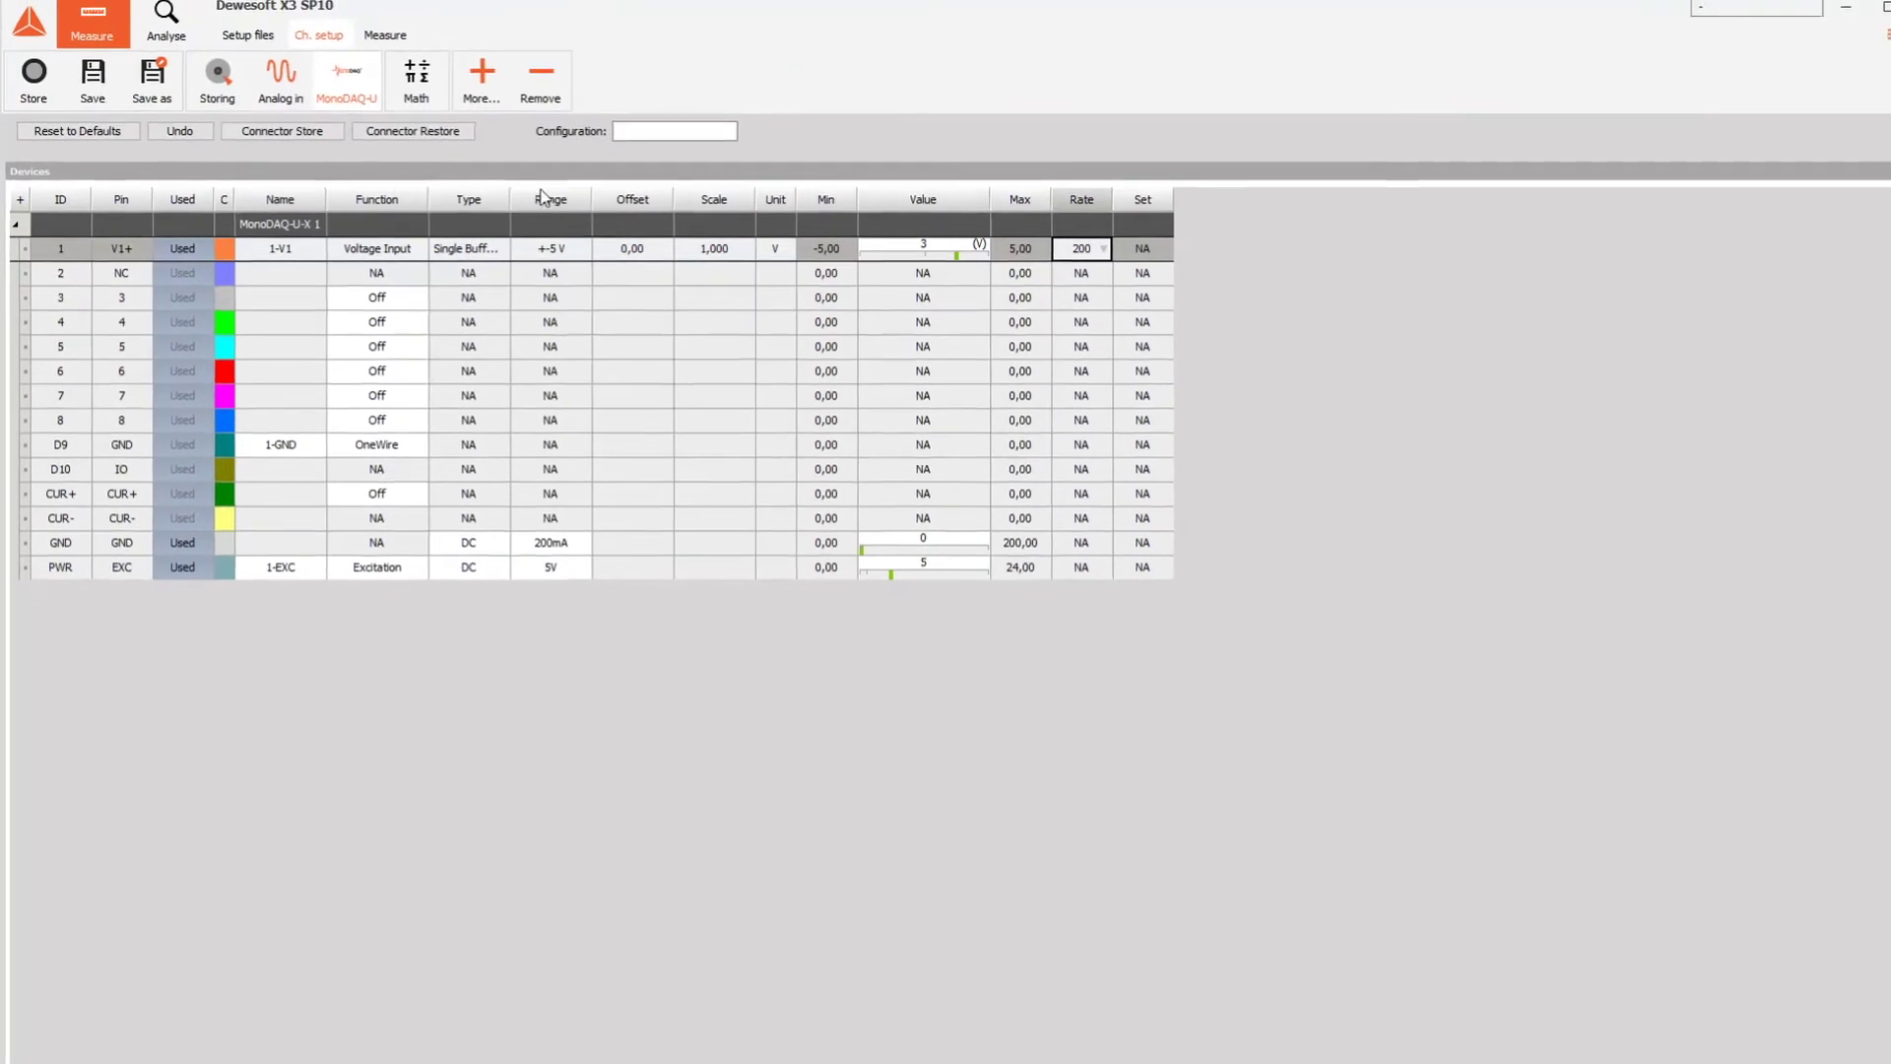
Open the column selection of the channel table to view which columns can be displayed.
{"action": "right_click", "coordinate": [629, 204]}
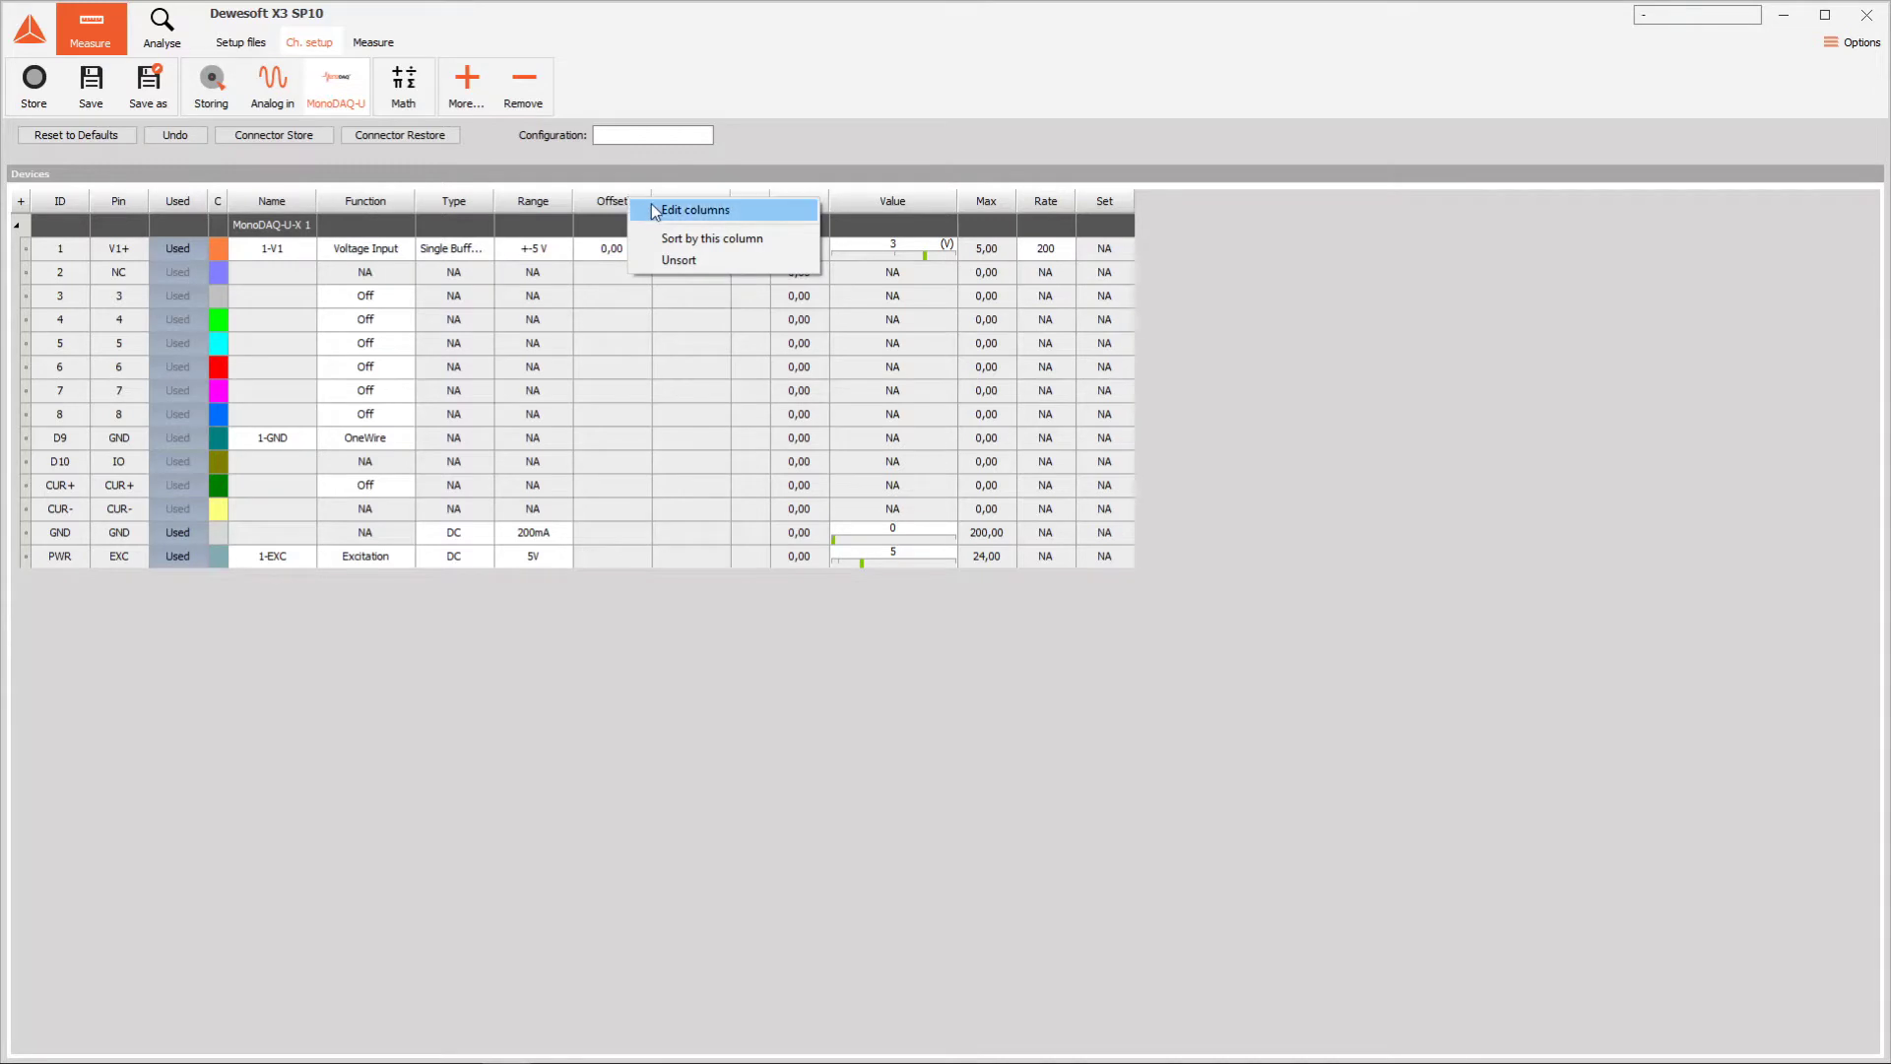
{"action": "left_click", "coordinate": [662, 211]}
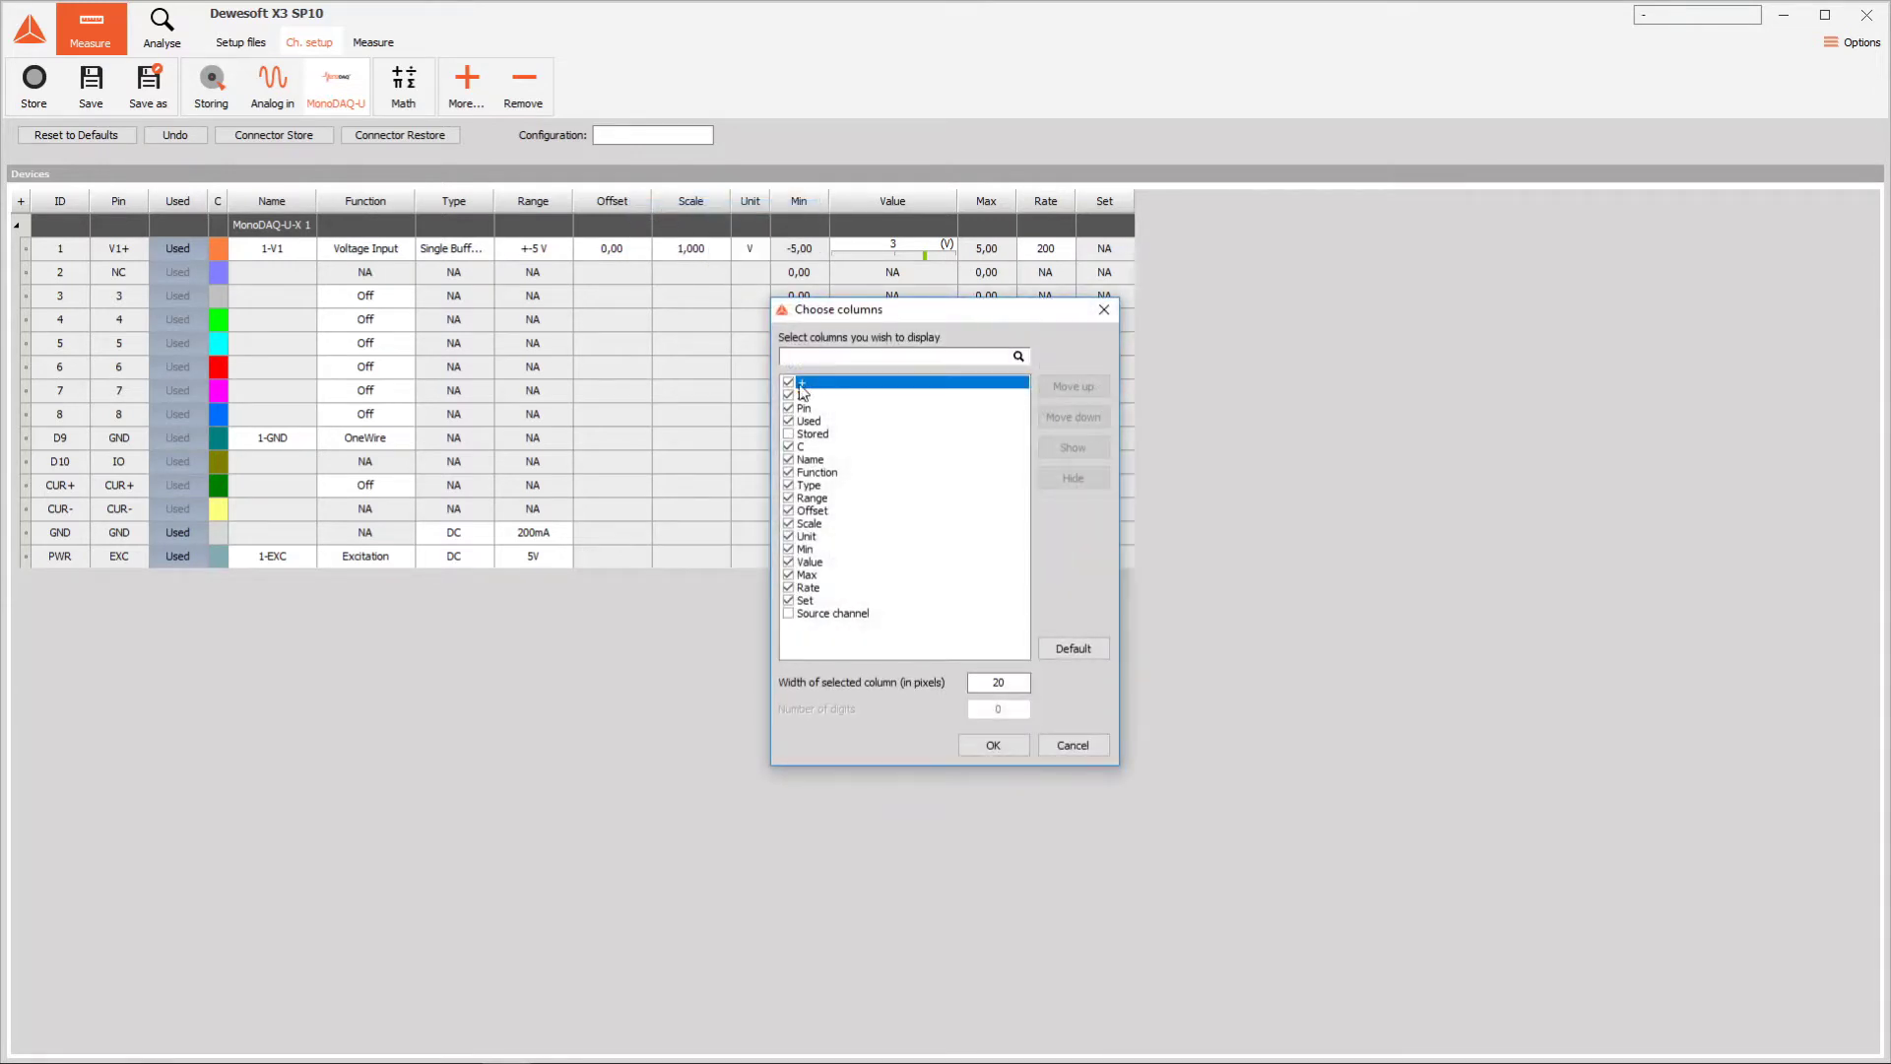
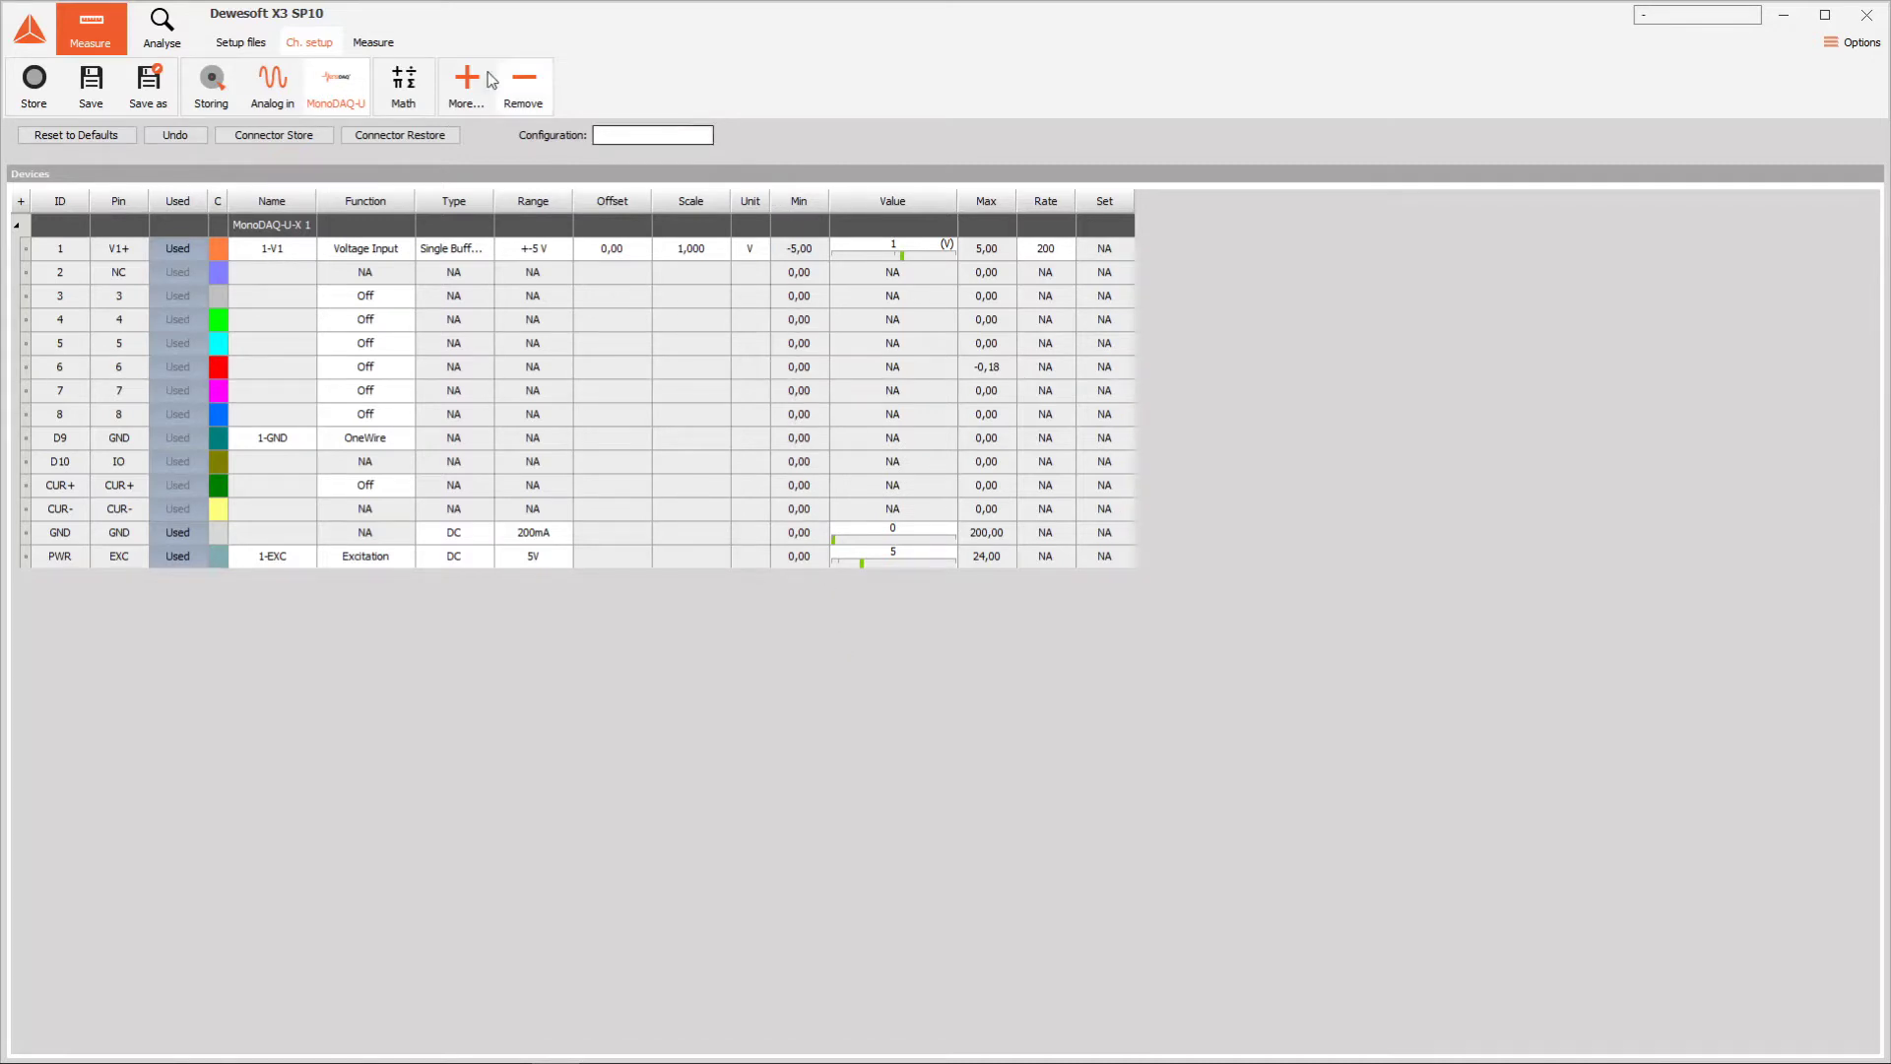
Add a formula channel in the math setup, naming it Current with the unit A.
{"action": "left_click", "coordinate": [424, 95]}
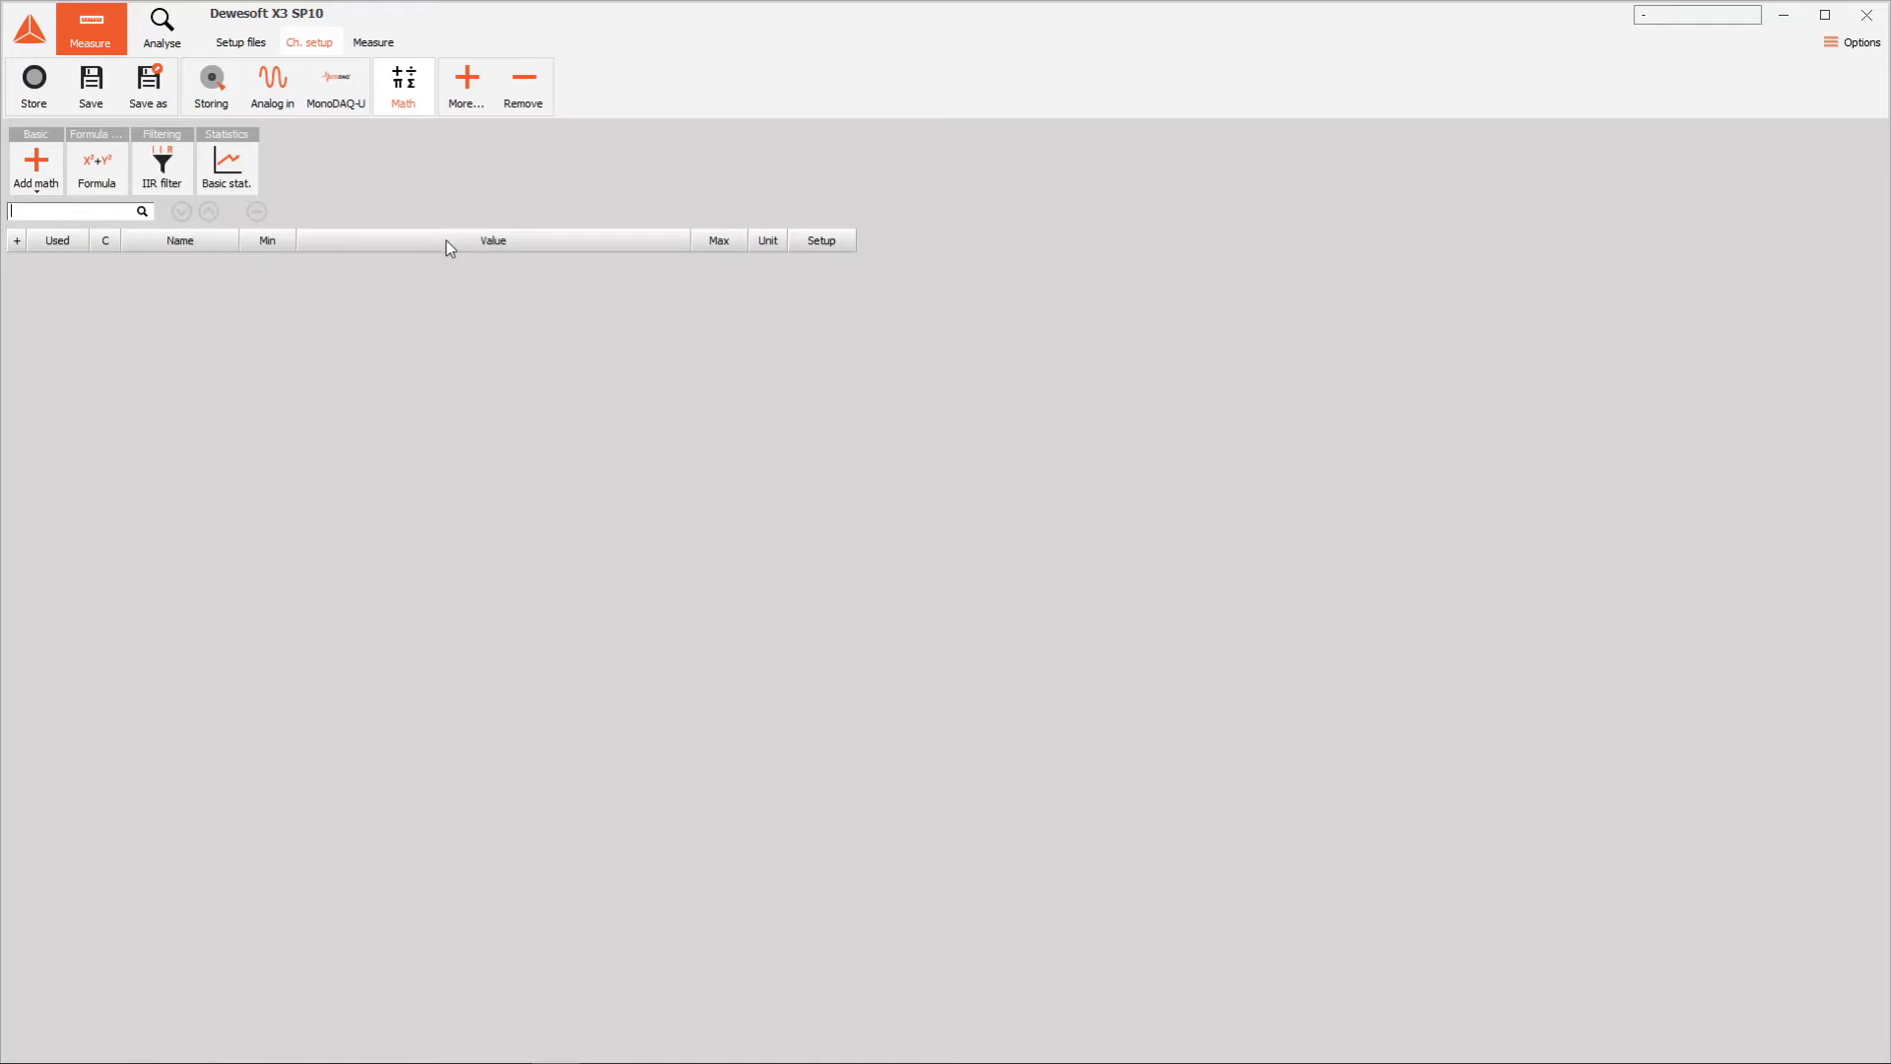
{"action": "left_click", "coordinate": [669, 388]}
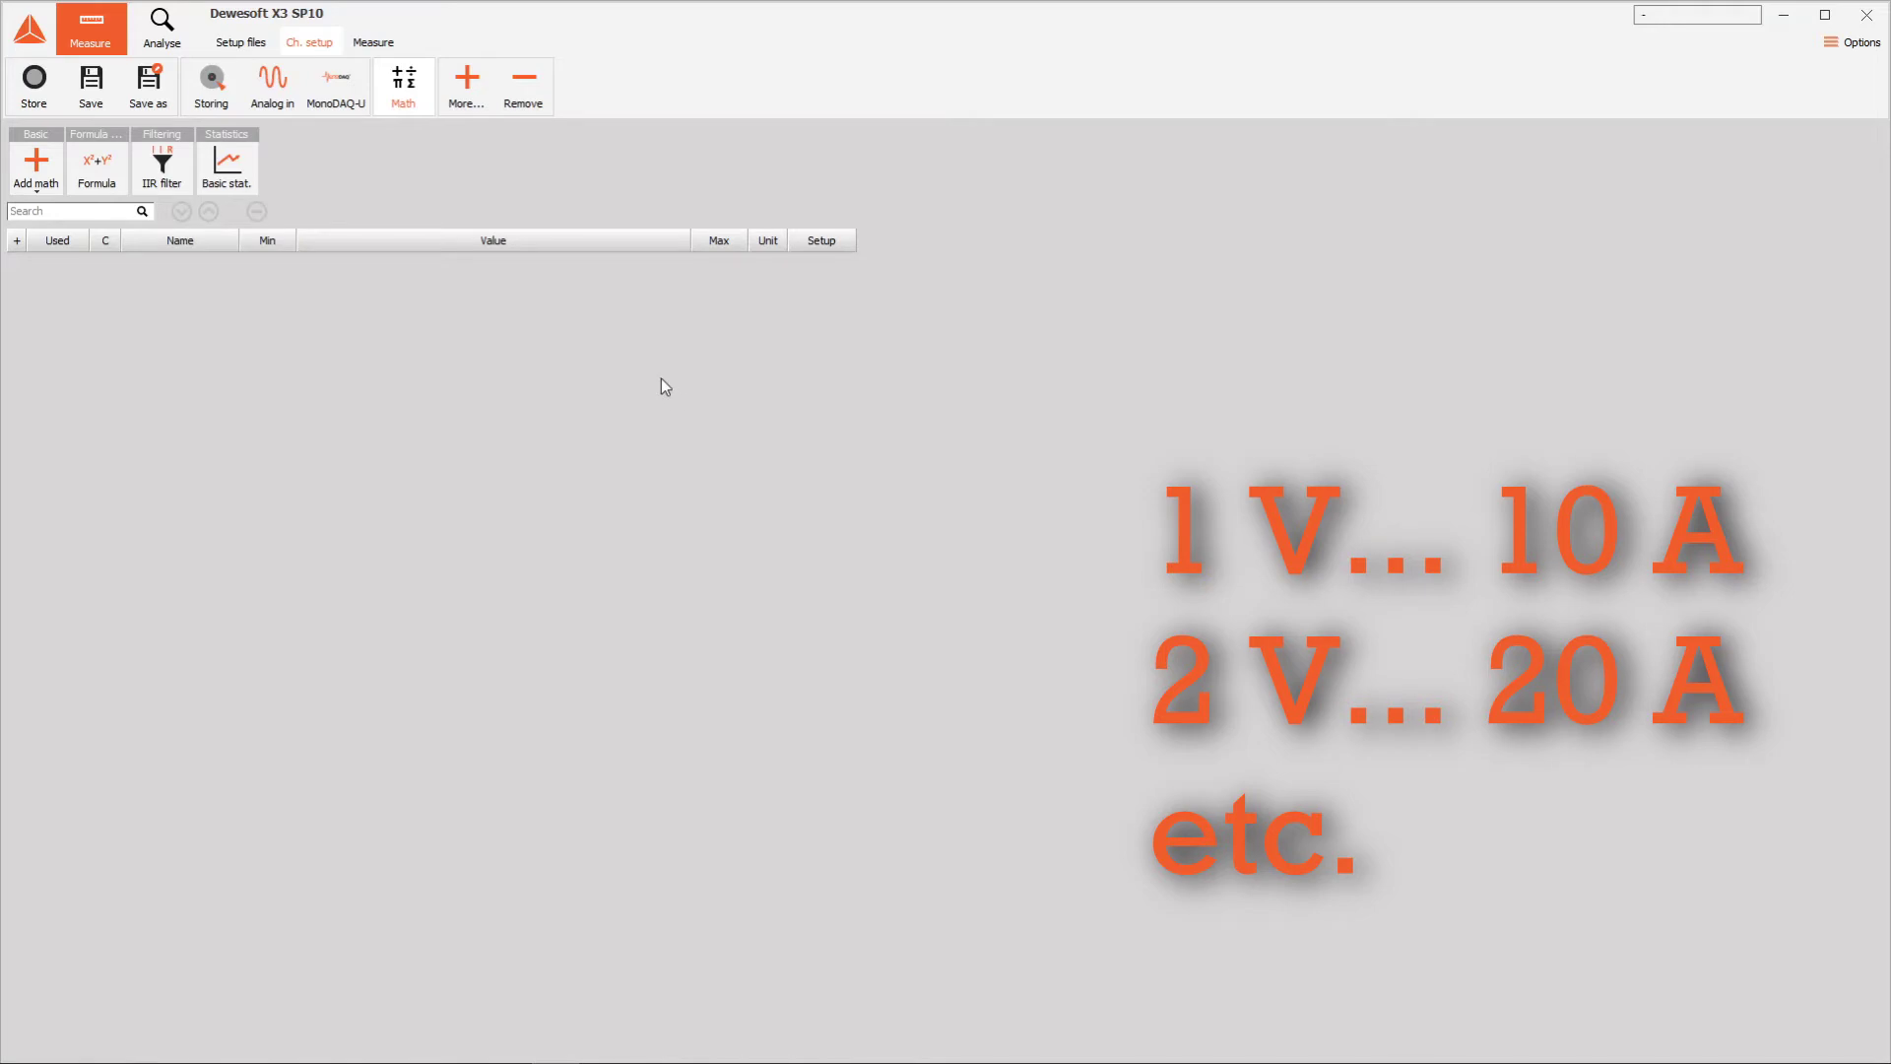
{"action": "left_click", "coordinate": [99, 175]}
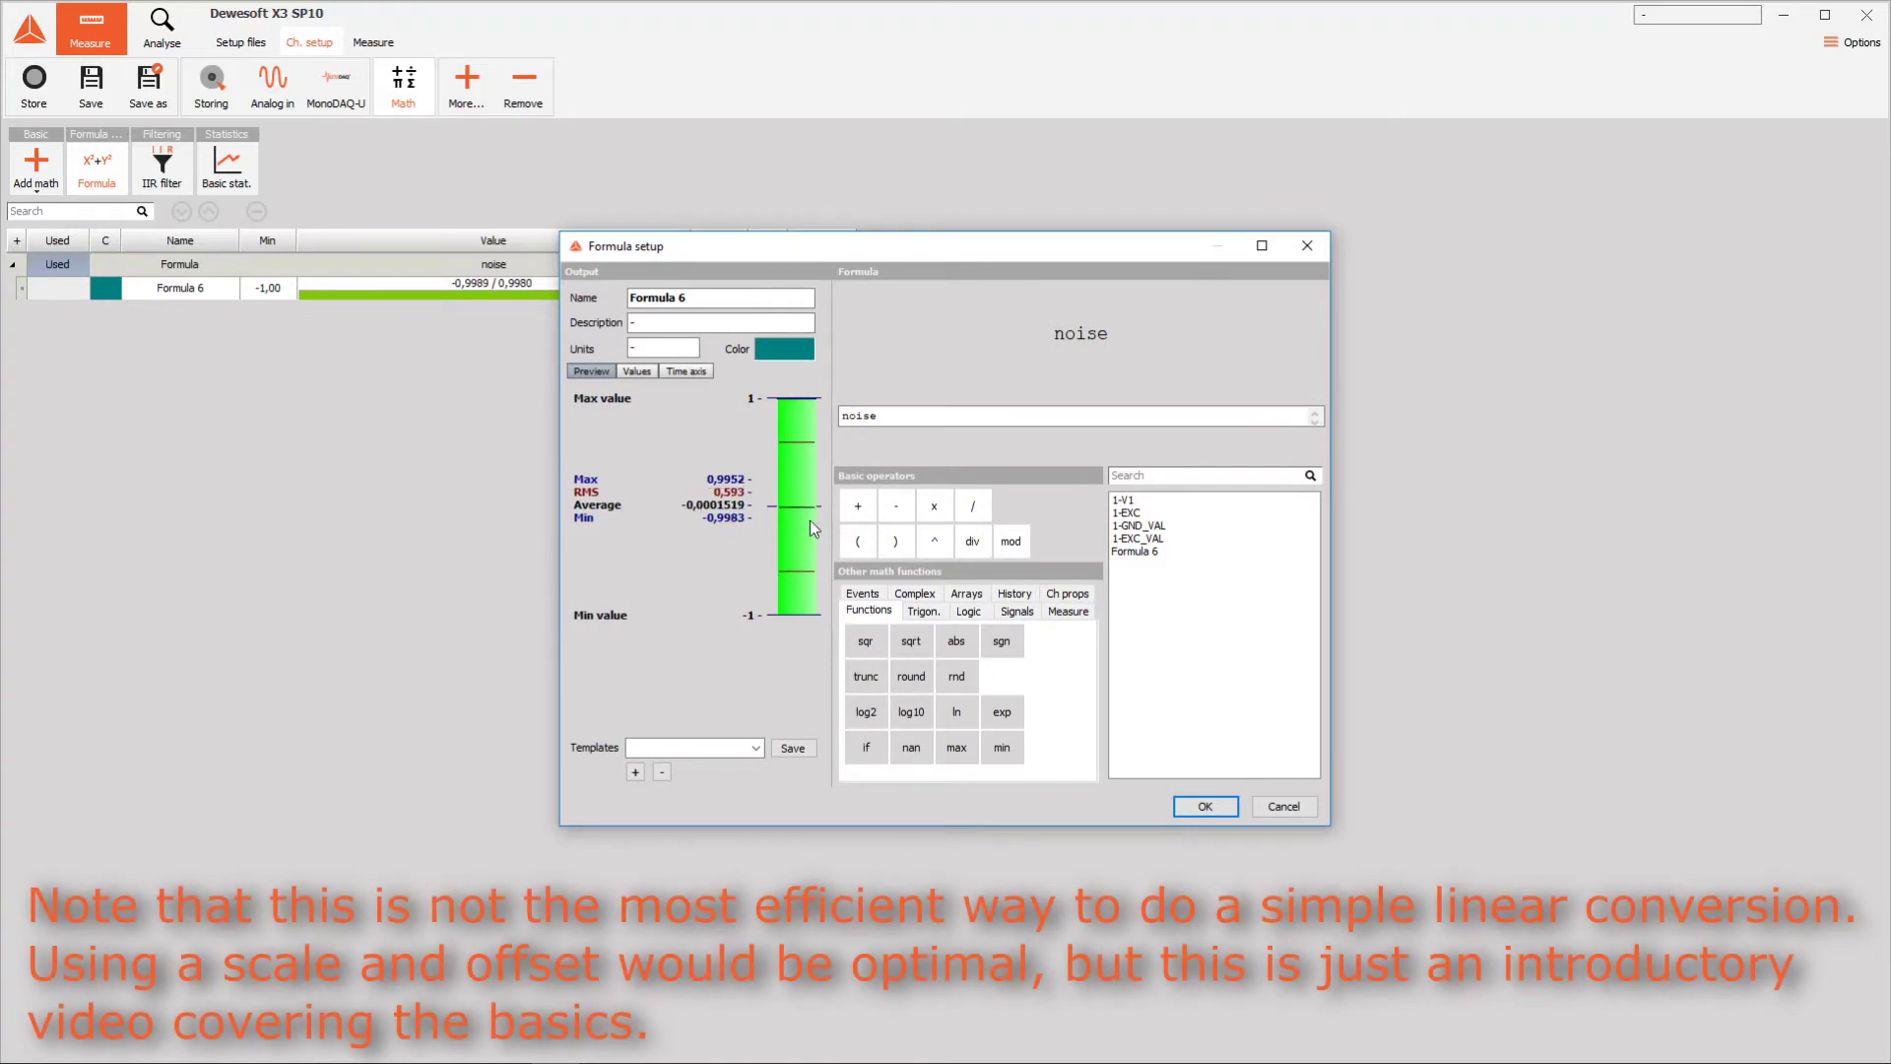
{"action": "triple_click", "coordinate": [689, 298]}
{"action": "type", "text": "Current"}
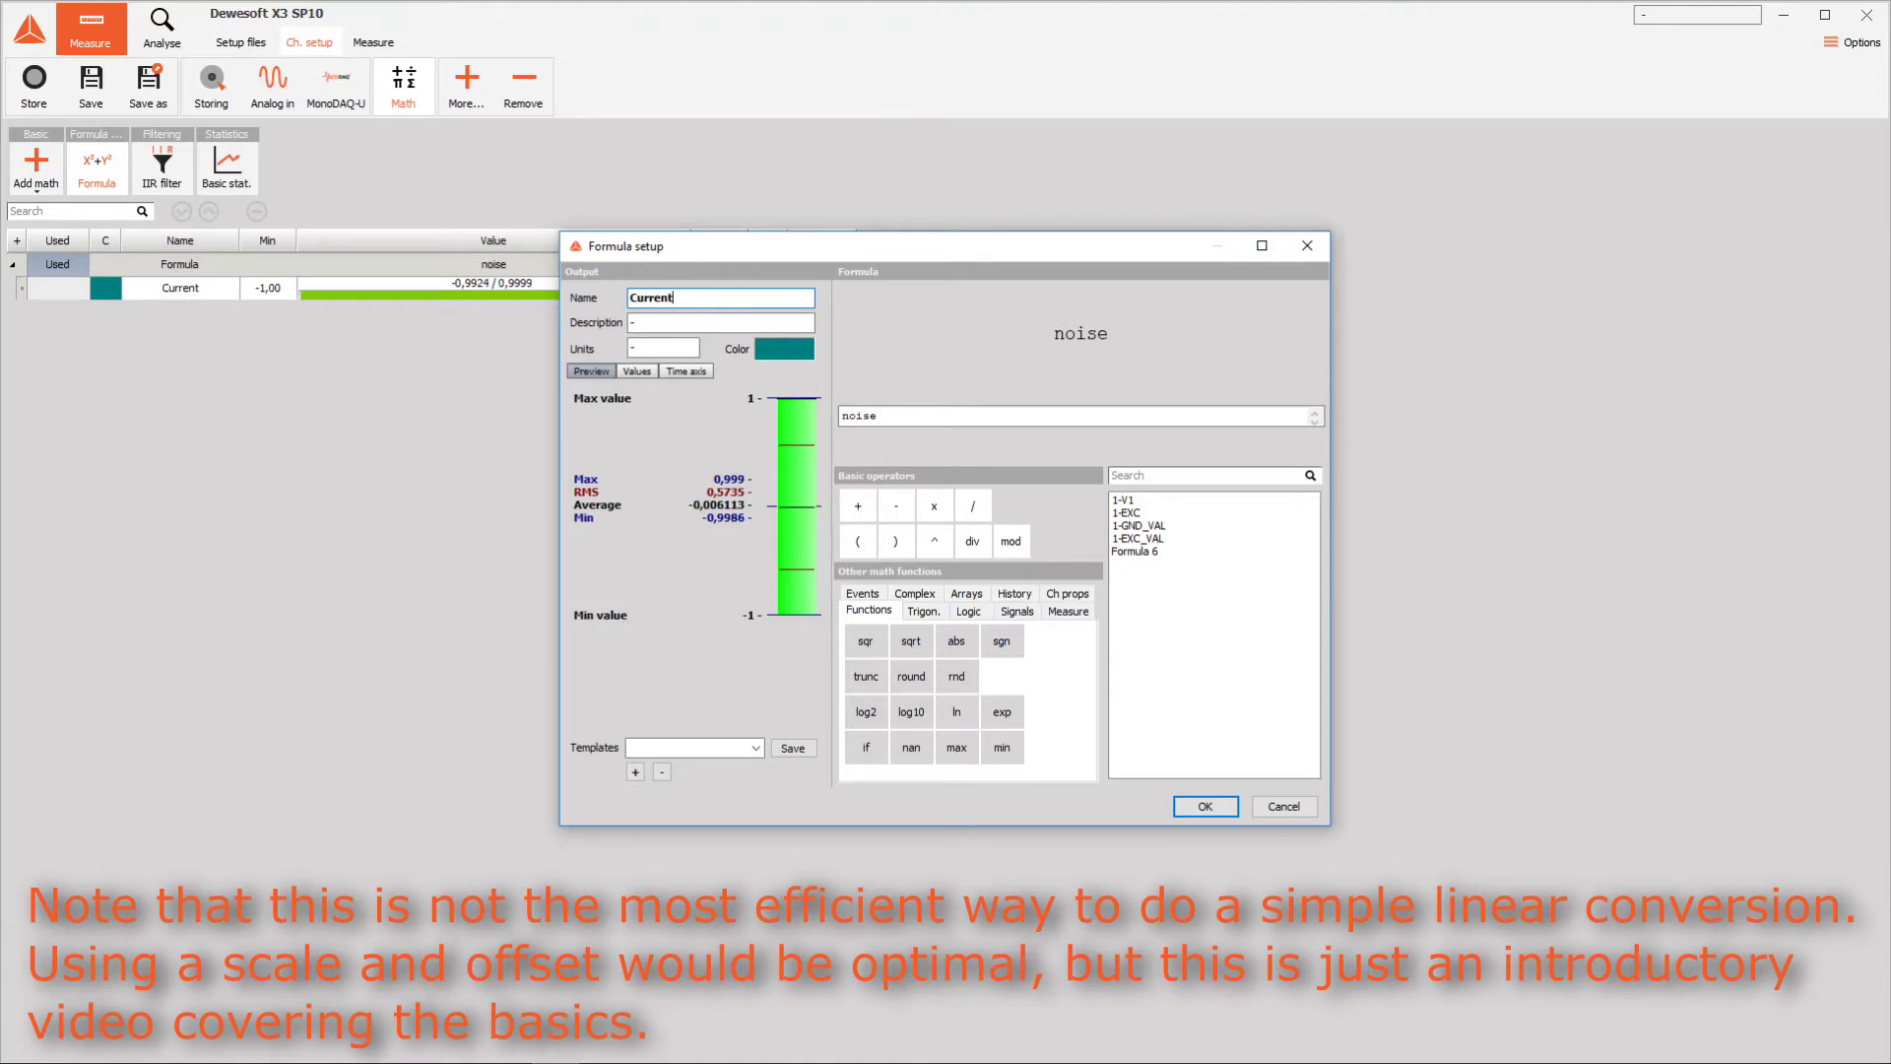
{"action": "key", "text": "Tab"}
{"action": "key", "text": "Tab"}
{"action": "type", "text": "A"}
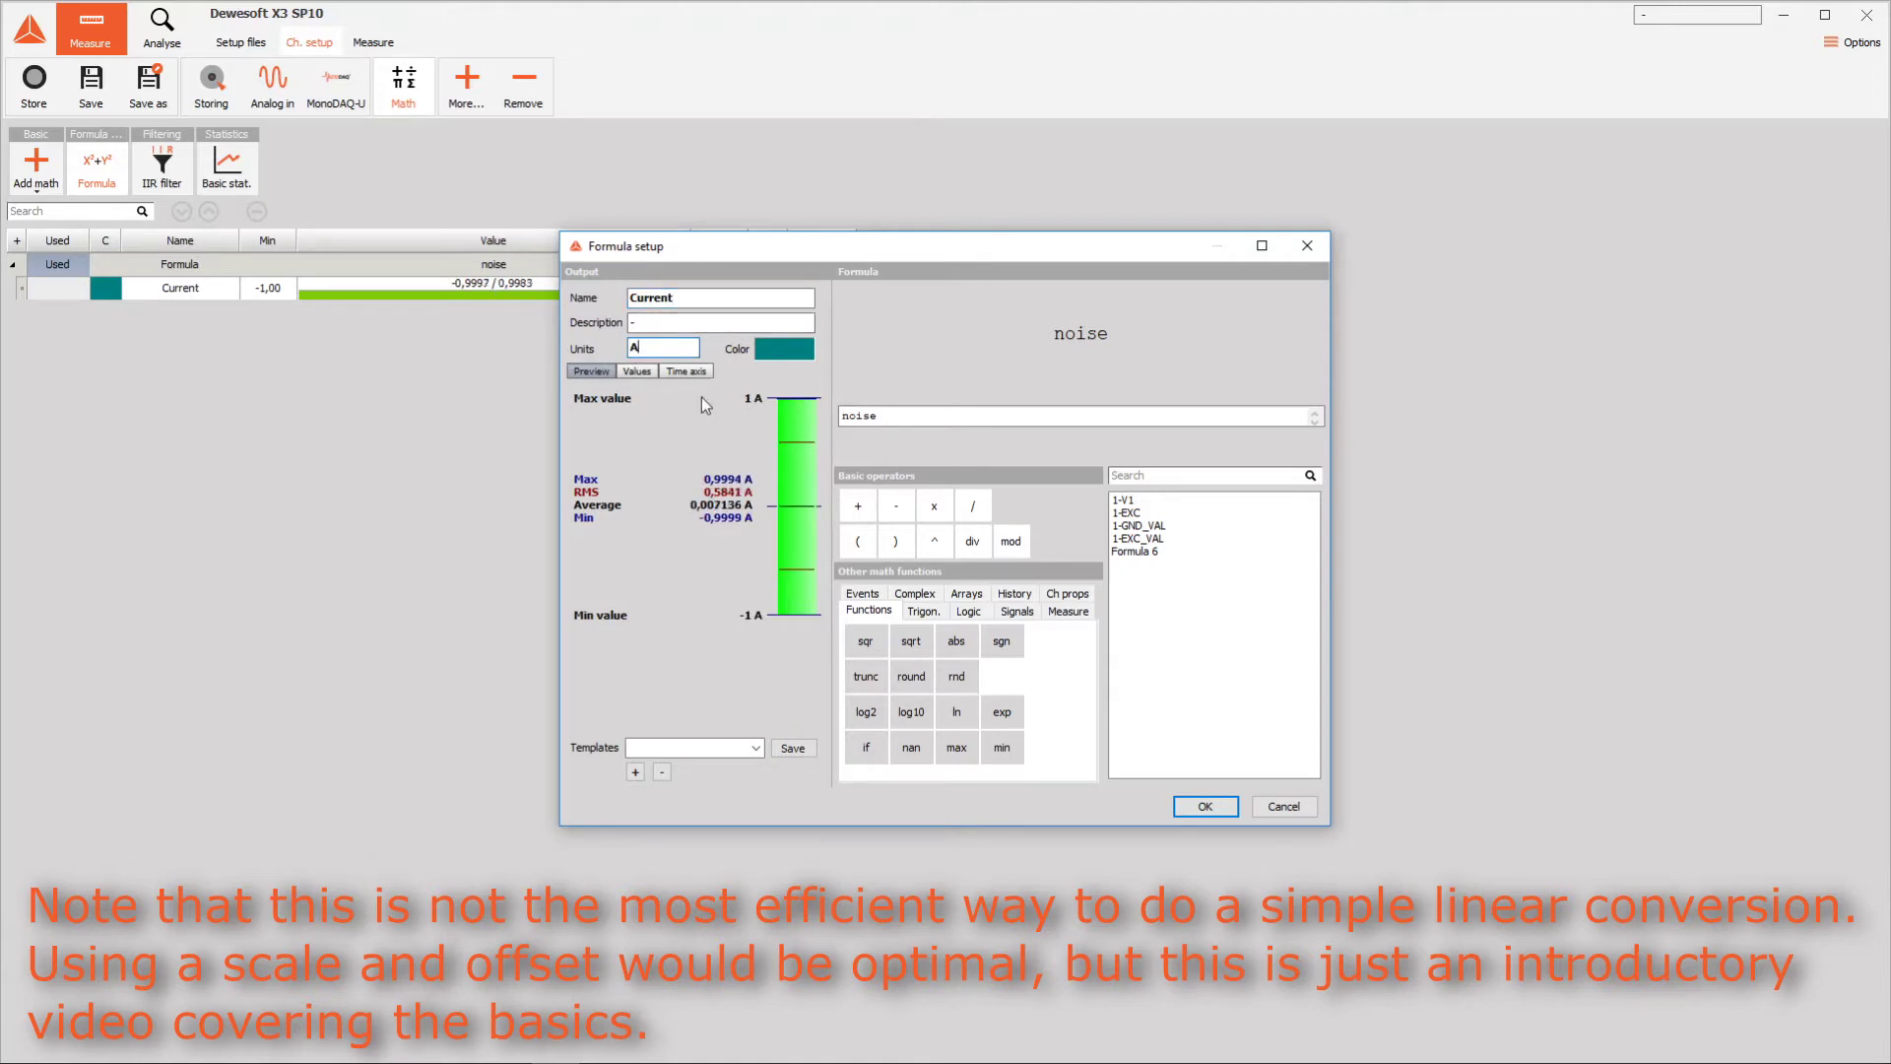
{"action": "key", "text": "Tab"}
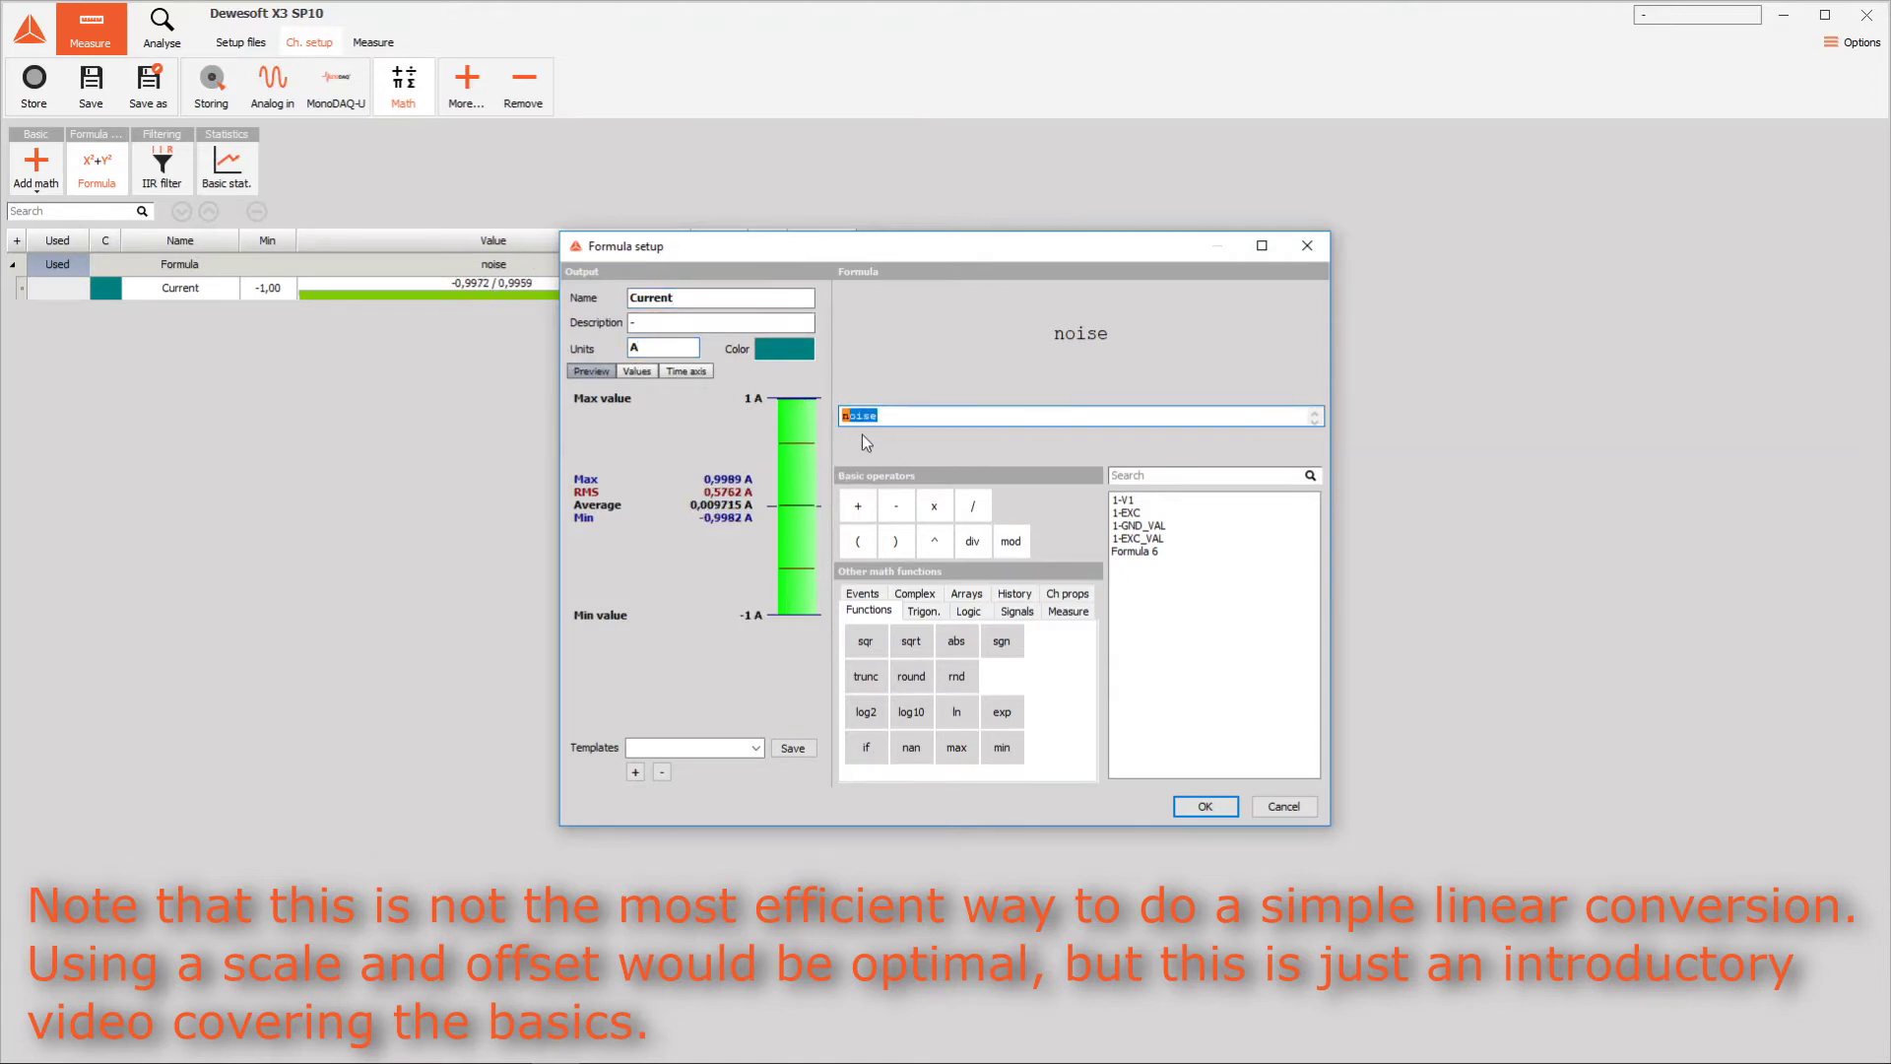
Define the Current formula as channel 1-V1 multiplied by 10 and accept the setup.
{"action": "double_click", "coordinate": [1128, 500]}
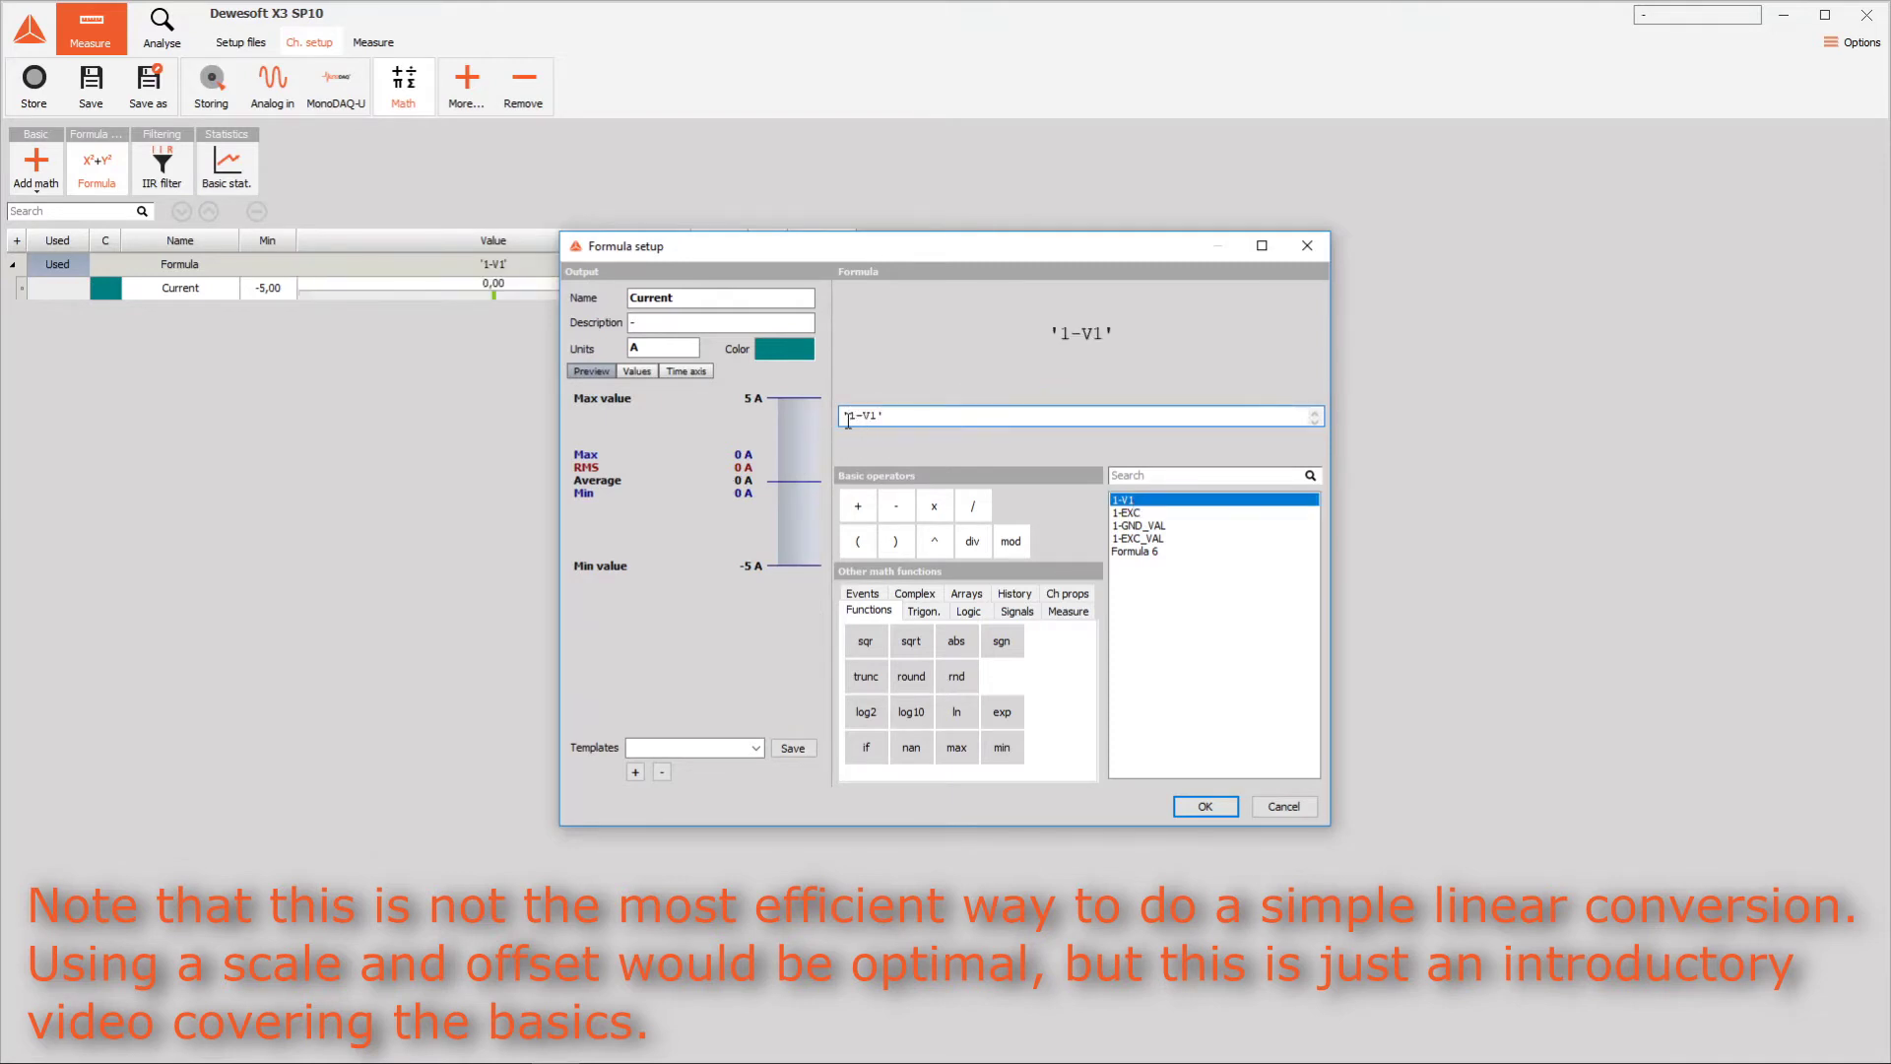
{"action": "left_click", "coordinate": [933, 506]}
{"action": "type", "text": "10"}
{"action": "left_click", "coordinate": [1206, 807]}
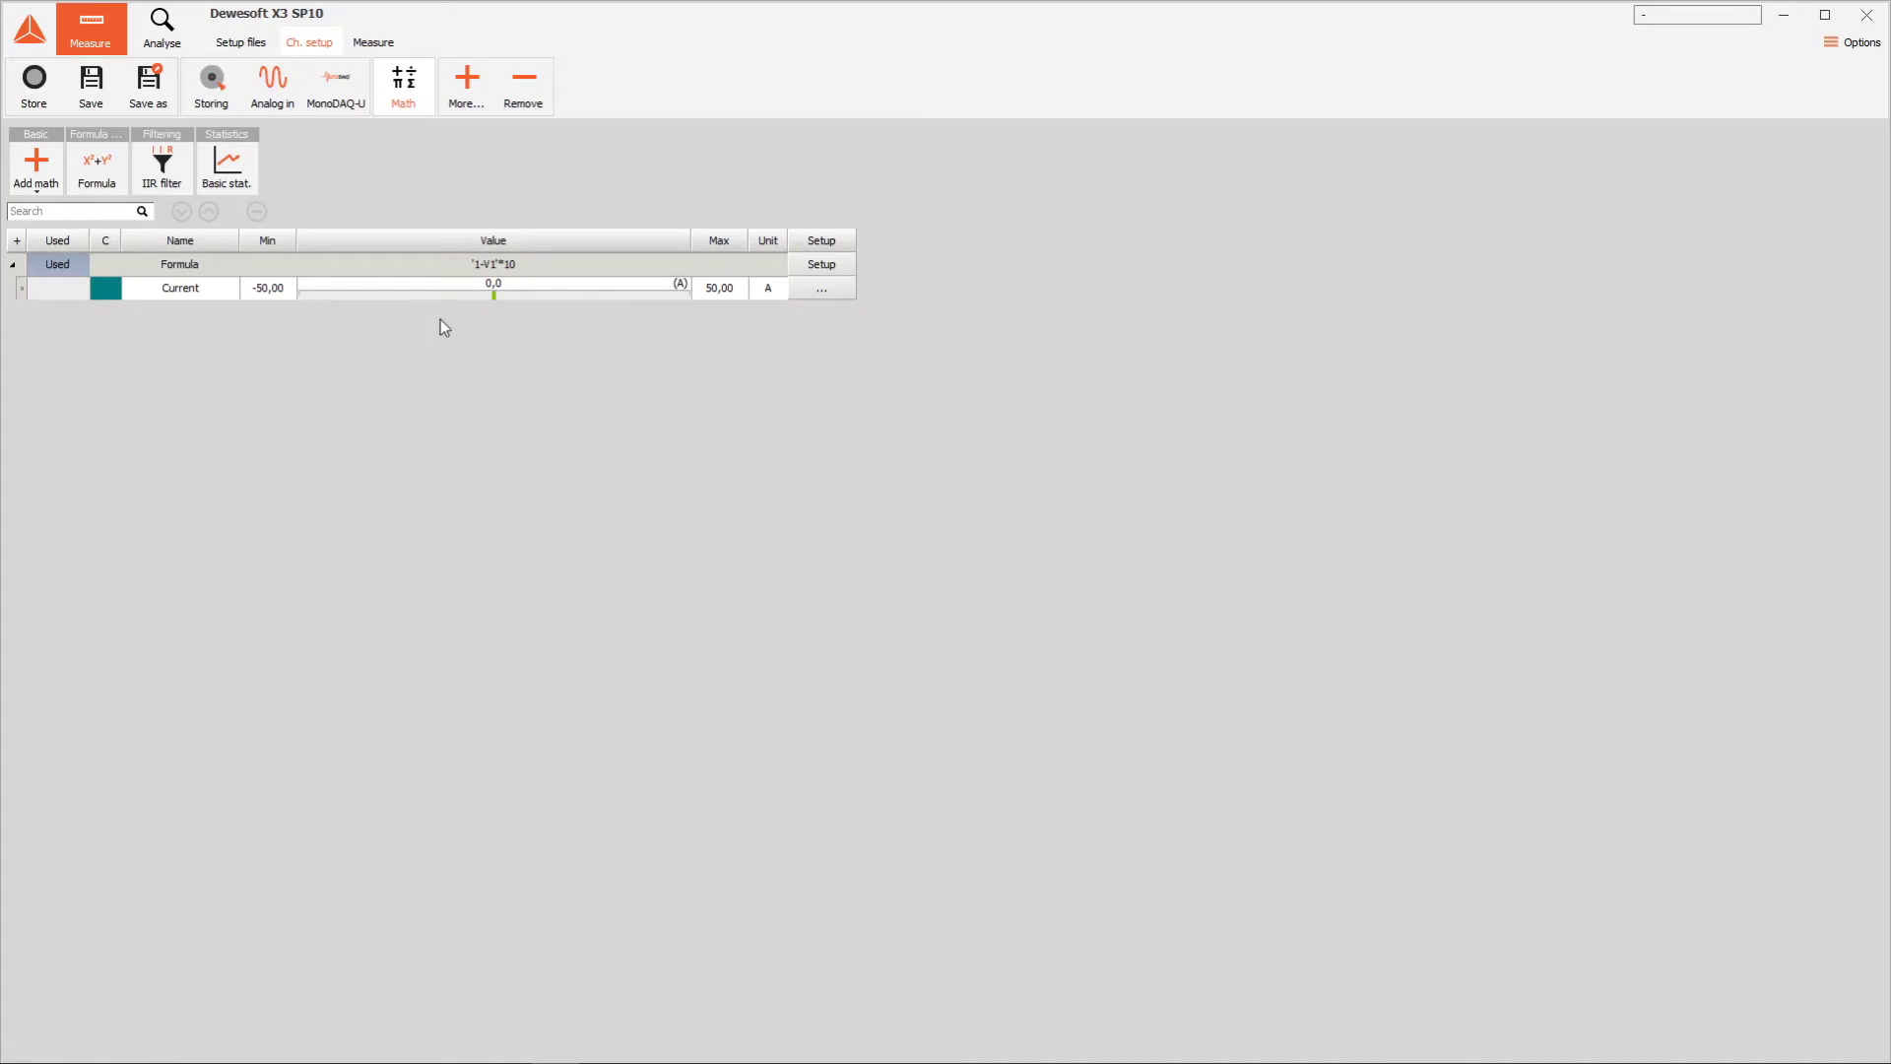
Add a time integration, derivation math channel with the Integration operation and without filtering of low frequencies and DC.
{"action": "left_click", "coordinate": [36, 166]}
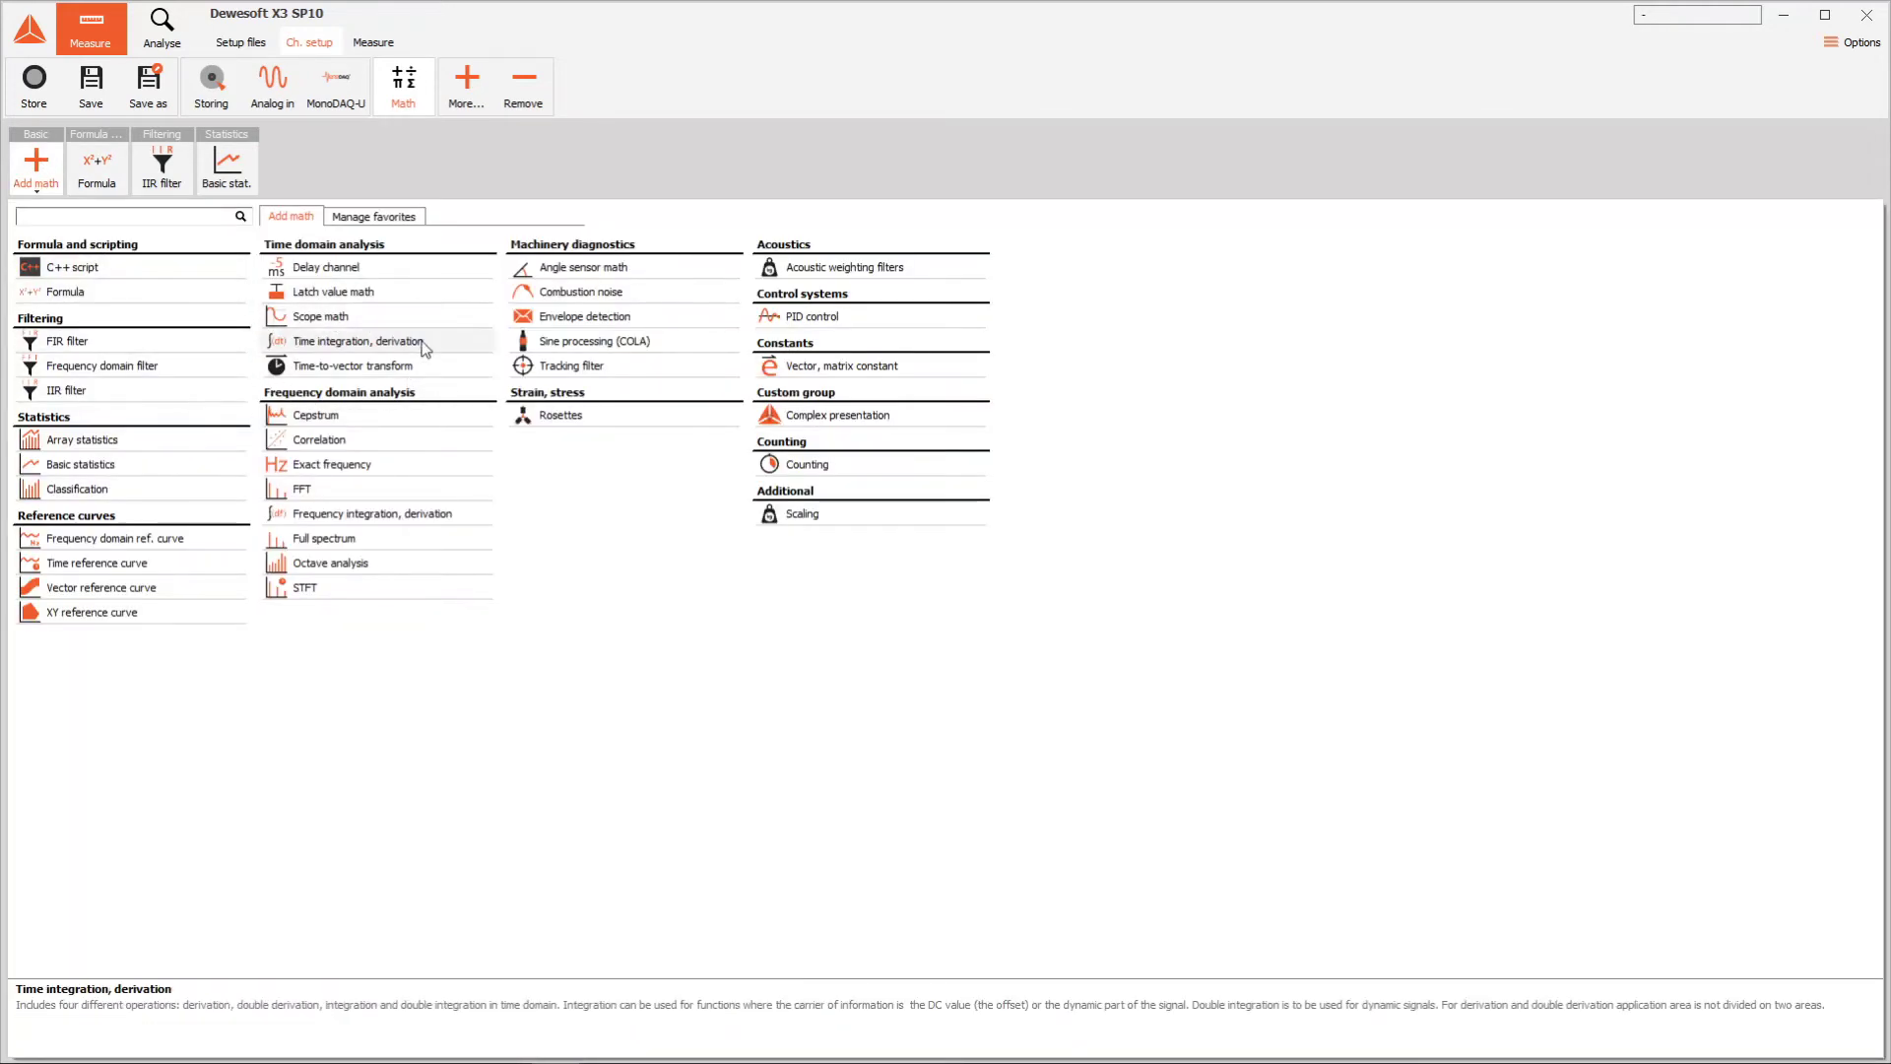
{"action": "left_click", "coordinate": [455, 164]}
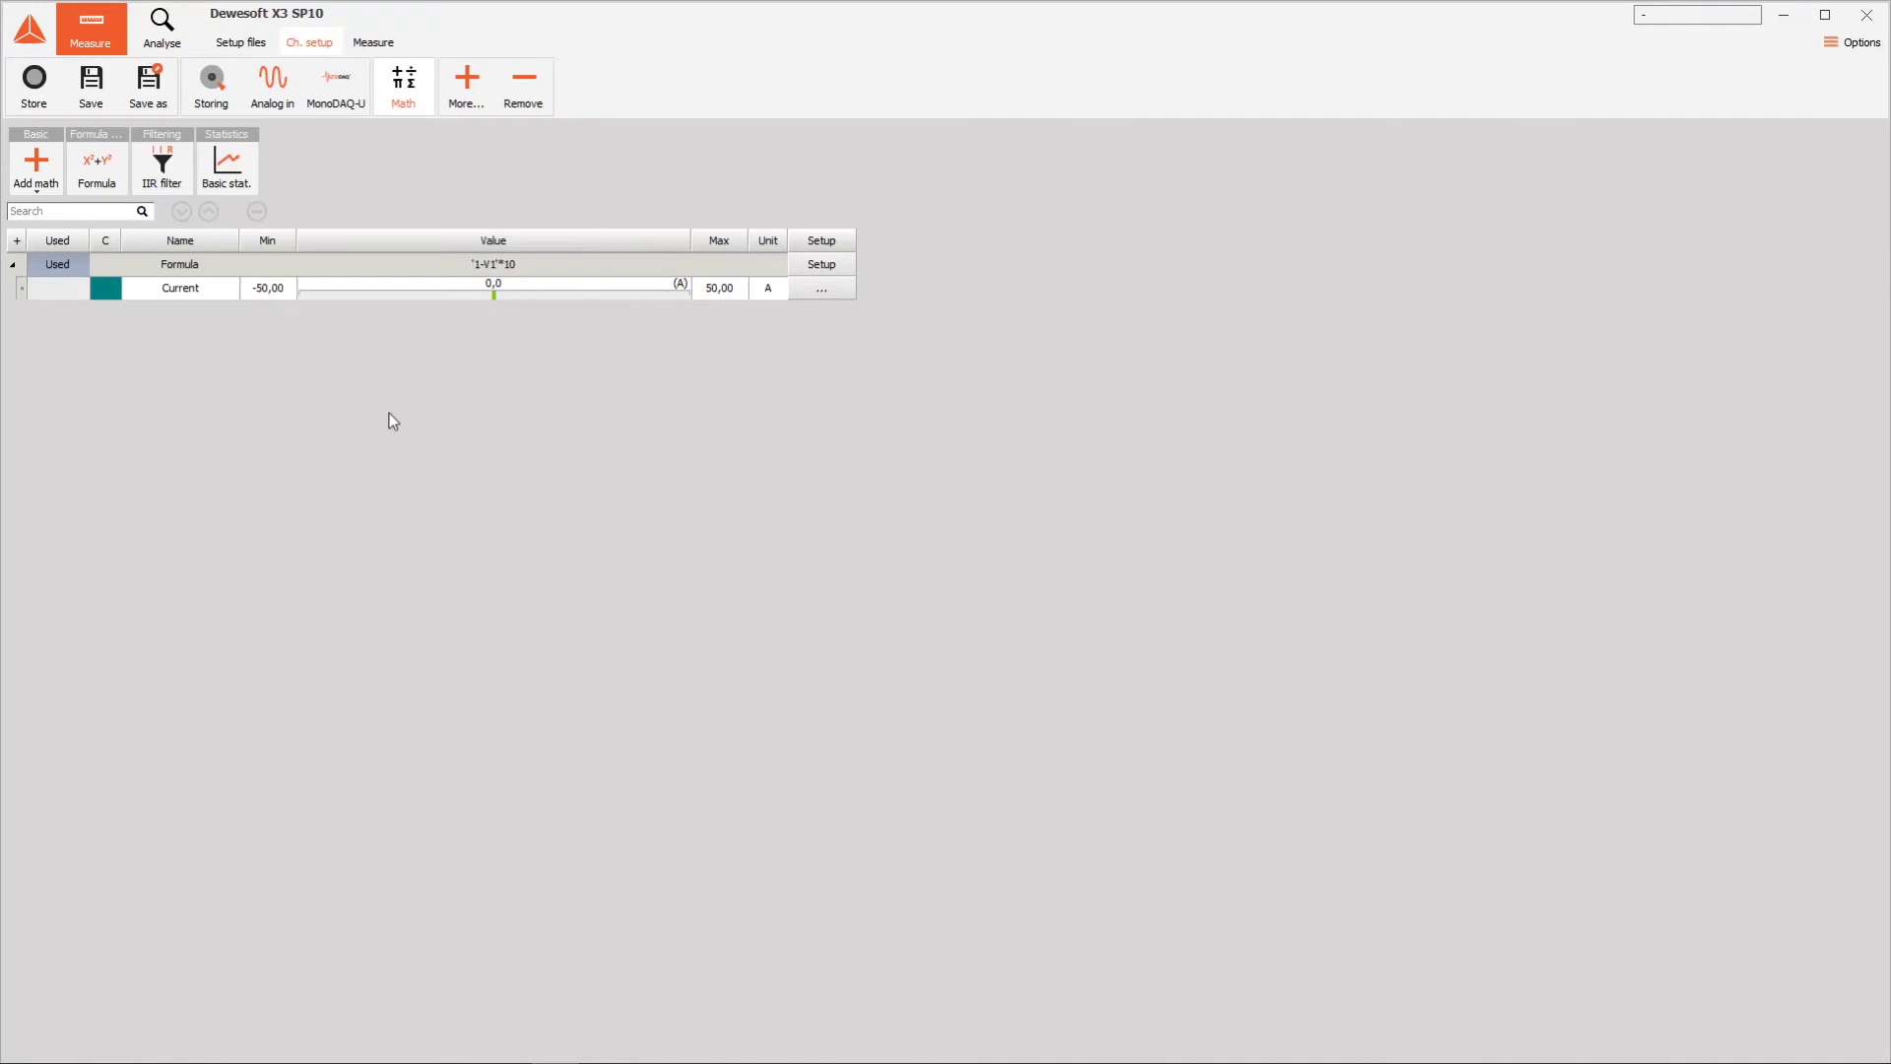
{"action": "left_click", "coordinate": [36, 166]}
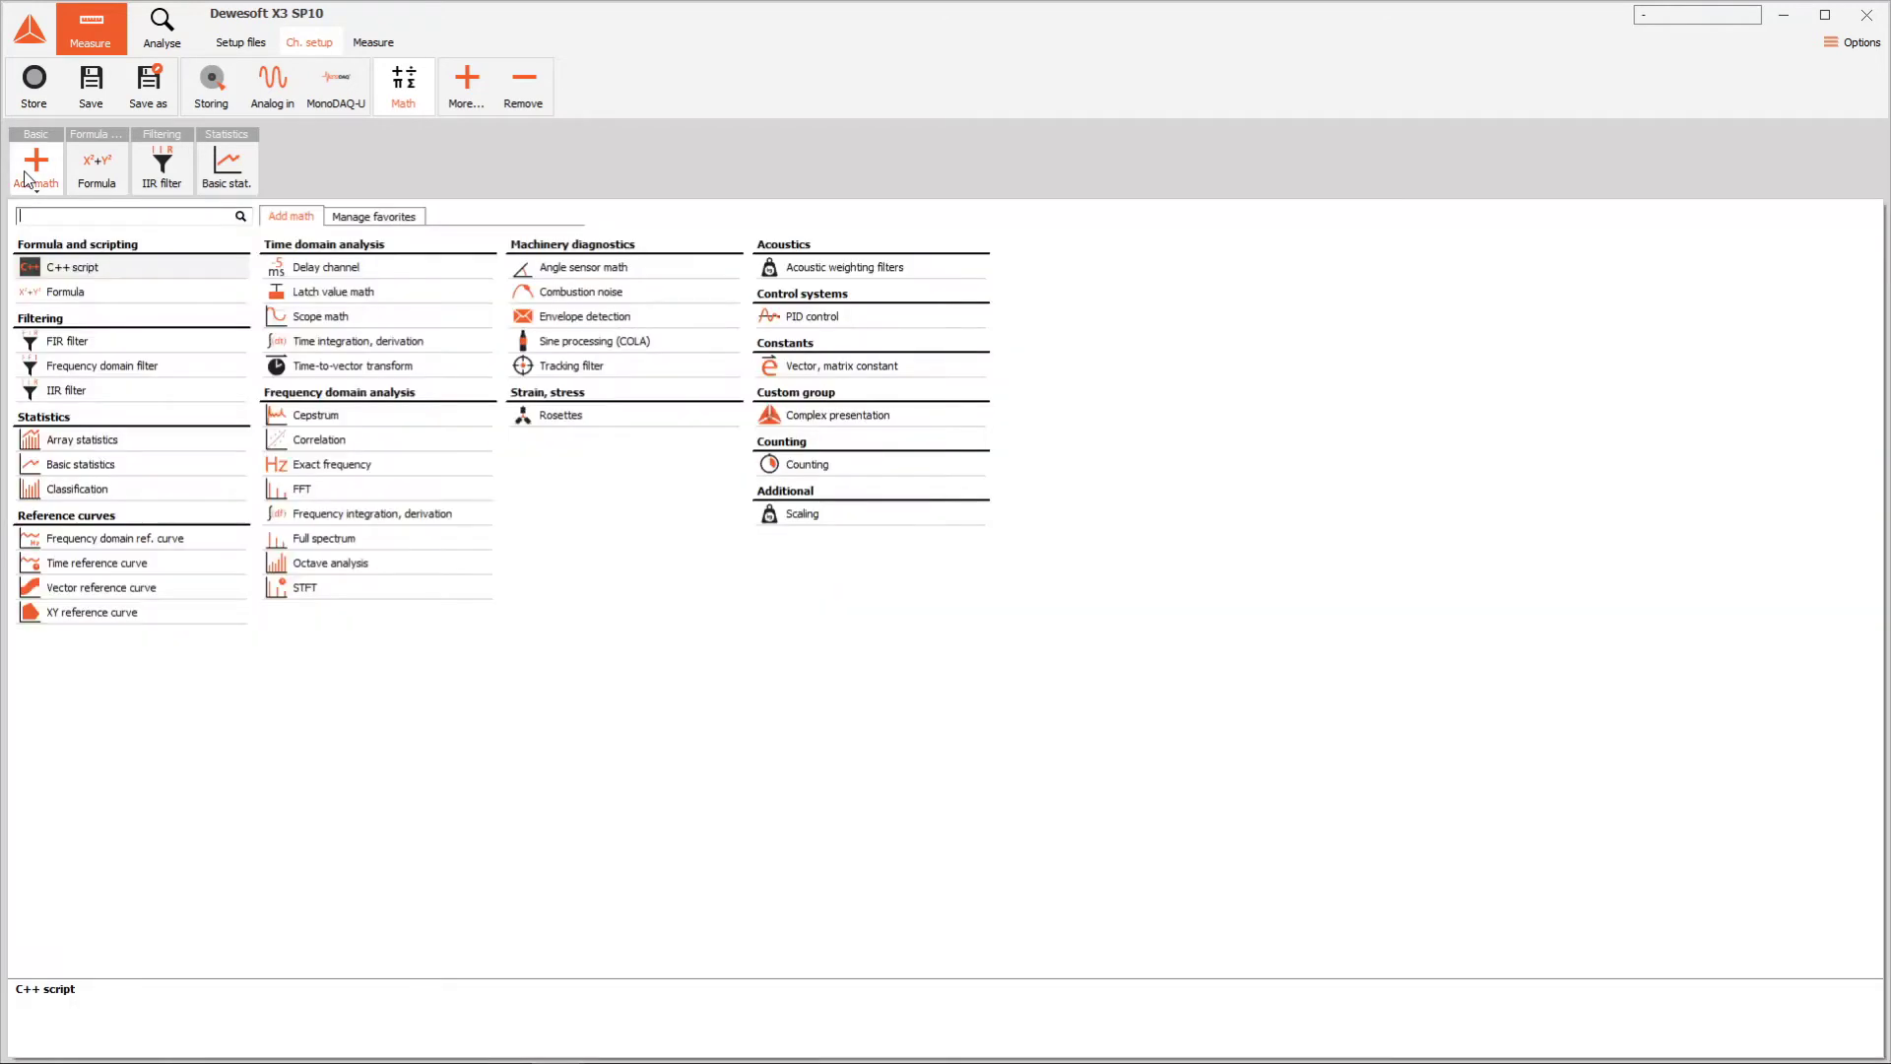
{"action": "left_click", "coordinate": [348, 340]}
{"action": "left_click", "coordinate": [877, 316]}
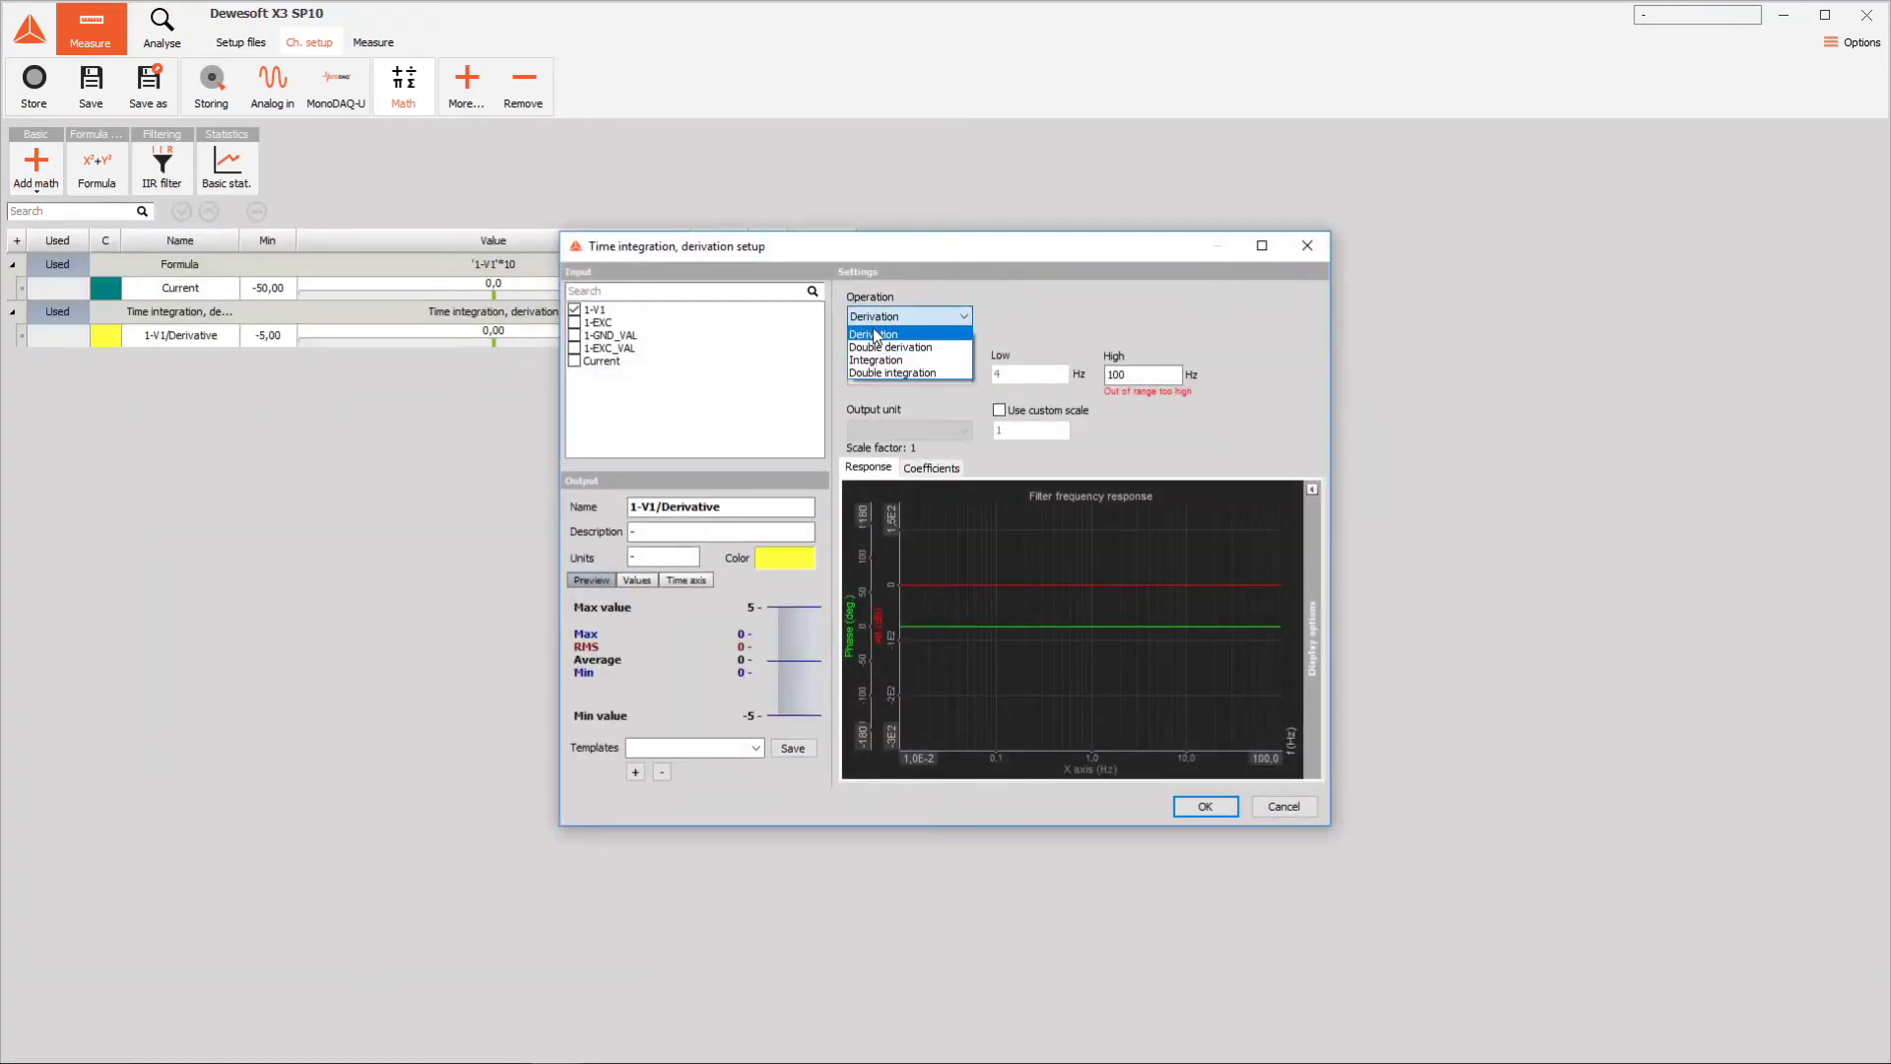
{"action": "left_click", "coordinate": [875, 359]}
{"action": "left_click", "coordinate": [854, 336]}
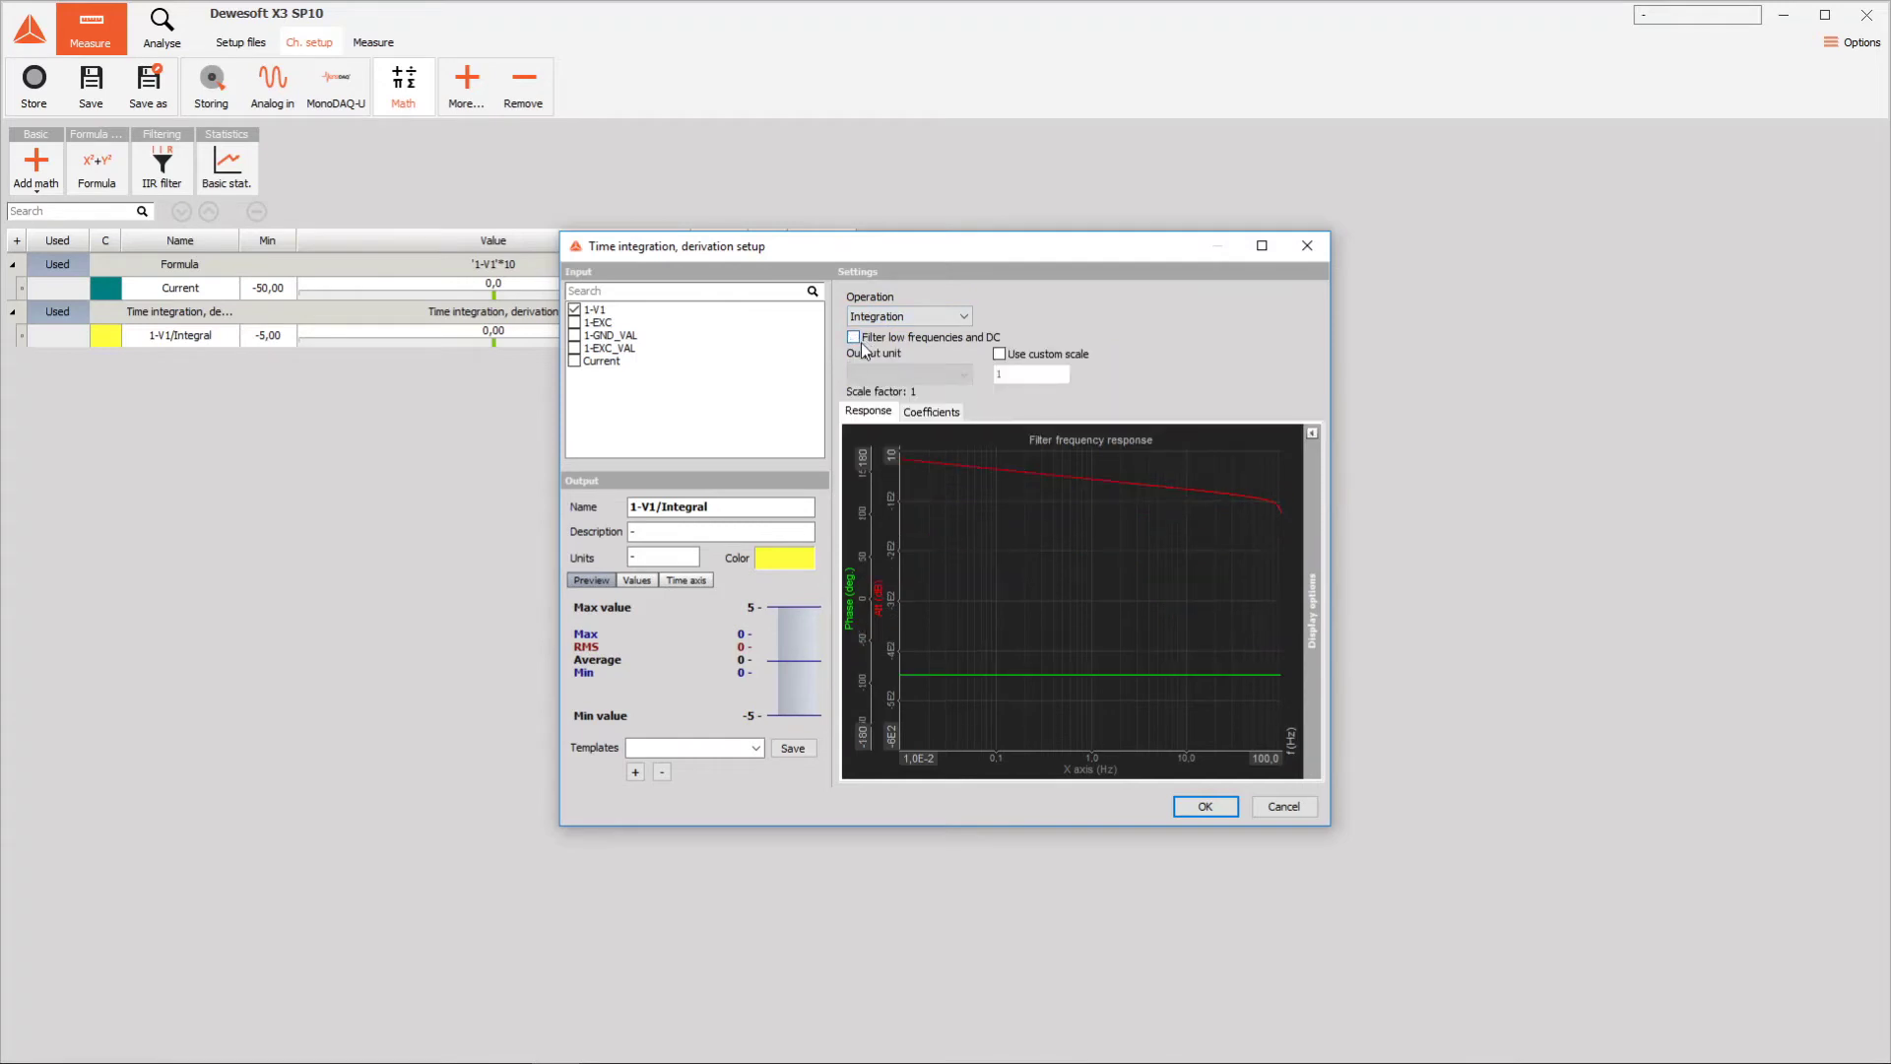
Replace 1-V1 with Current as the integration's input channel and accept the setup.
{"action": "left_click", "coordinate": [574, 311]}
{"action": "left_click", "coordinate": [574, 362]}
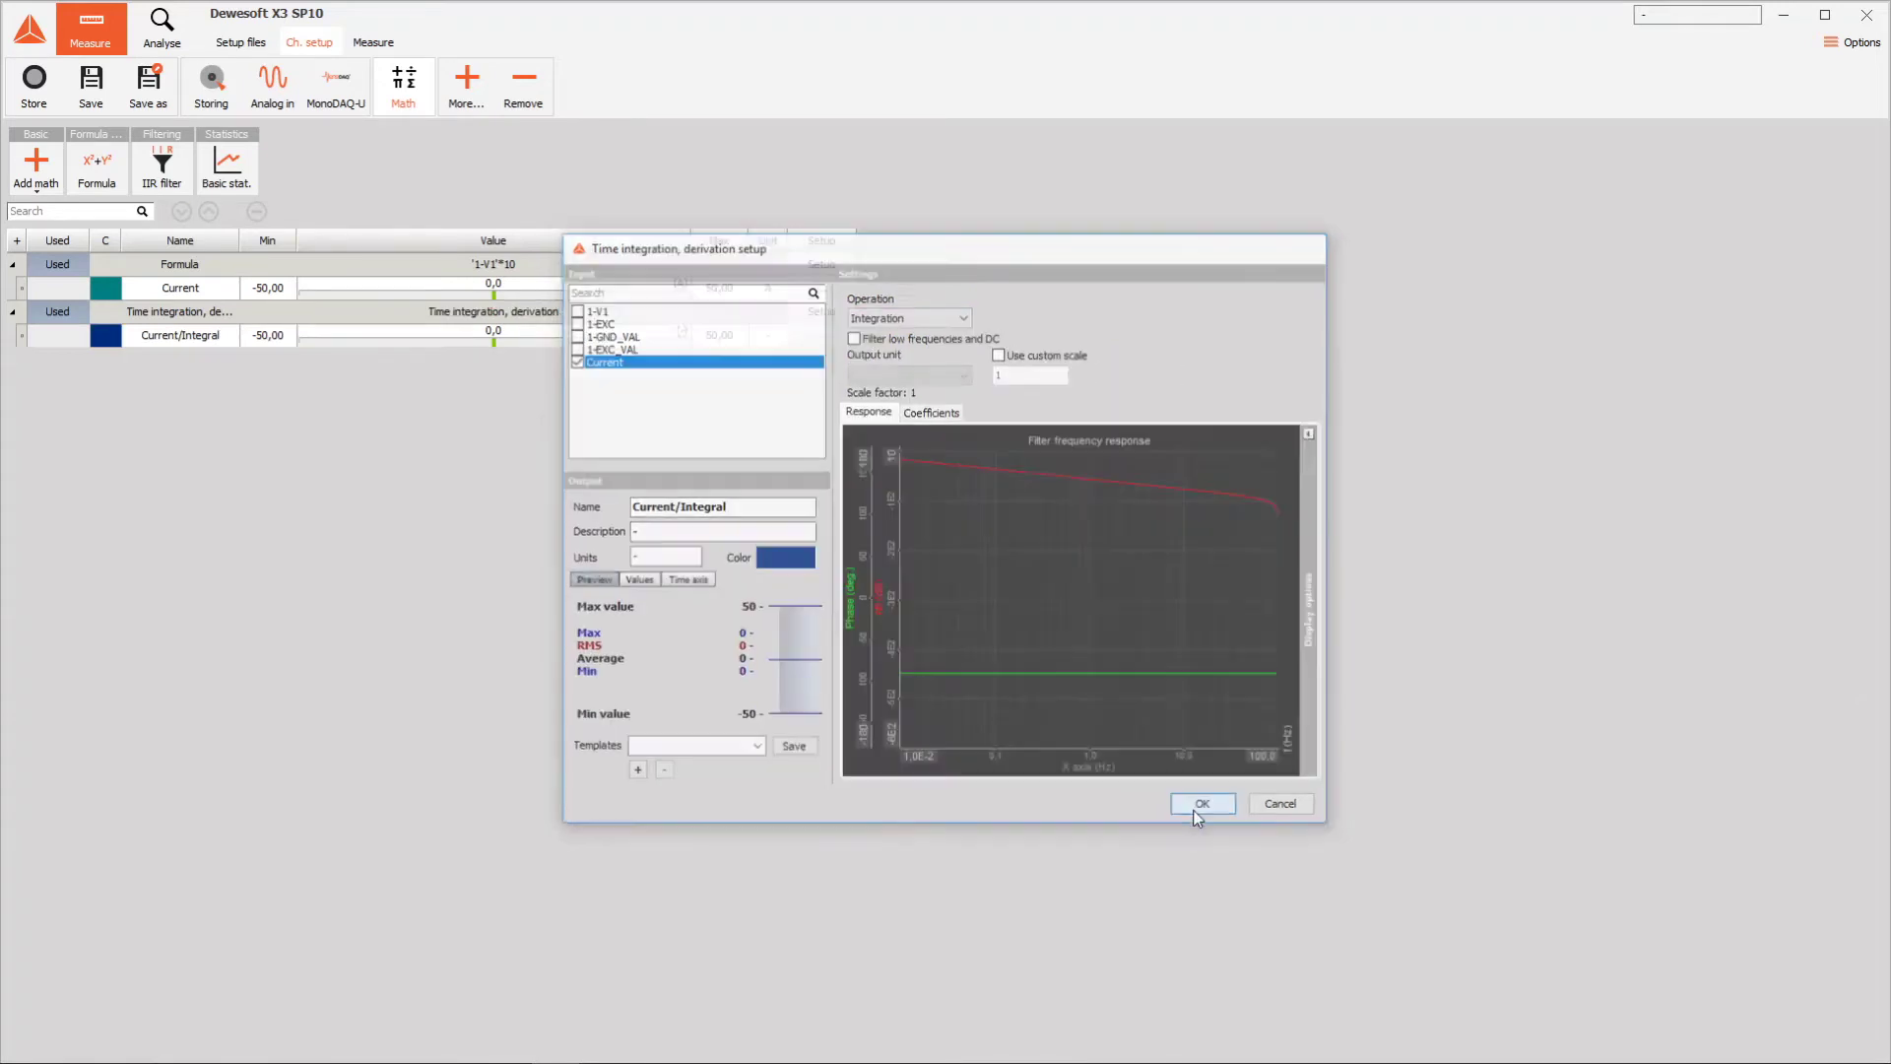
{"action": "left_click", "coordinate": [1196, 809]}
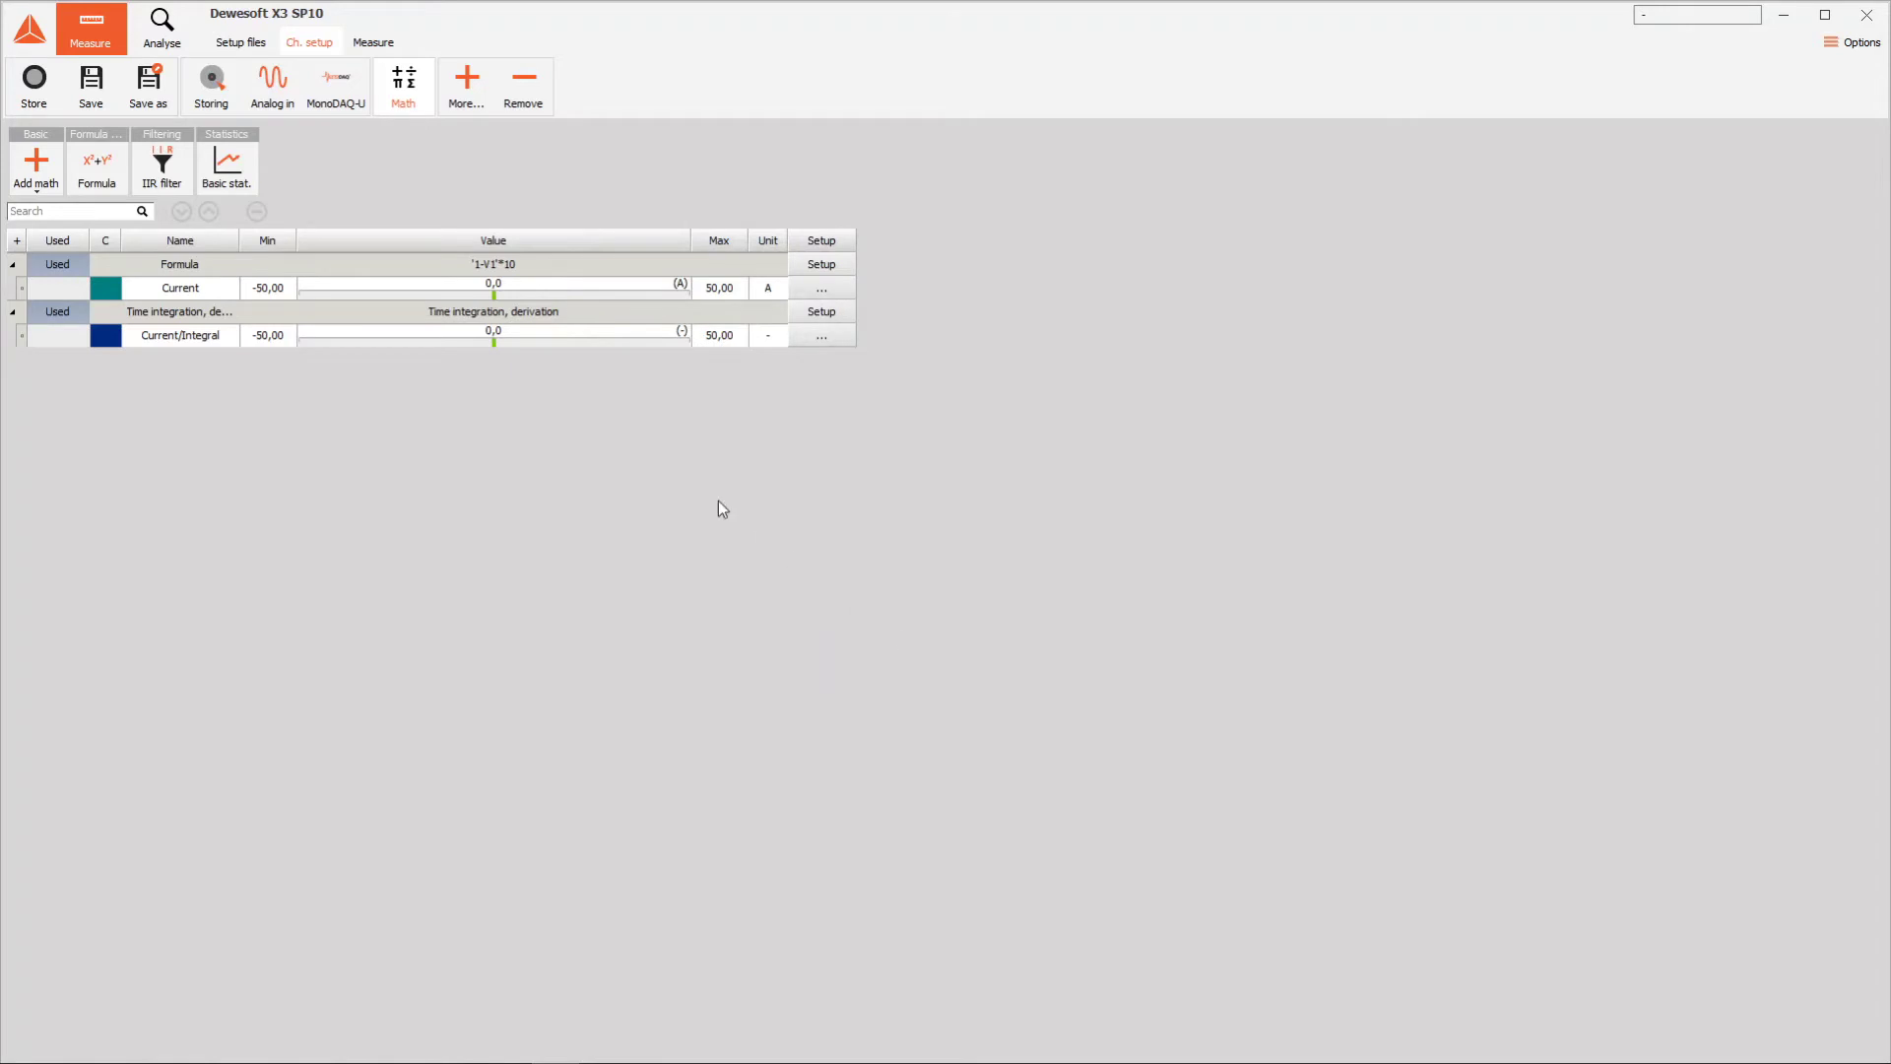
Set the integrated channel's unit to As and rename the channel Charge.
{"action": "left_click", "coordinate": [768, 336]}
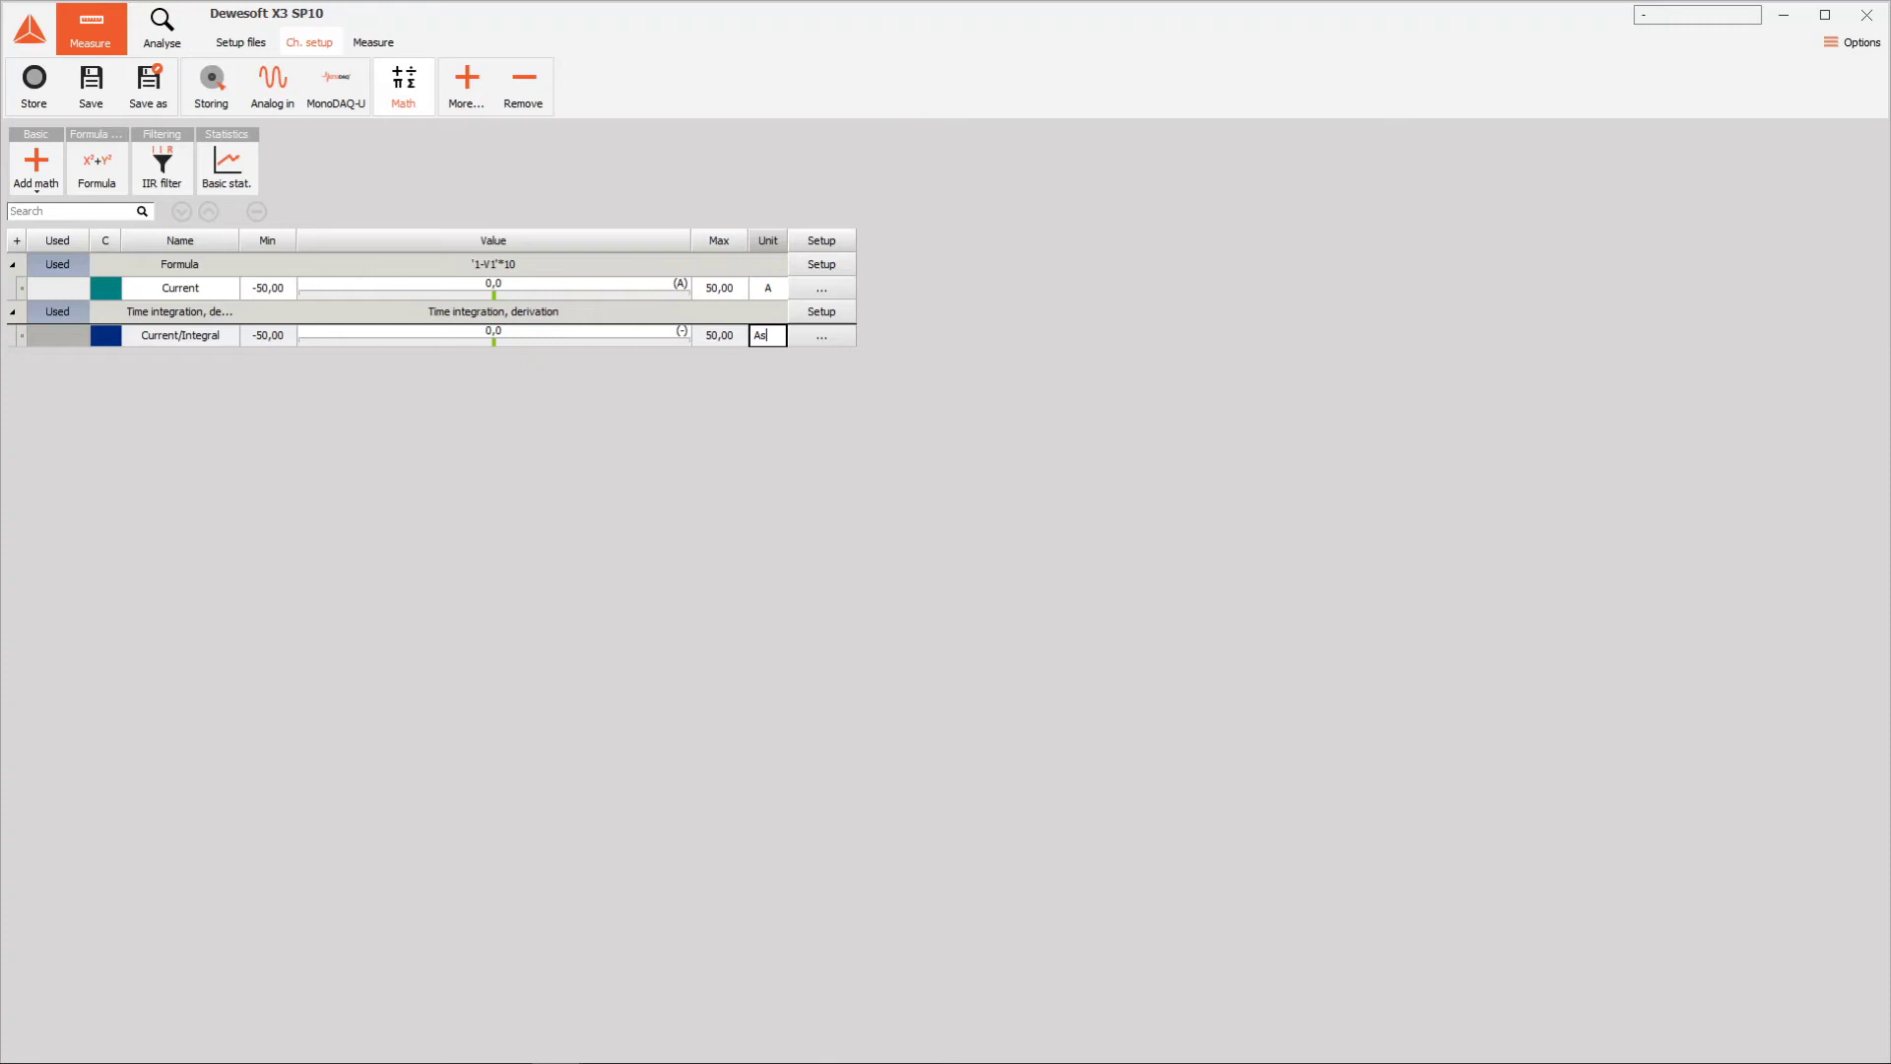
{"action": "left_click", "coordinate": [599, 519]}
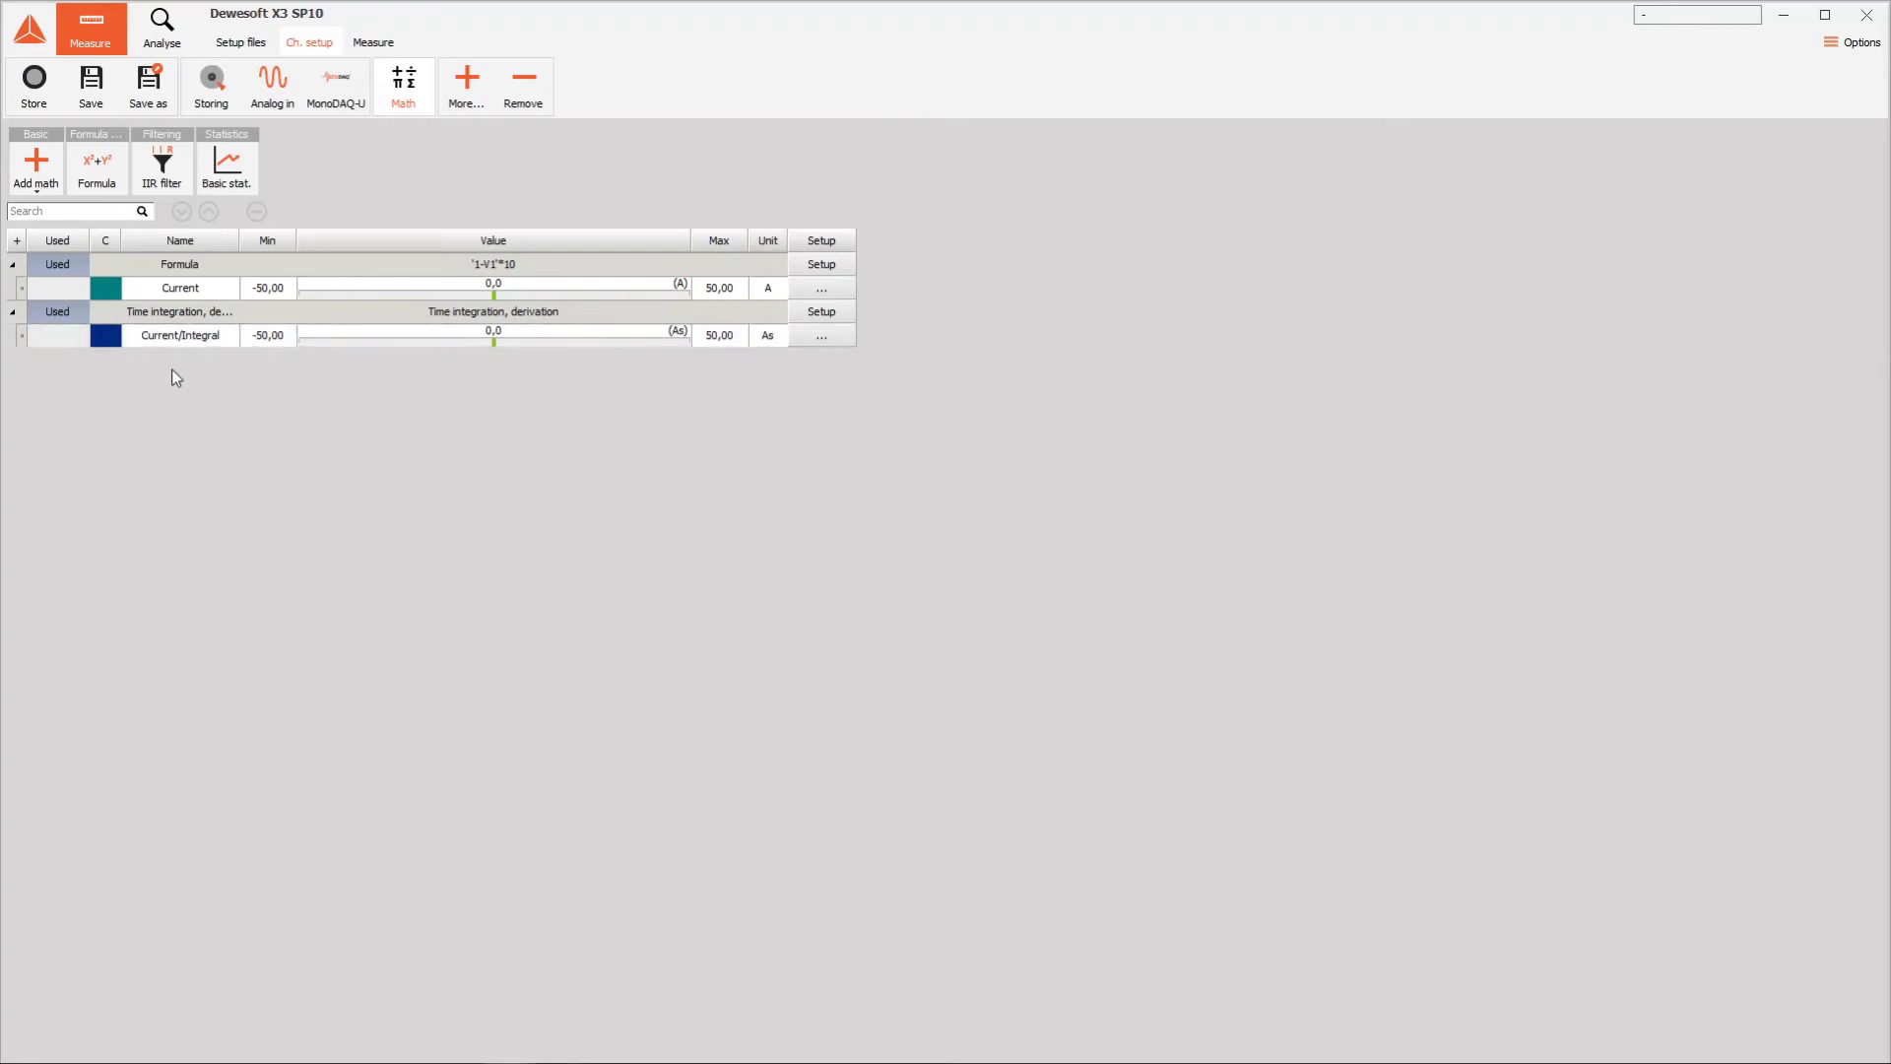
{"action": "left_click", "coordinate": [180, 335]}
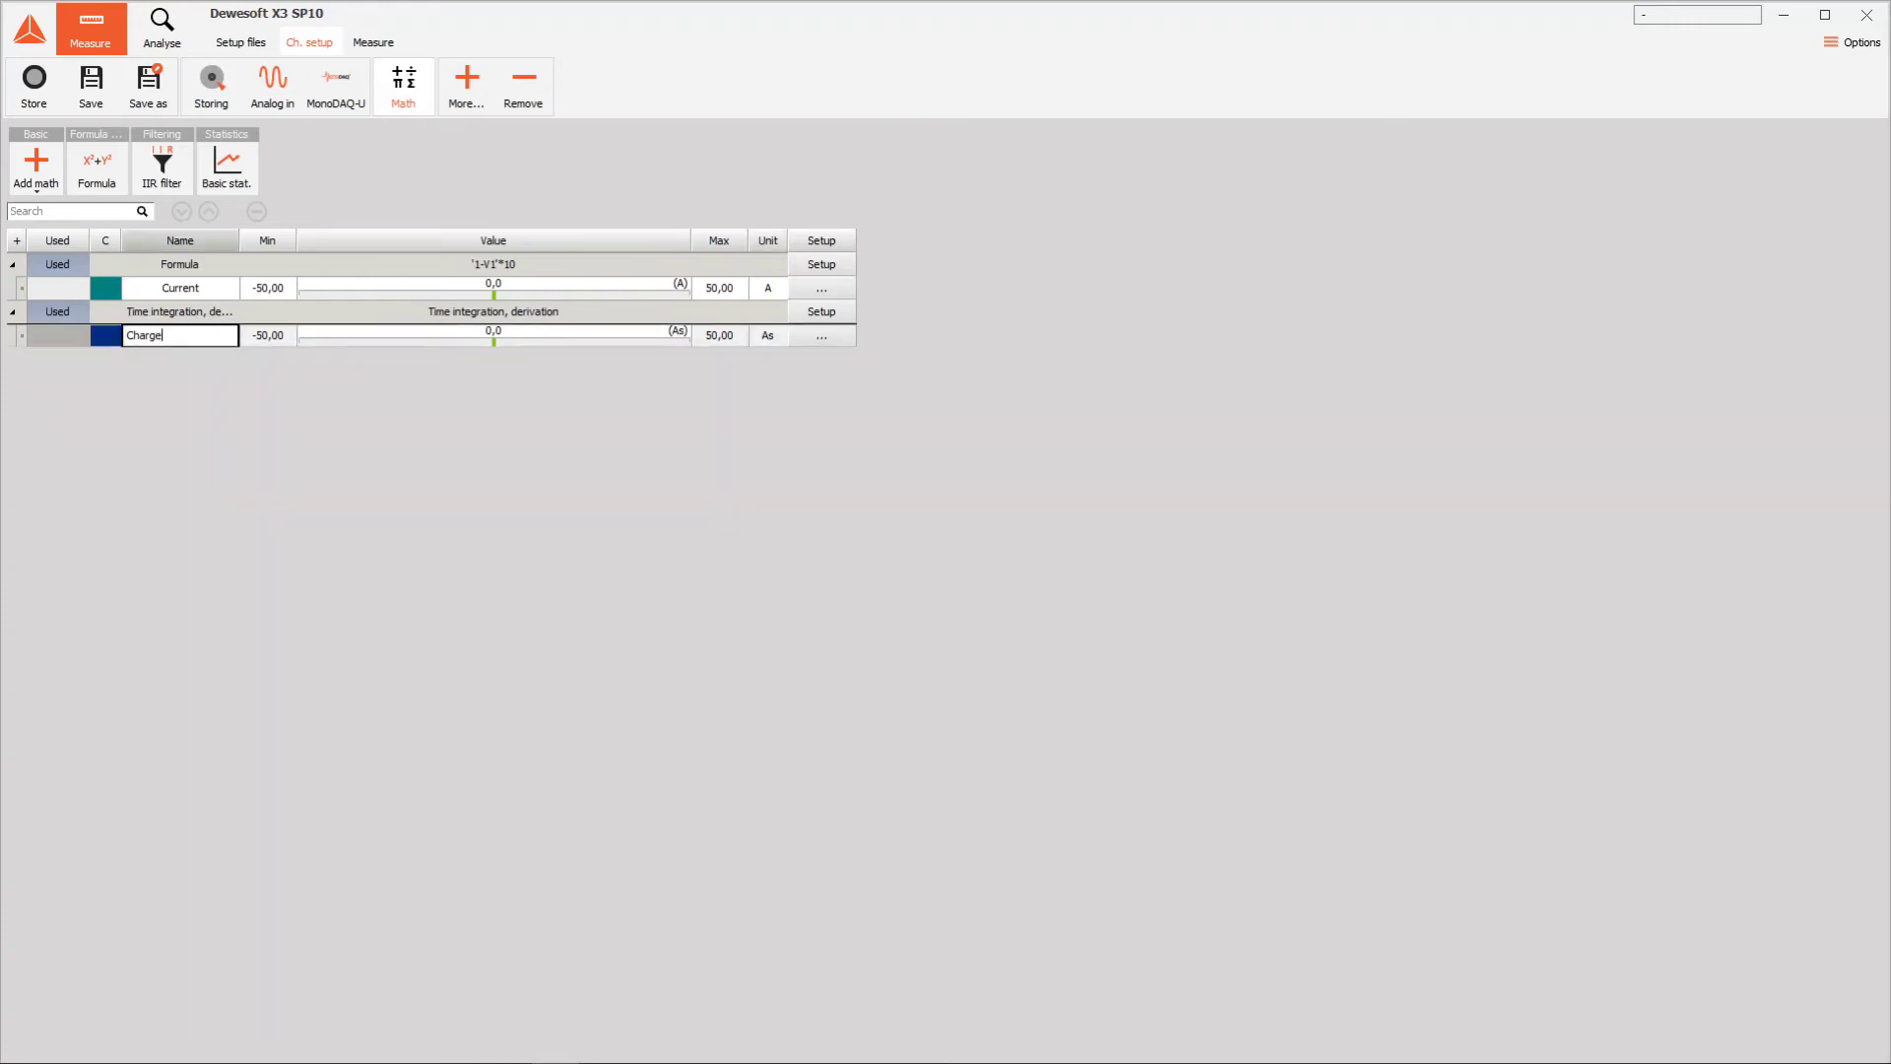
{"action": "left_click", "coordinate": [284, 490]}
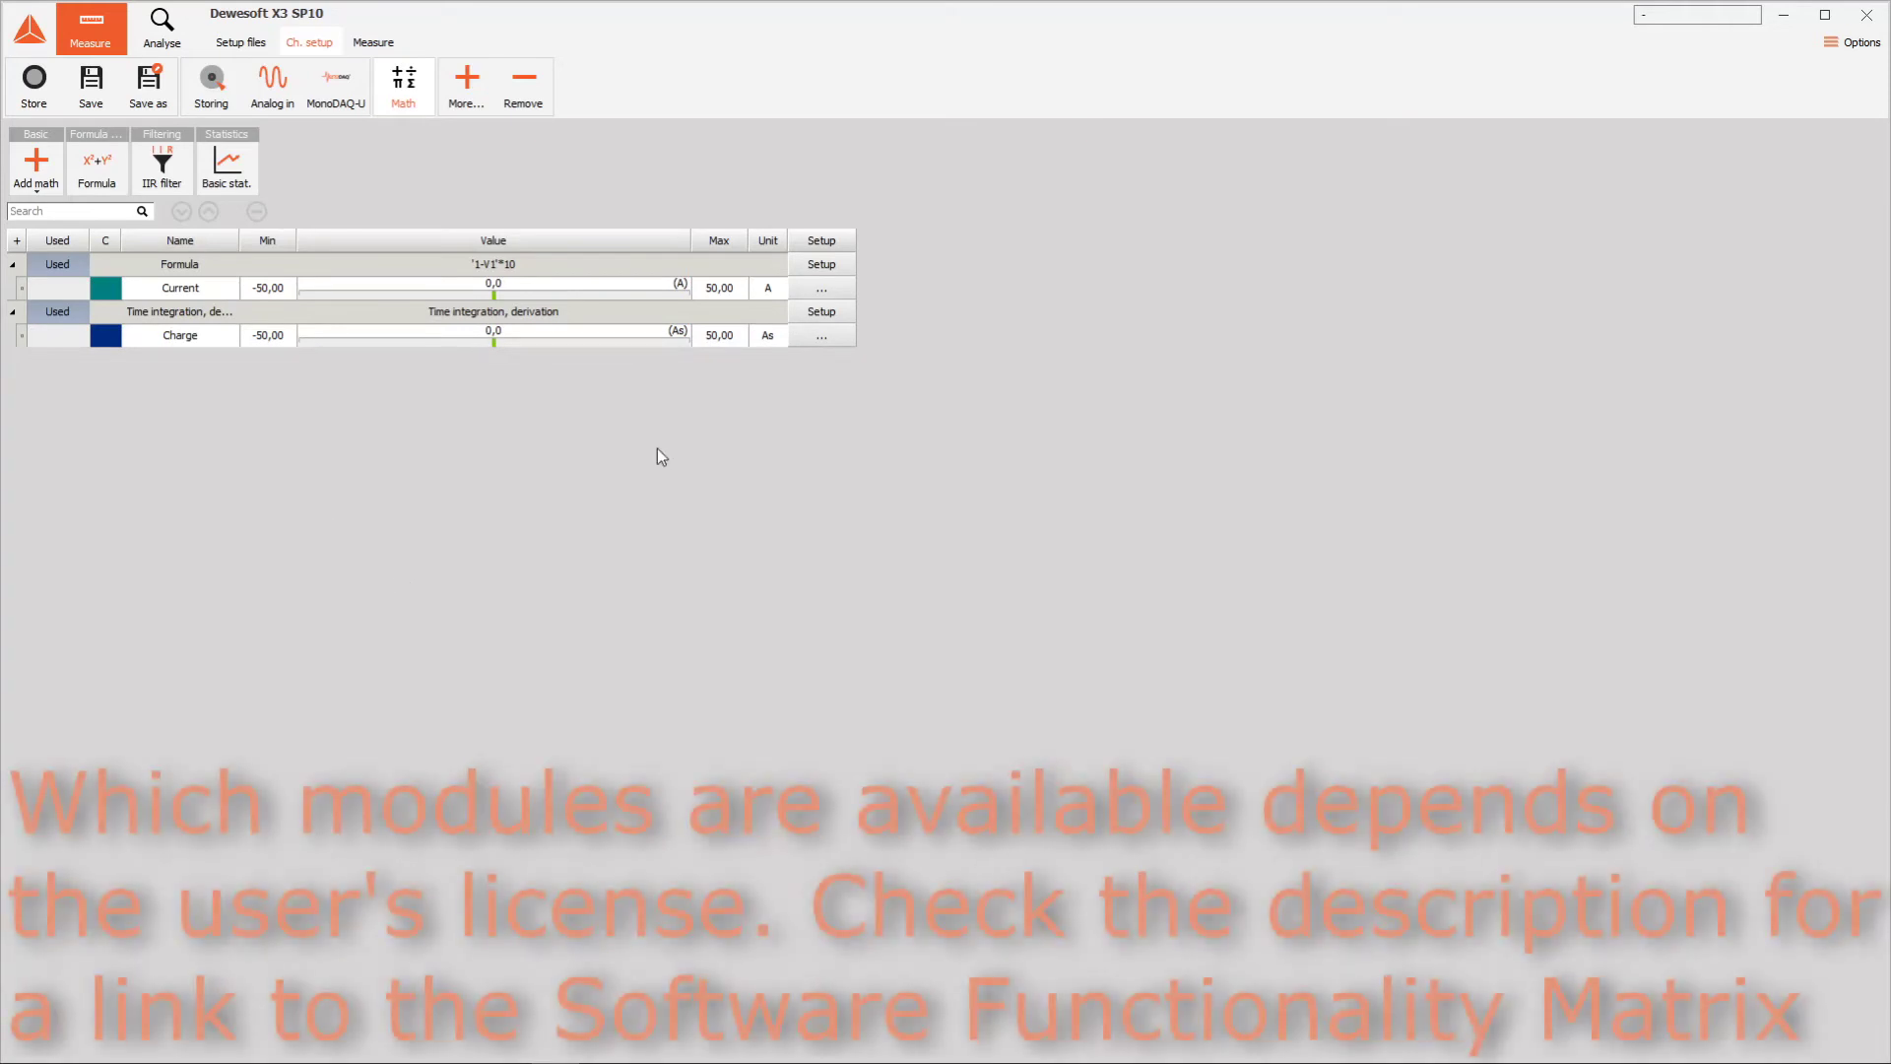
View the list of additional modules that can be added to the channel setup.
{"action": "left_click", "coordinate": [467, 83]}
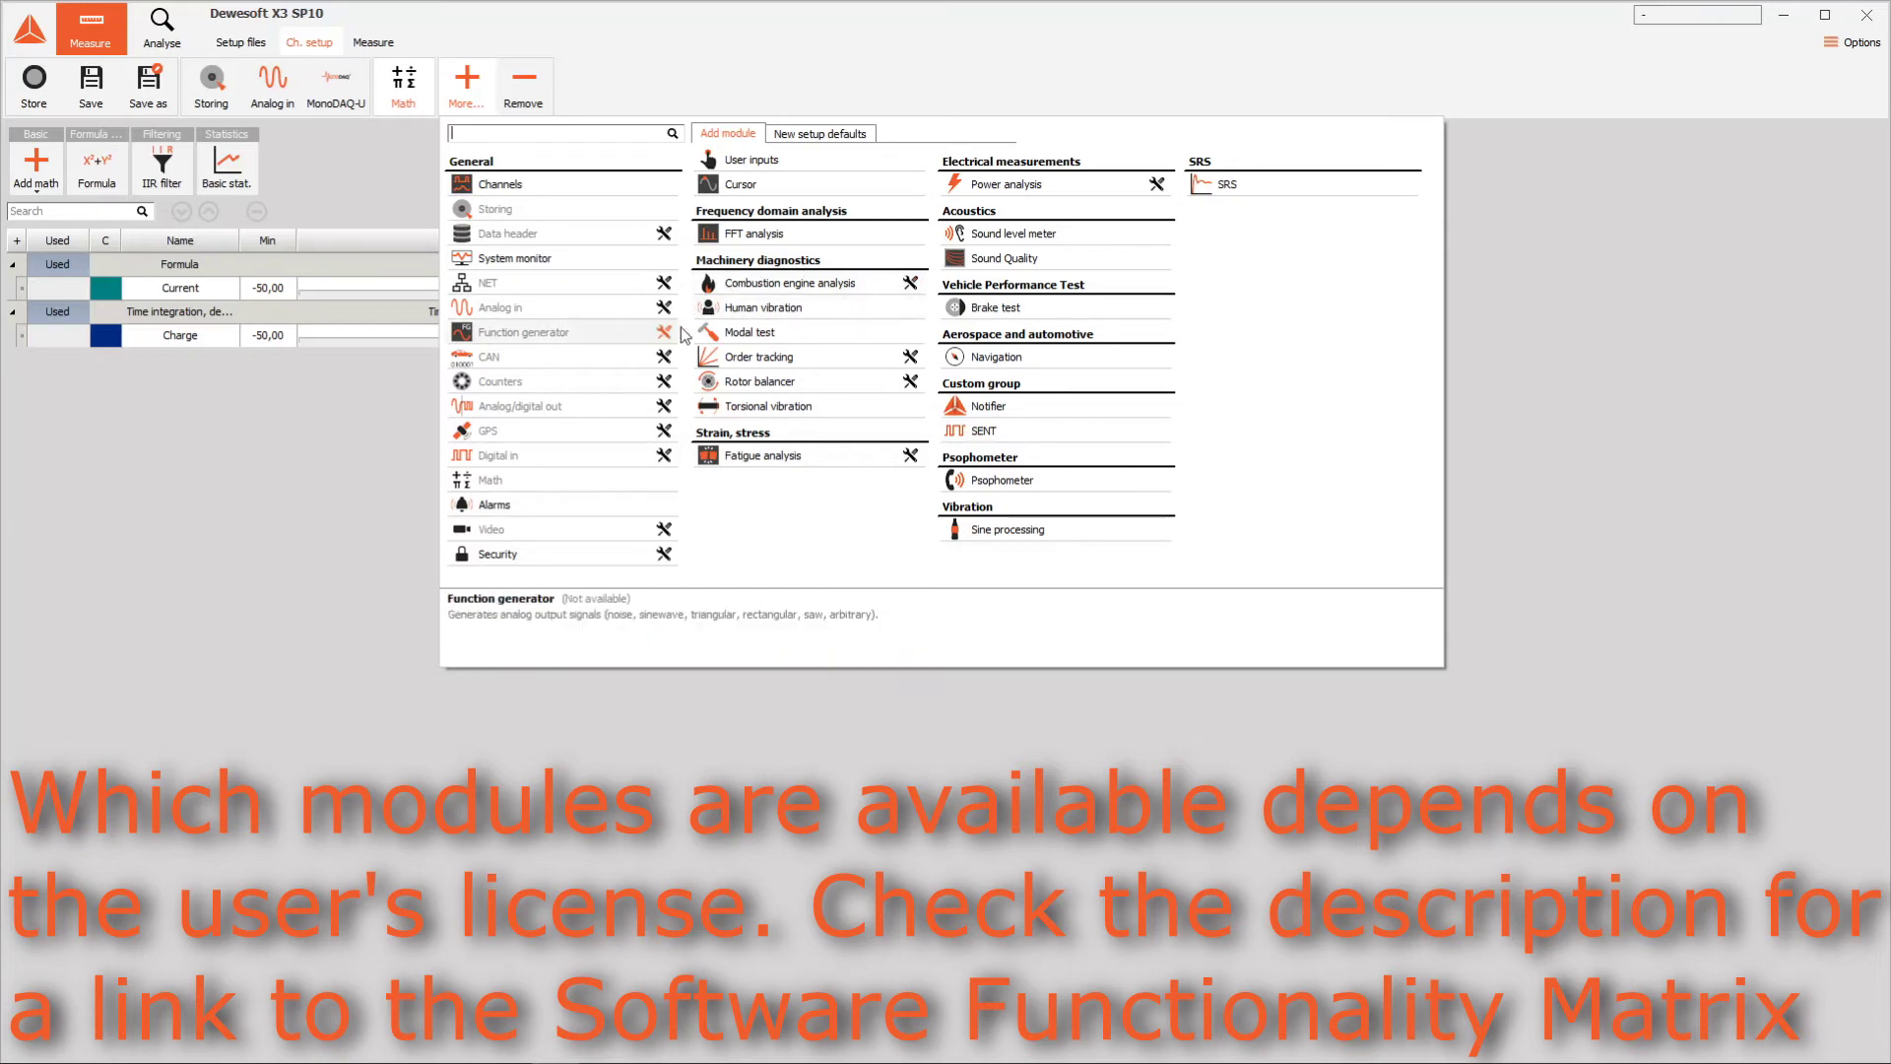
{"action": "left_click", "coordinate": [888, 618]}
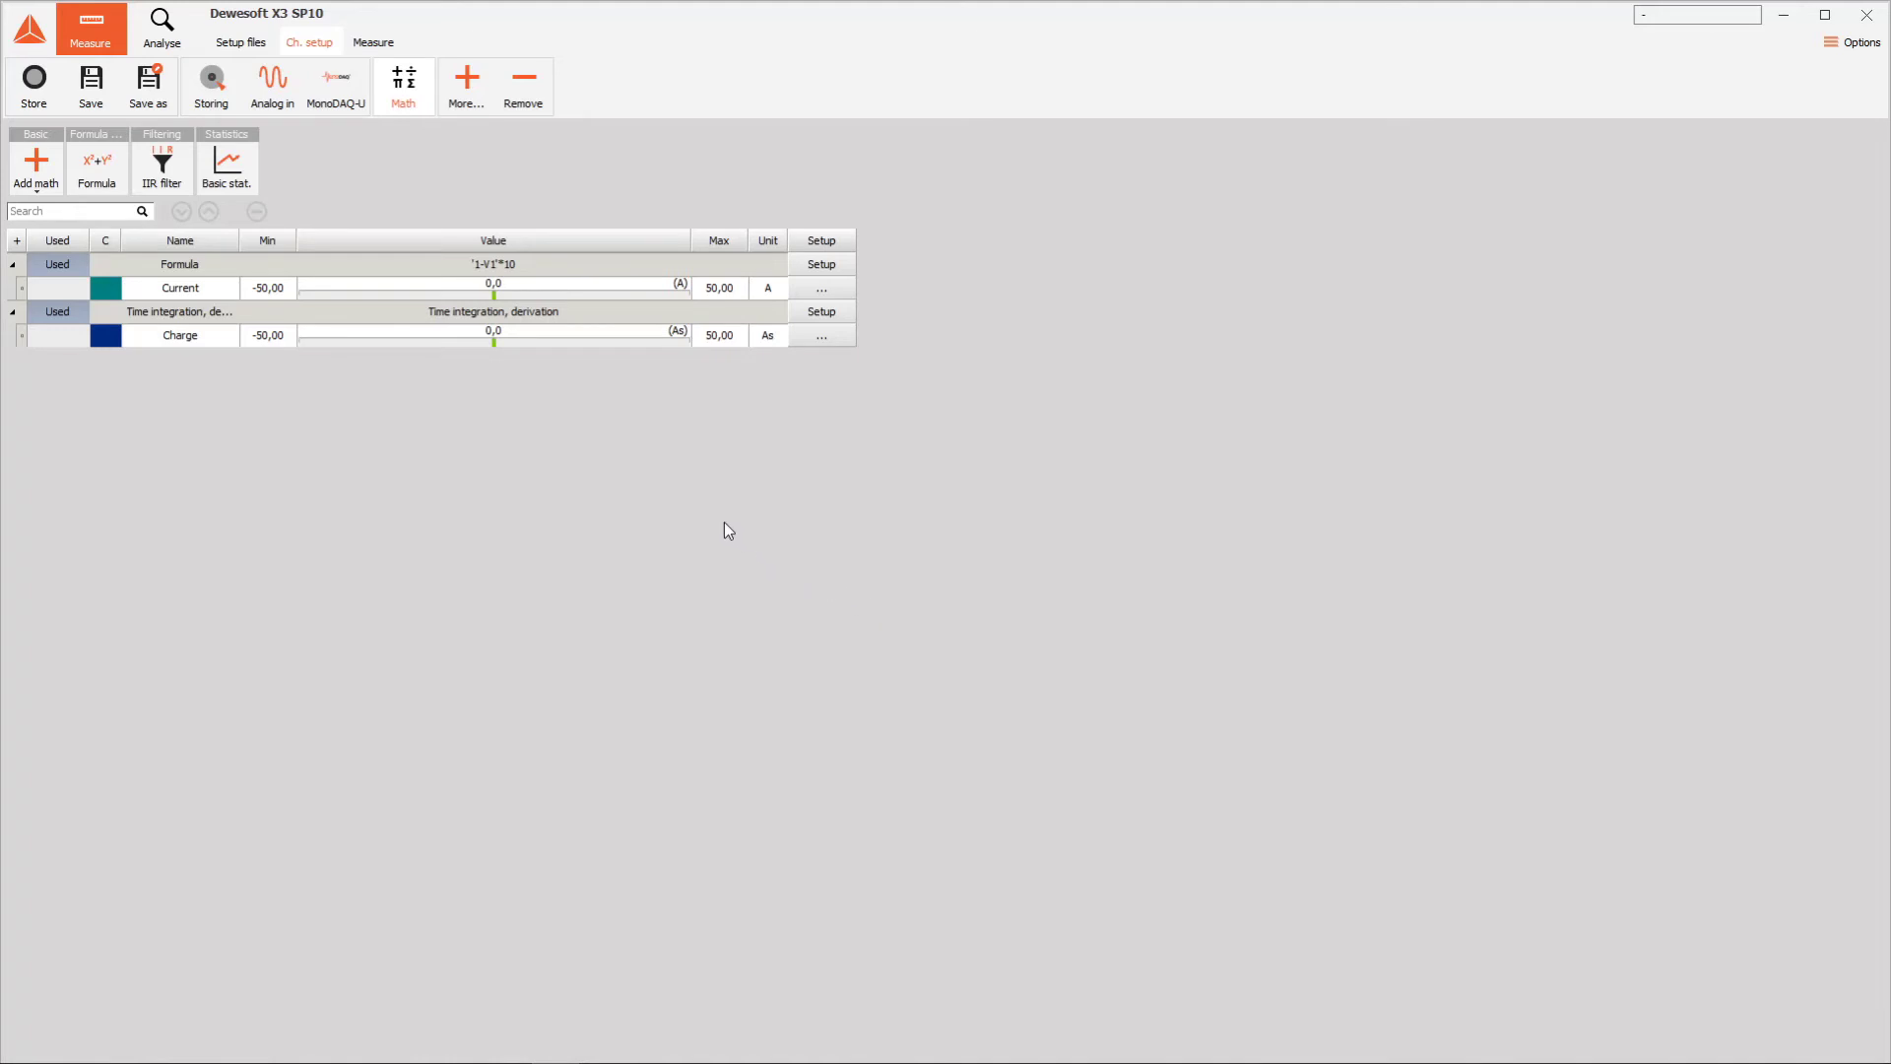
Switch from channel setup to the live measurement and check the display management settings.
{"action": "left_click", "coordinate": [375, 43]}
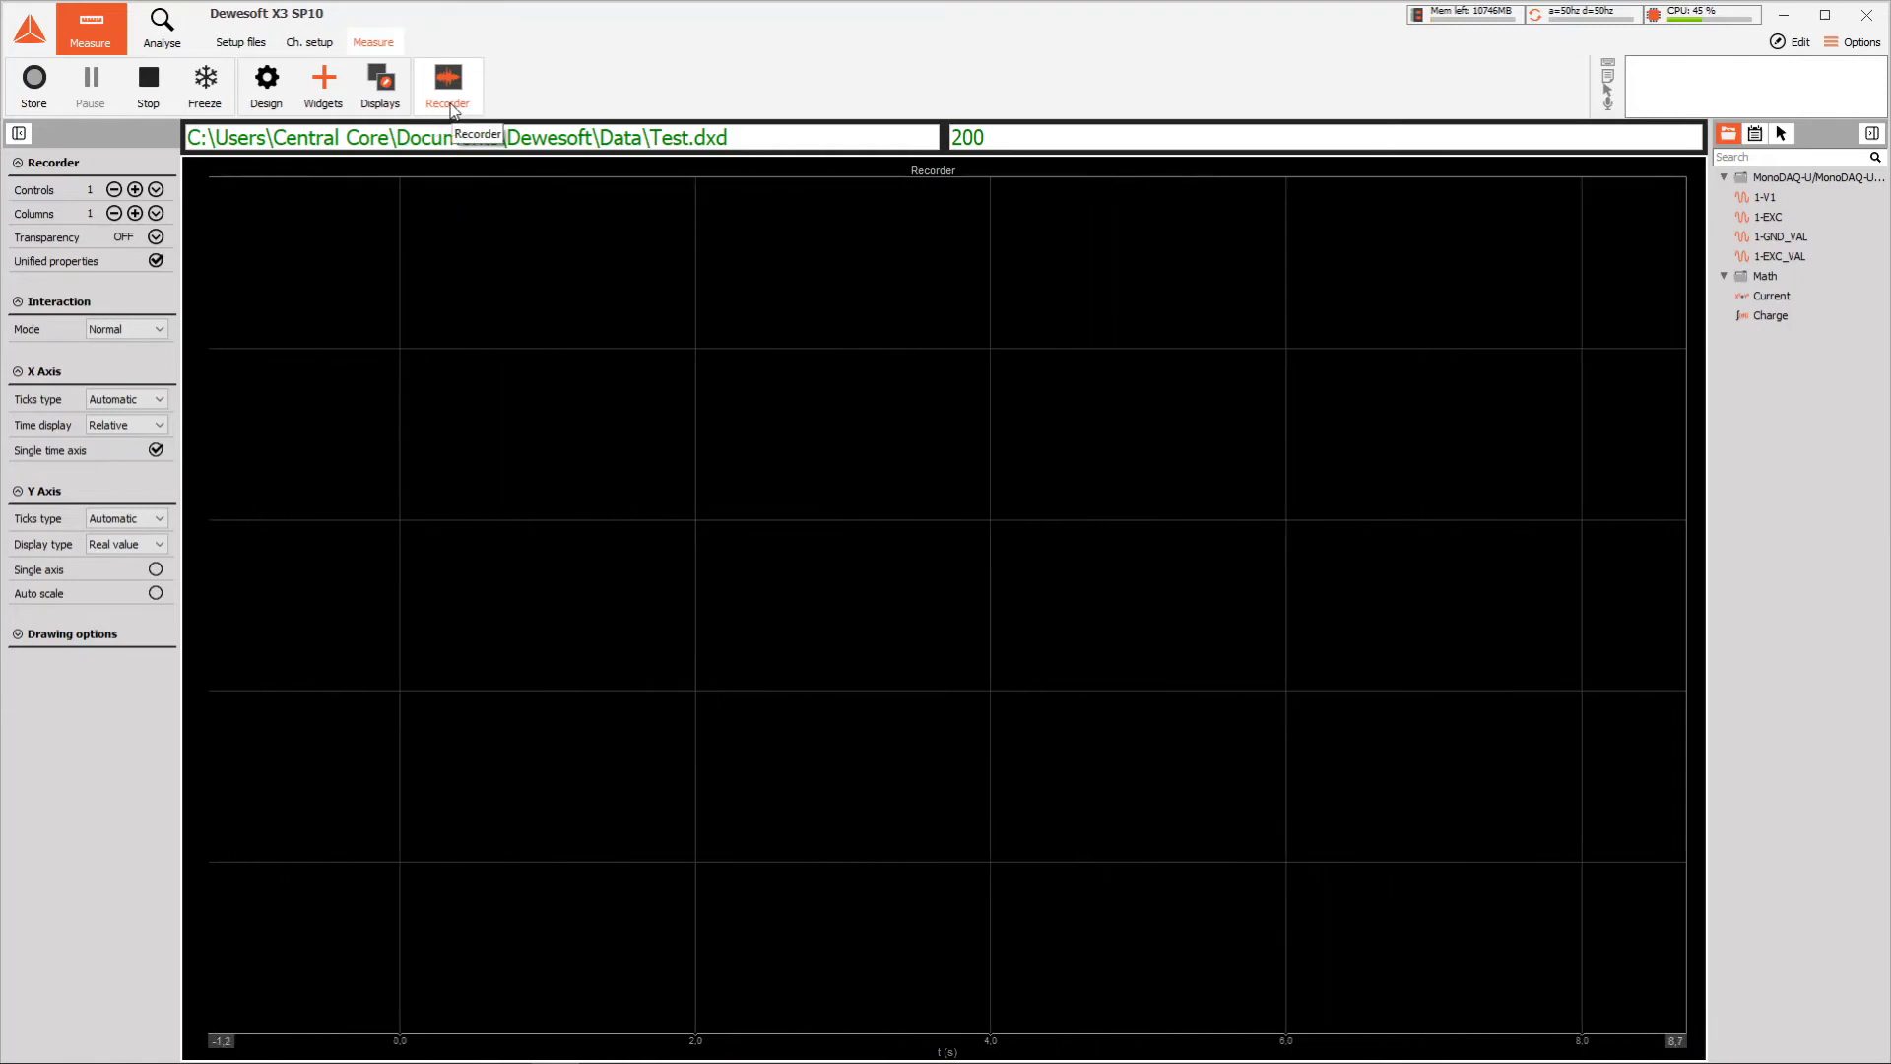
{"action": "left_click", "coordinate": [384, 89]}
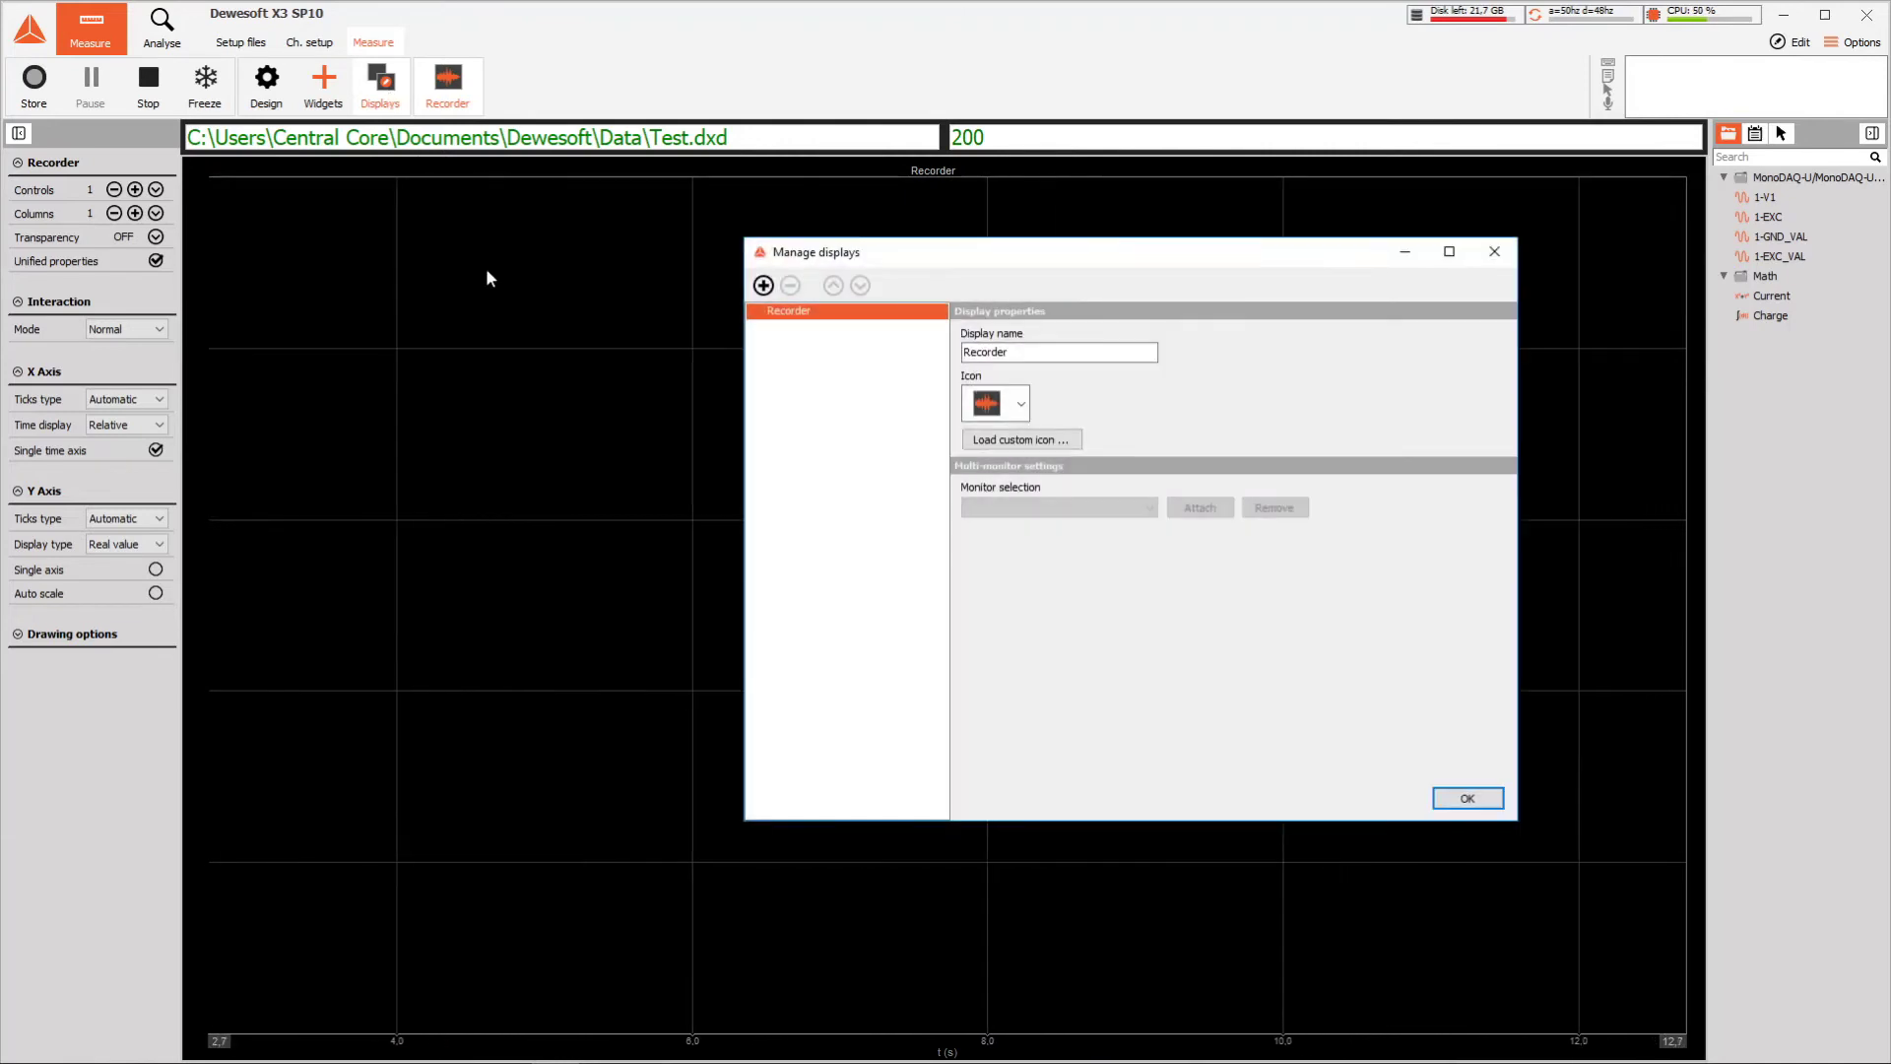
{"action": "left_click", "coordinate": [1465, 798]}
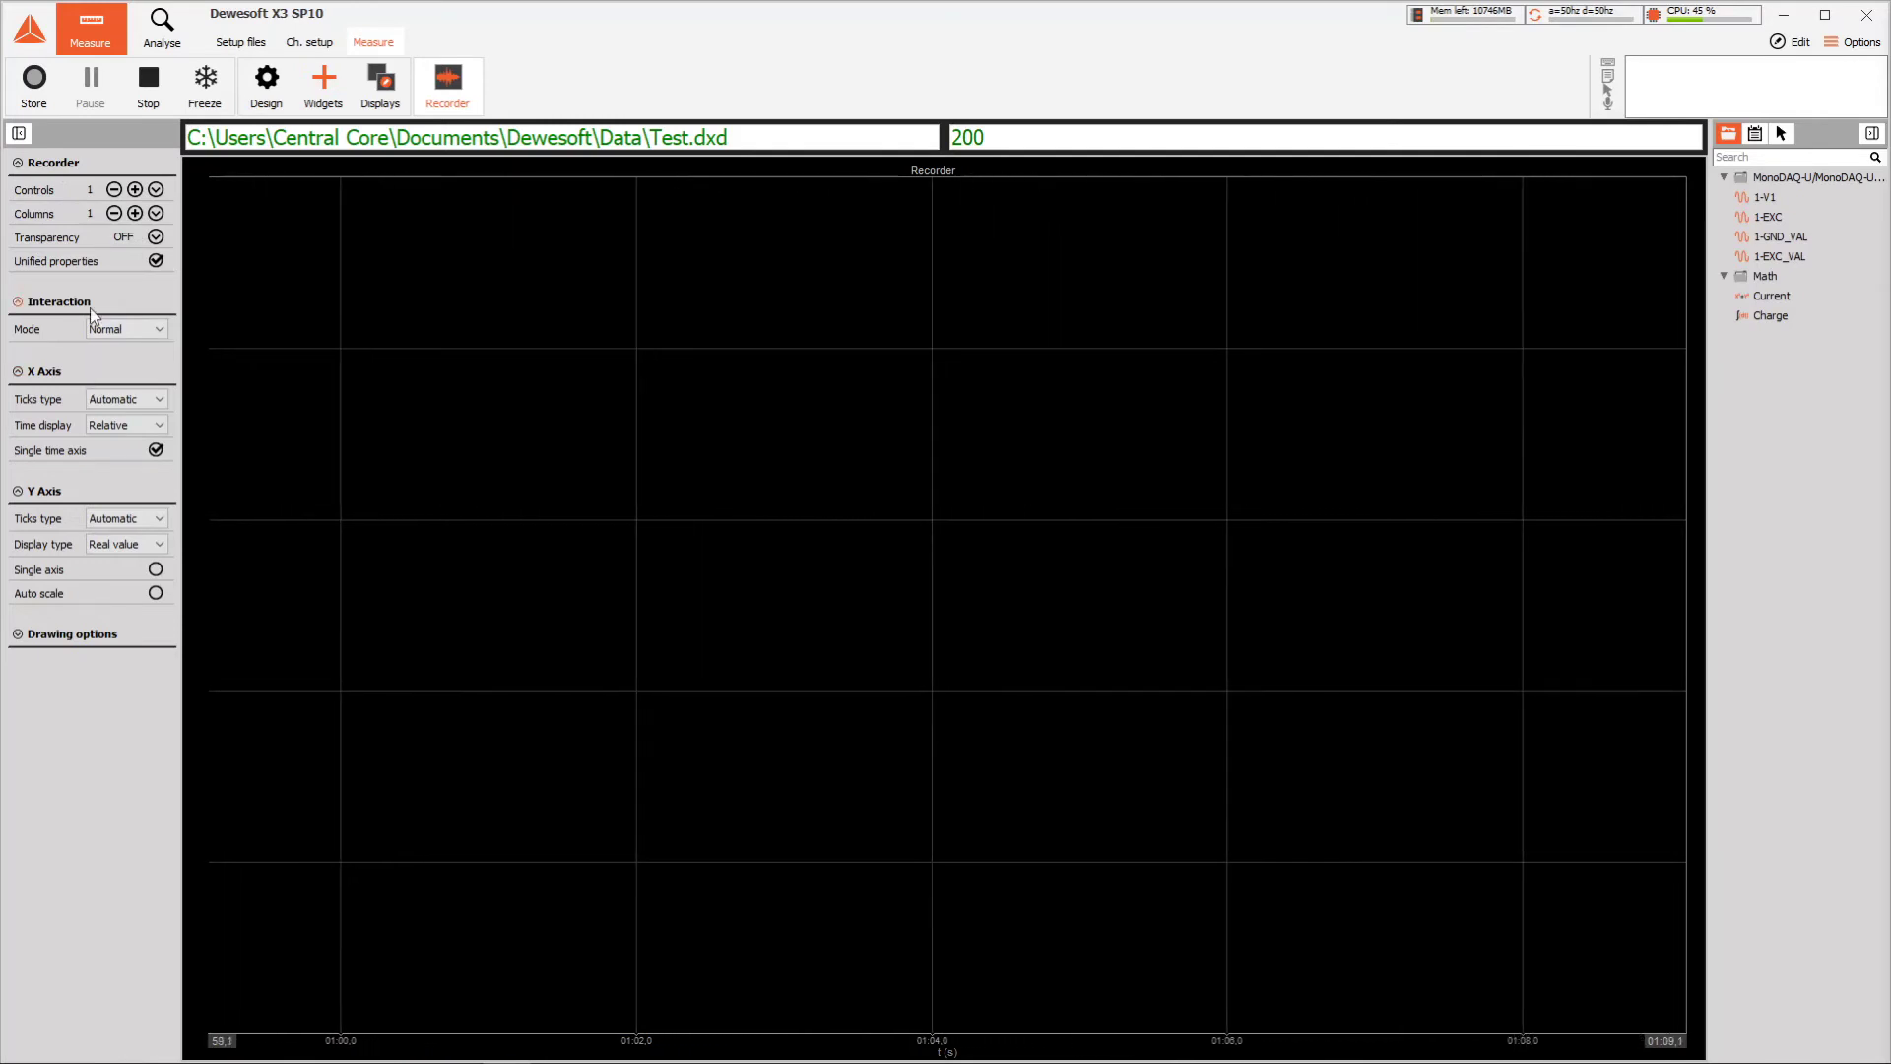
Split the recorder into three graphs and assign 1-V1, Current and Charge to them.
{"action": "left_click", "coordinate": [135, 189]}
{"action": "left_click", "coordinate": [135, 189]}
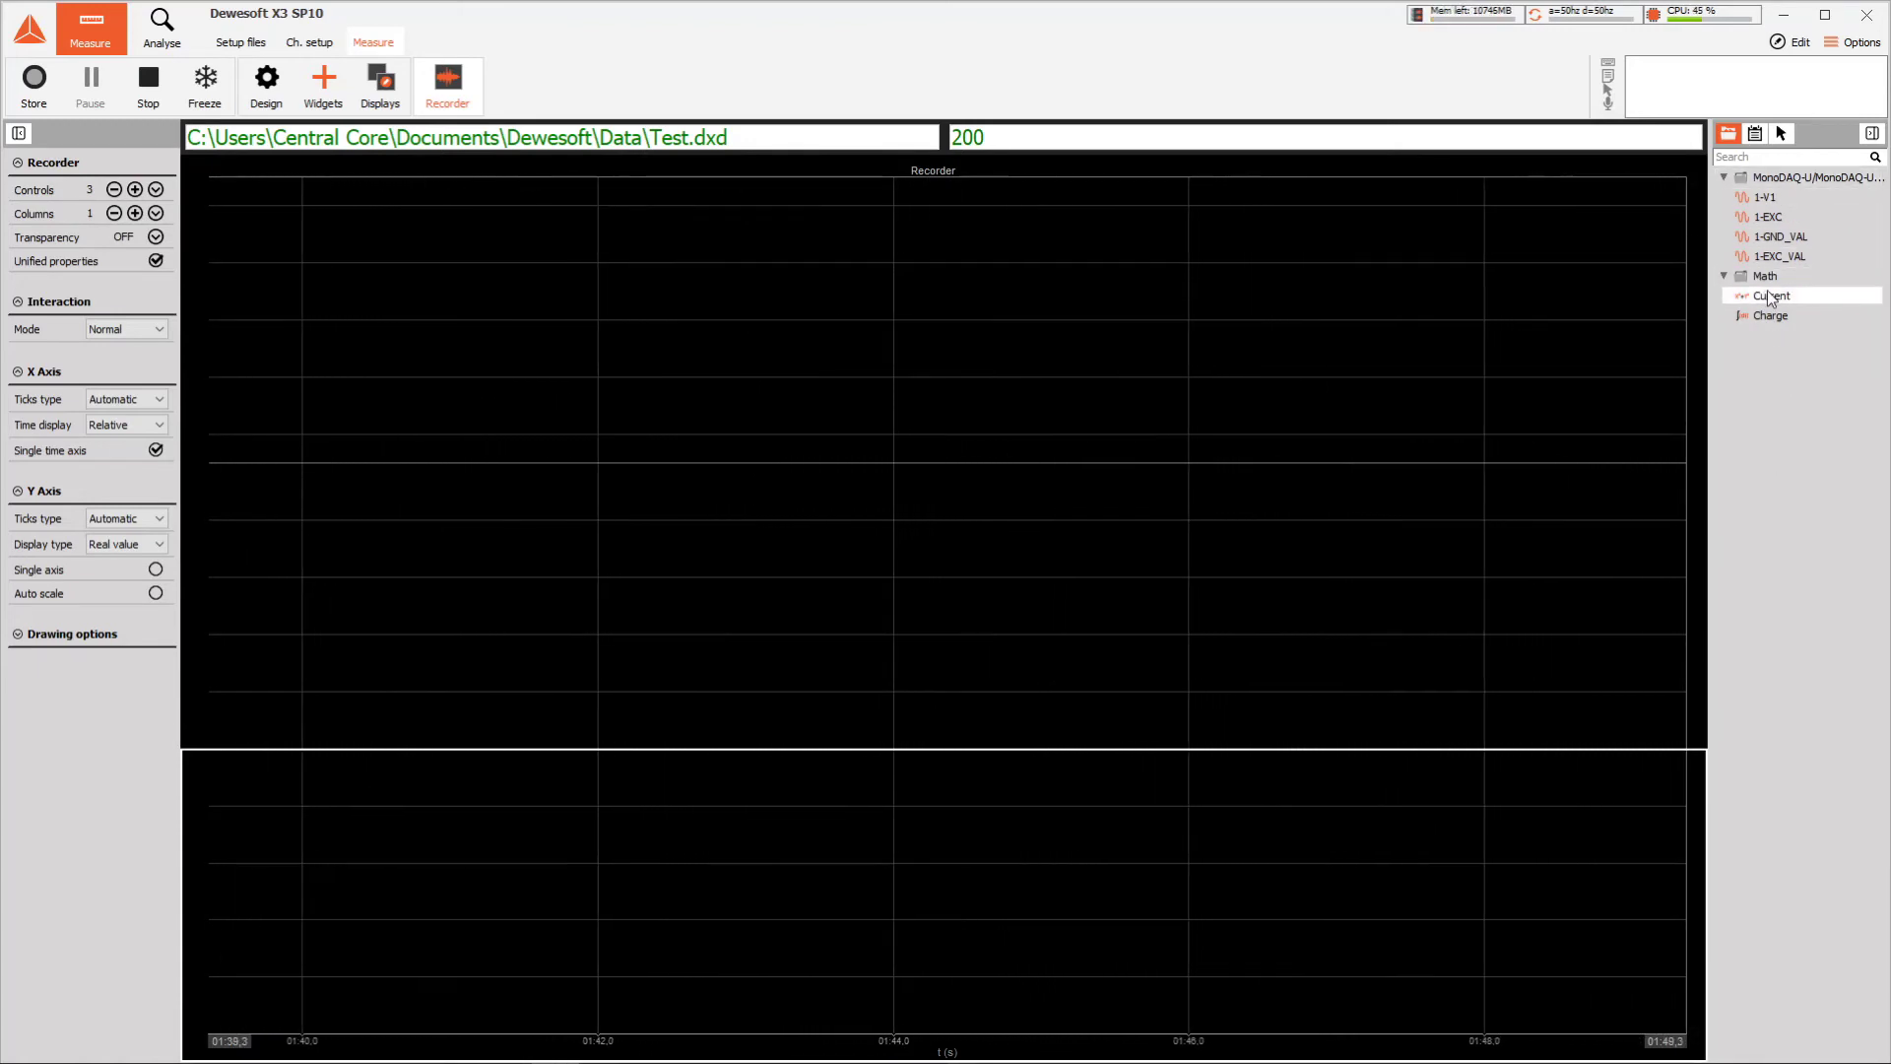
{"action": "left_click", "coordinate": [1306, 364]}
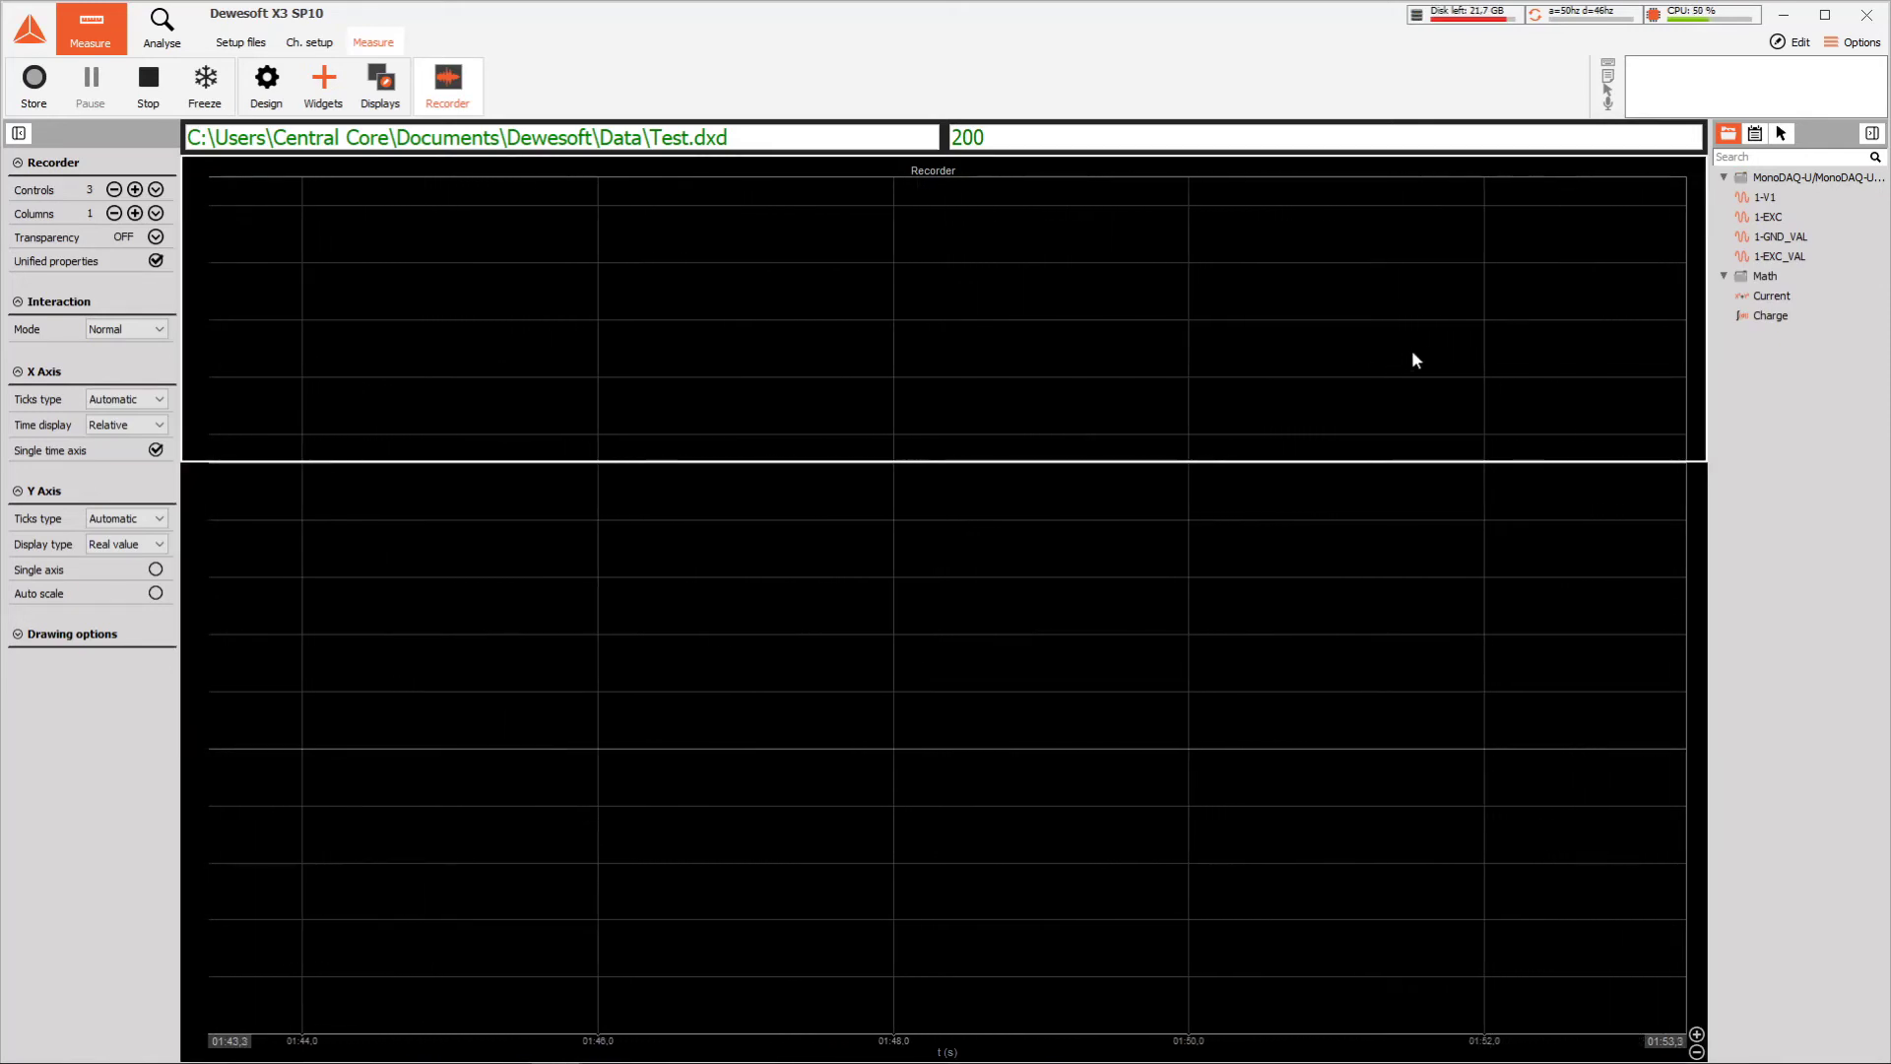
{"action": "left_click", "coordinate": [1764, 199]}
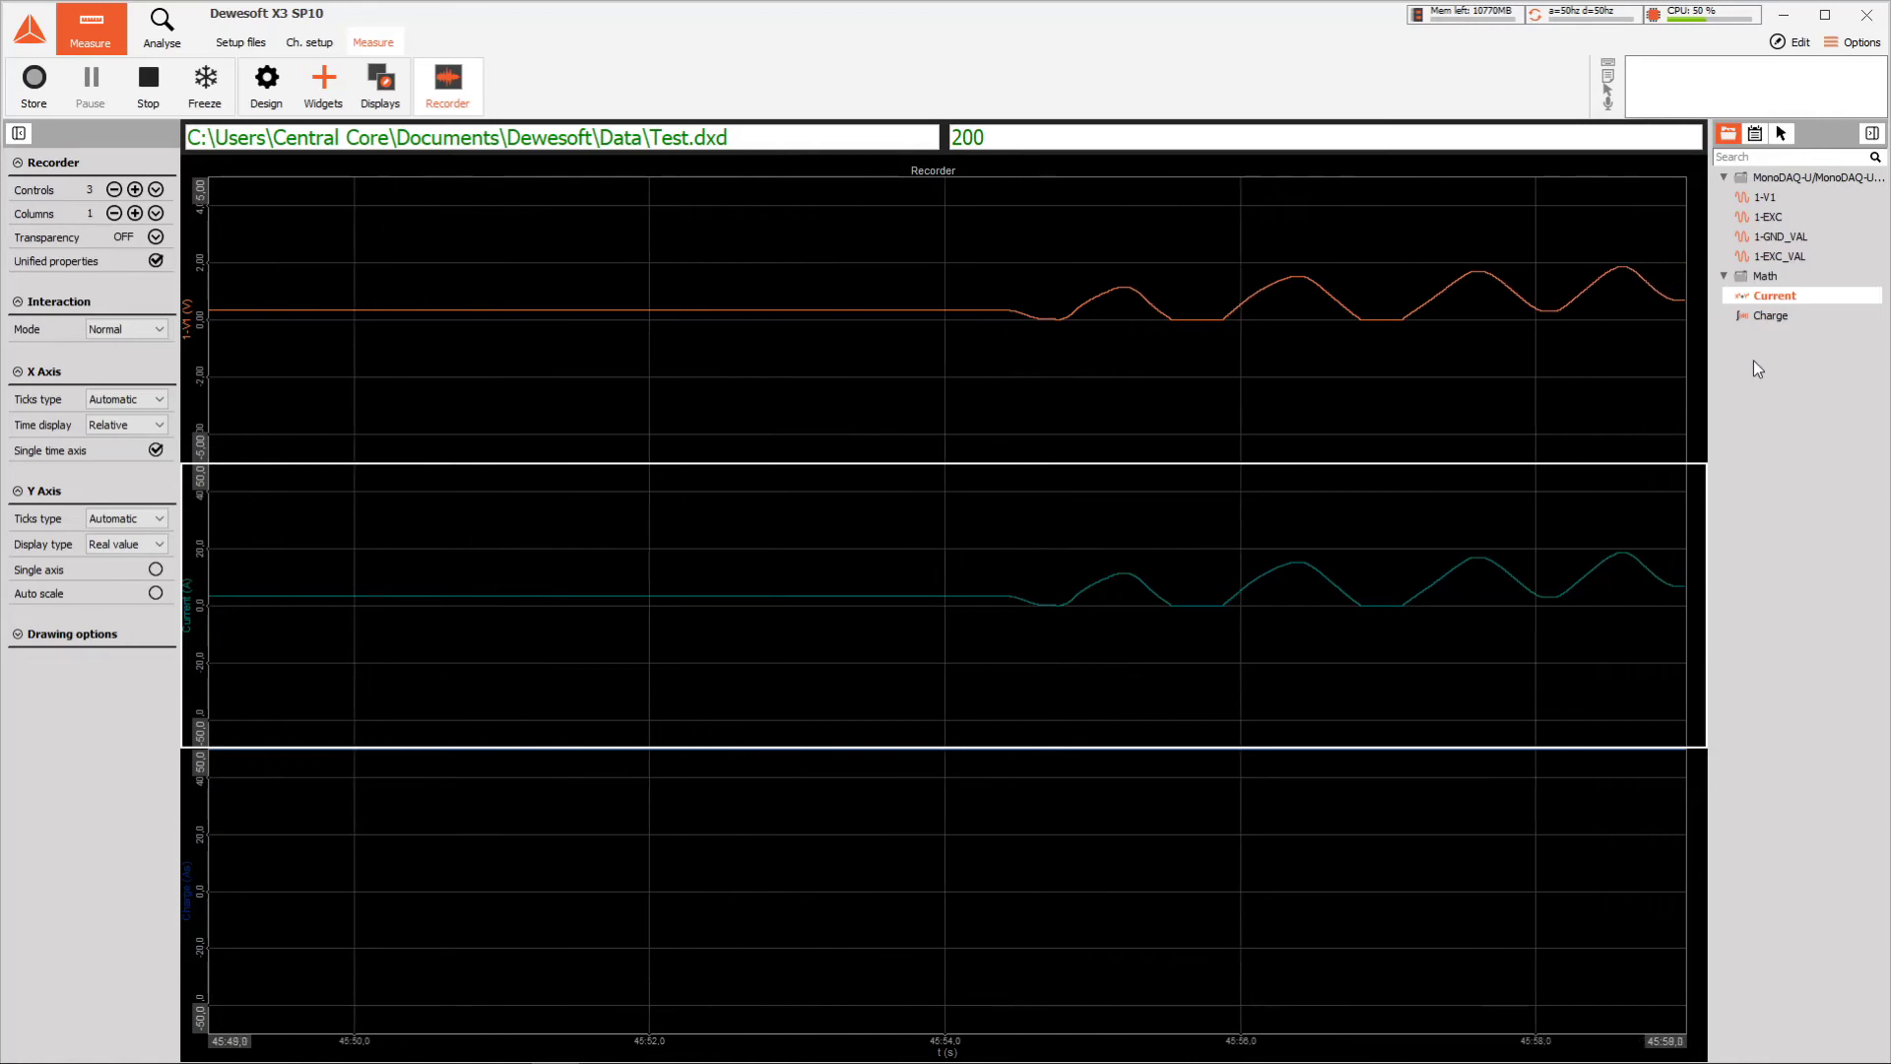
Turn on Y-axis auto scale for the recorder graphs and open the selection of additional widgets.
{"action": "left_click", "coordinate": [155, 593]}
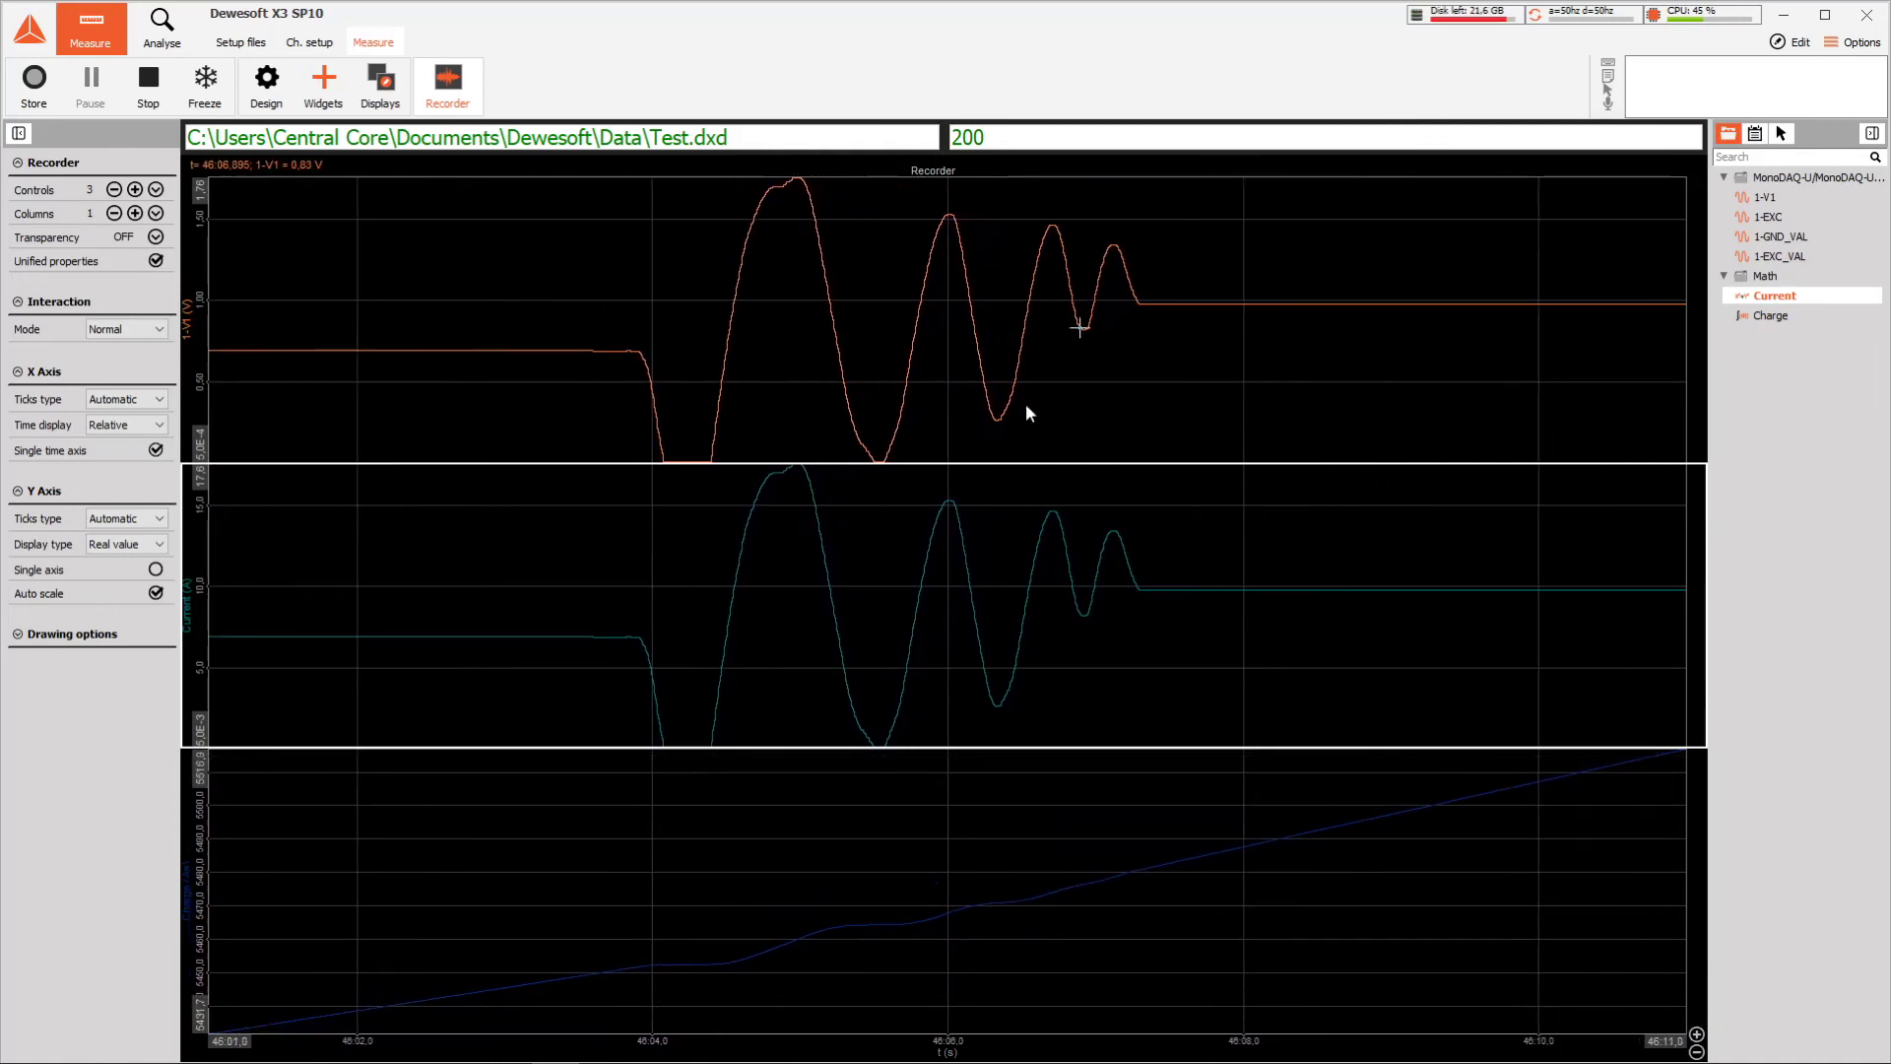
{"action": "left_click", "coordinate": [330, 96]}
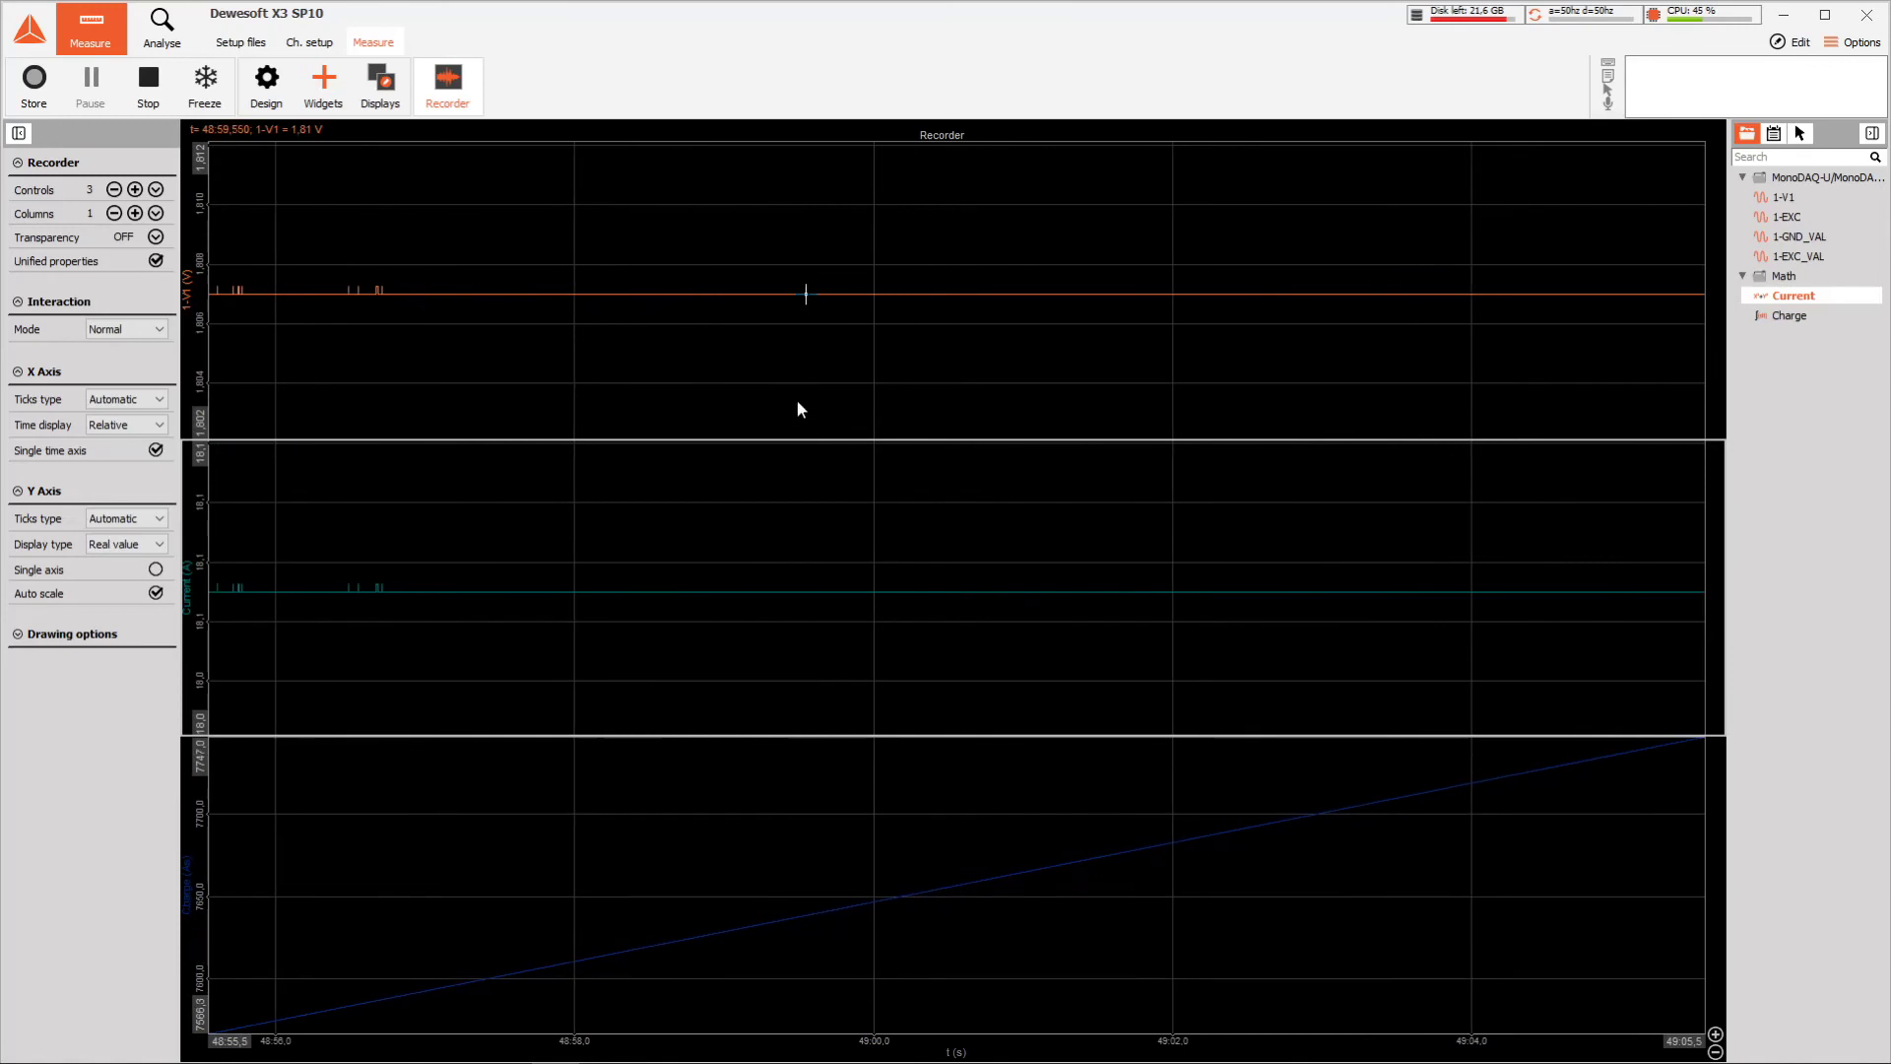
Store the measurement data in a new file named Example, then stop storing.
{"action": "left_click", "coordinate": [34, 81]}
{"action": "double_click", "coordinate": [823, 571]}
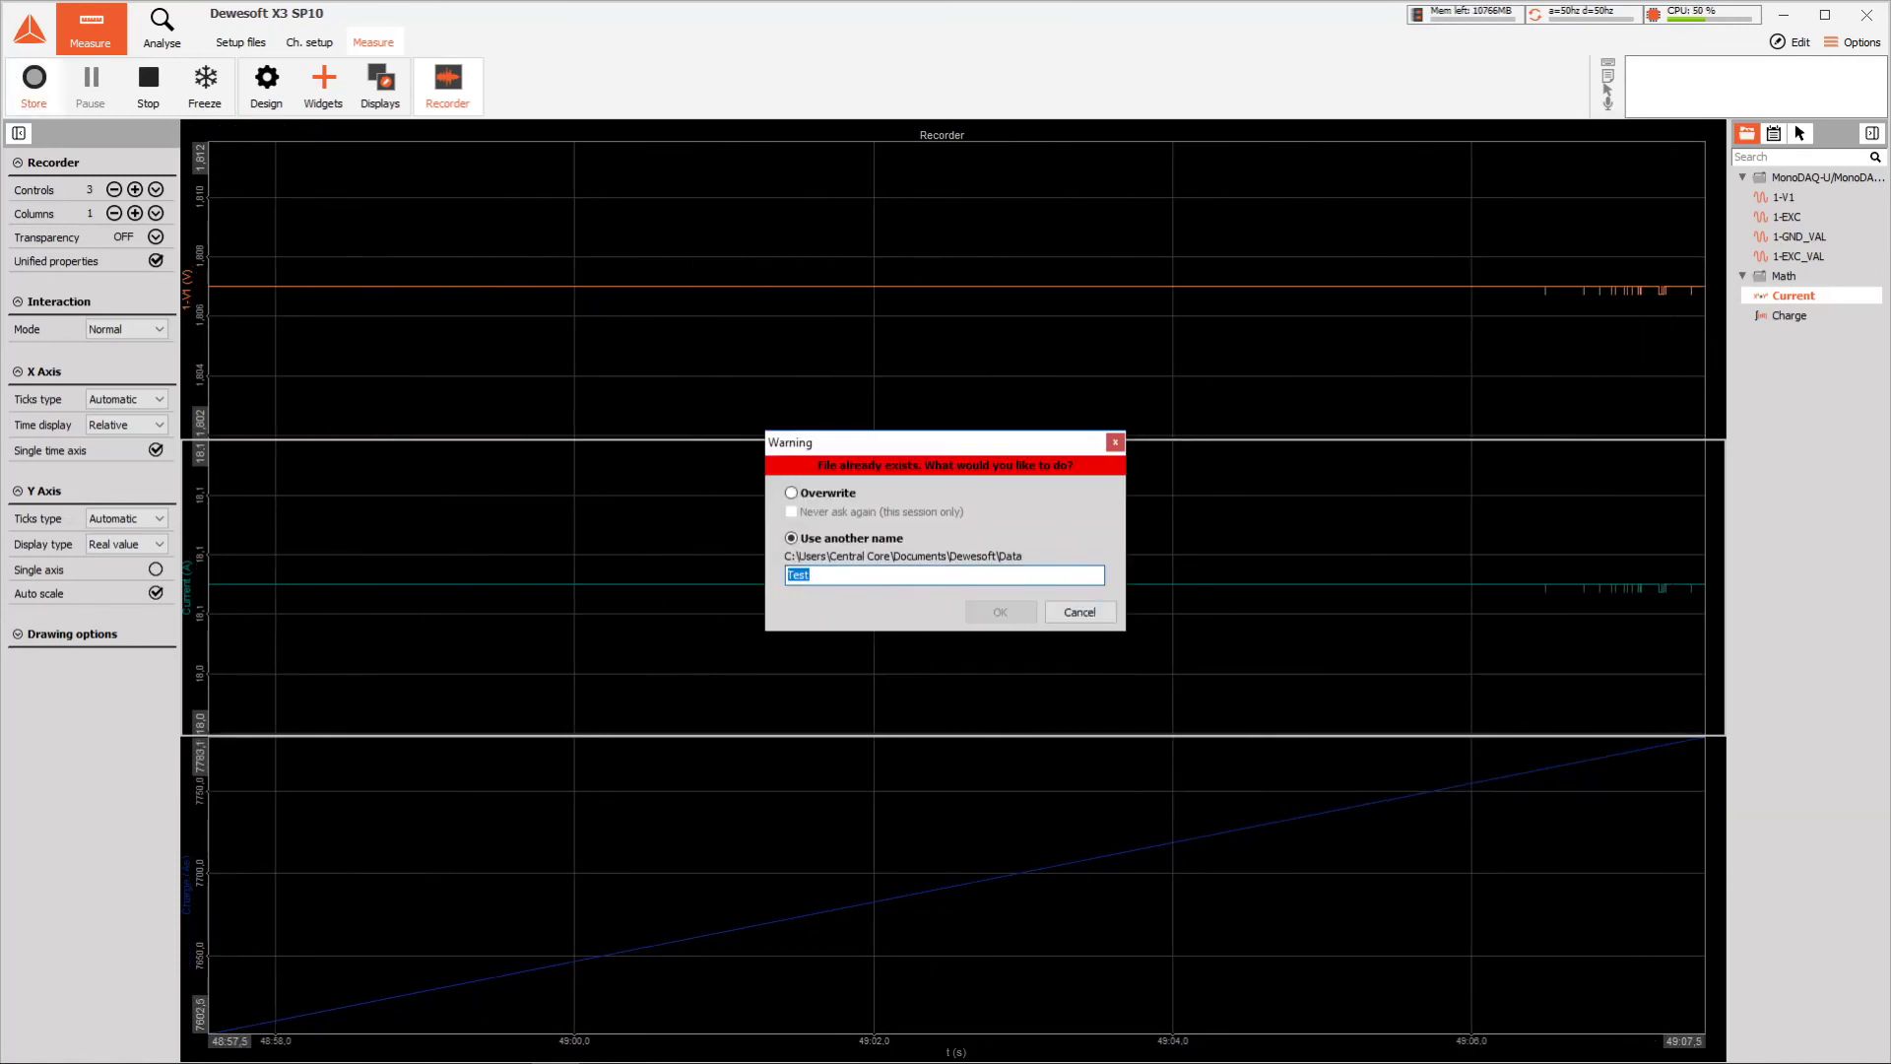
{"action": "type", "text": "Example"}
{"action": "key", "text": "Return"}
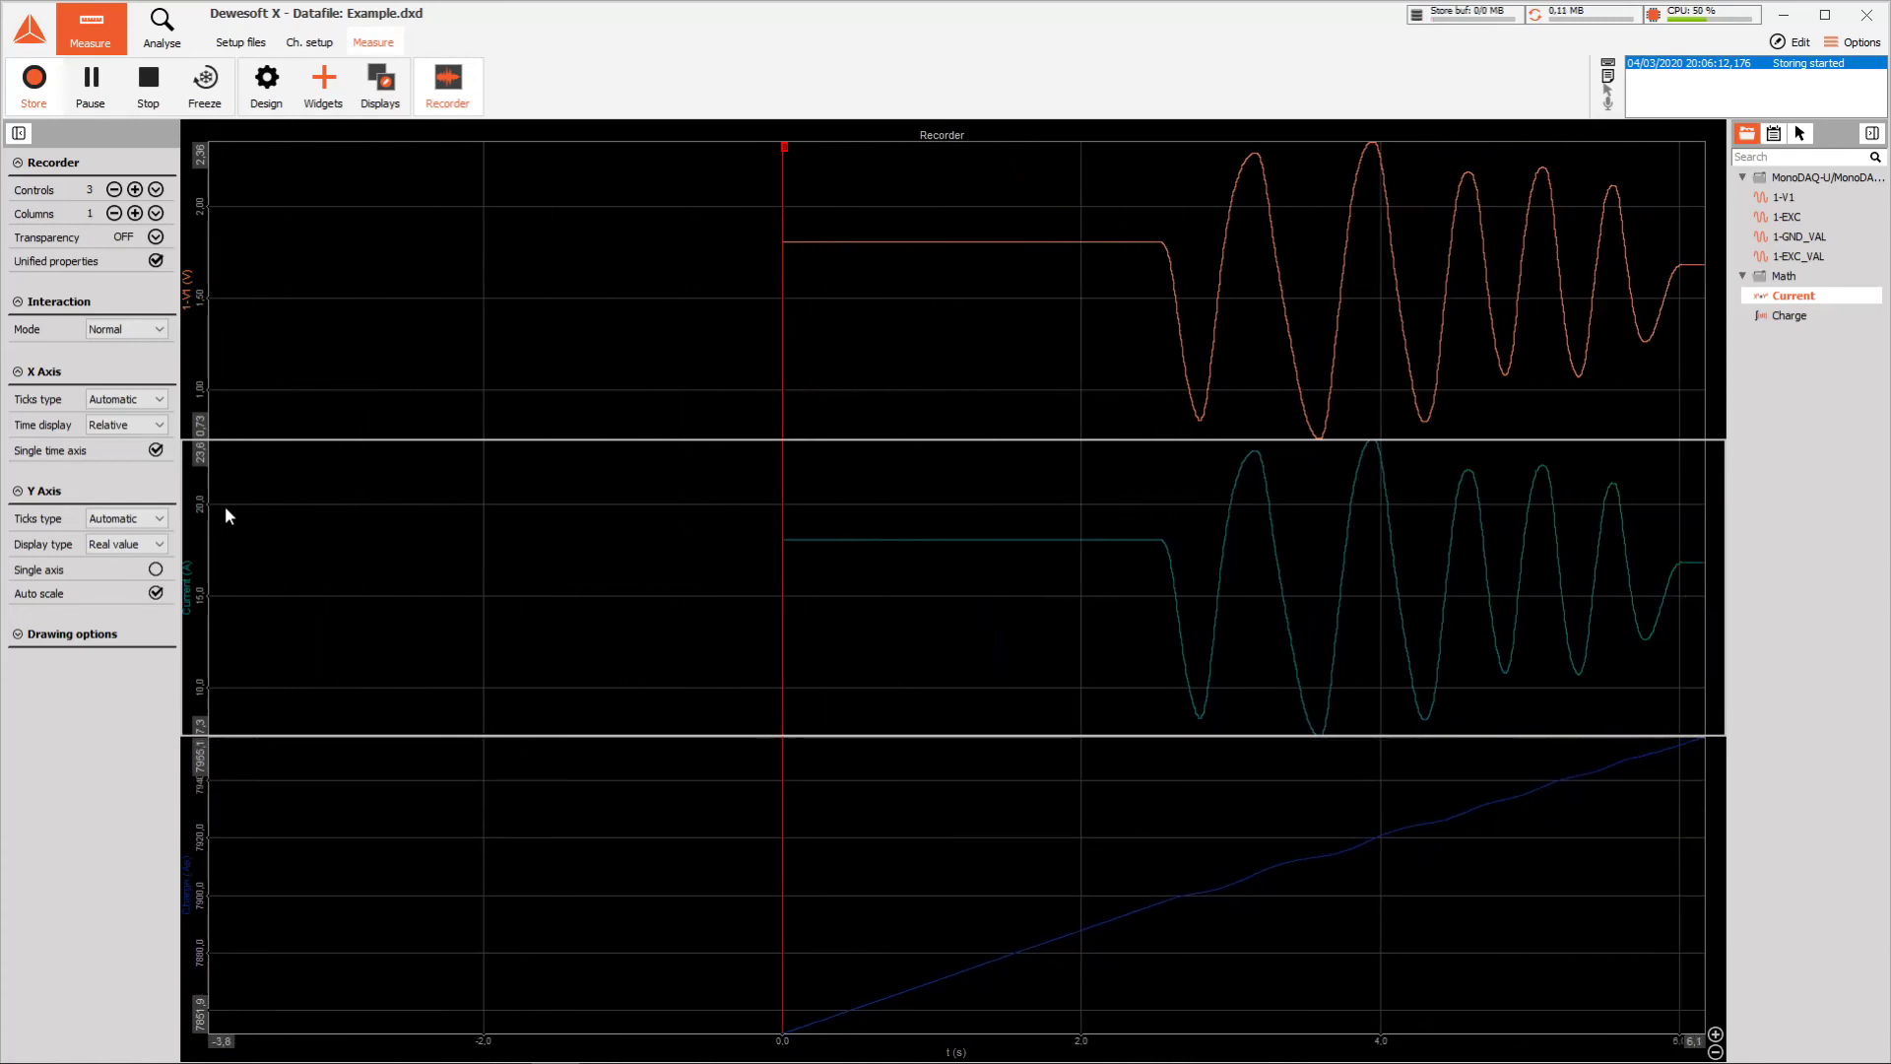
{"action": "left_click", "coordinate": [36, 102]}
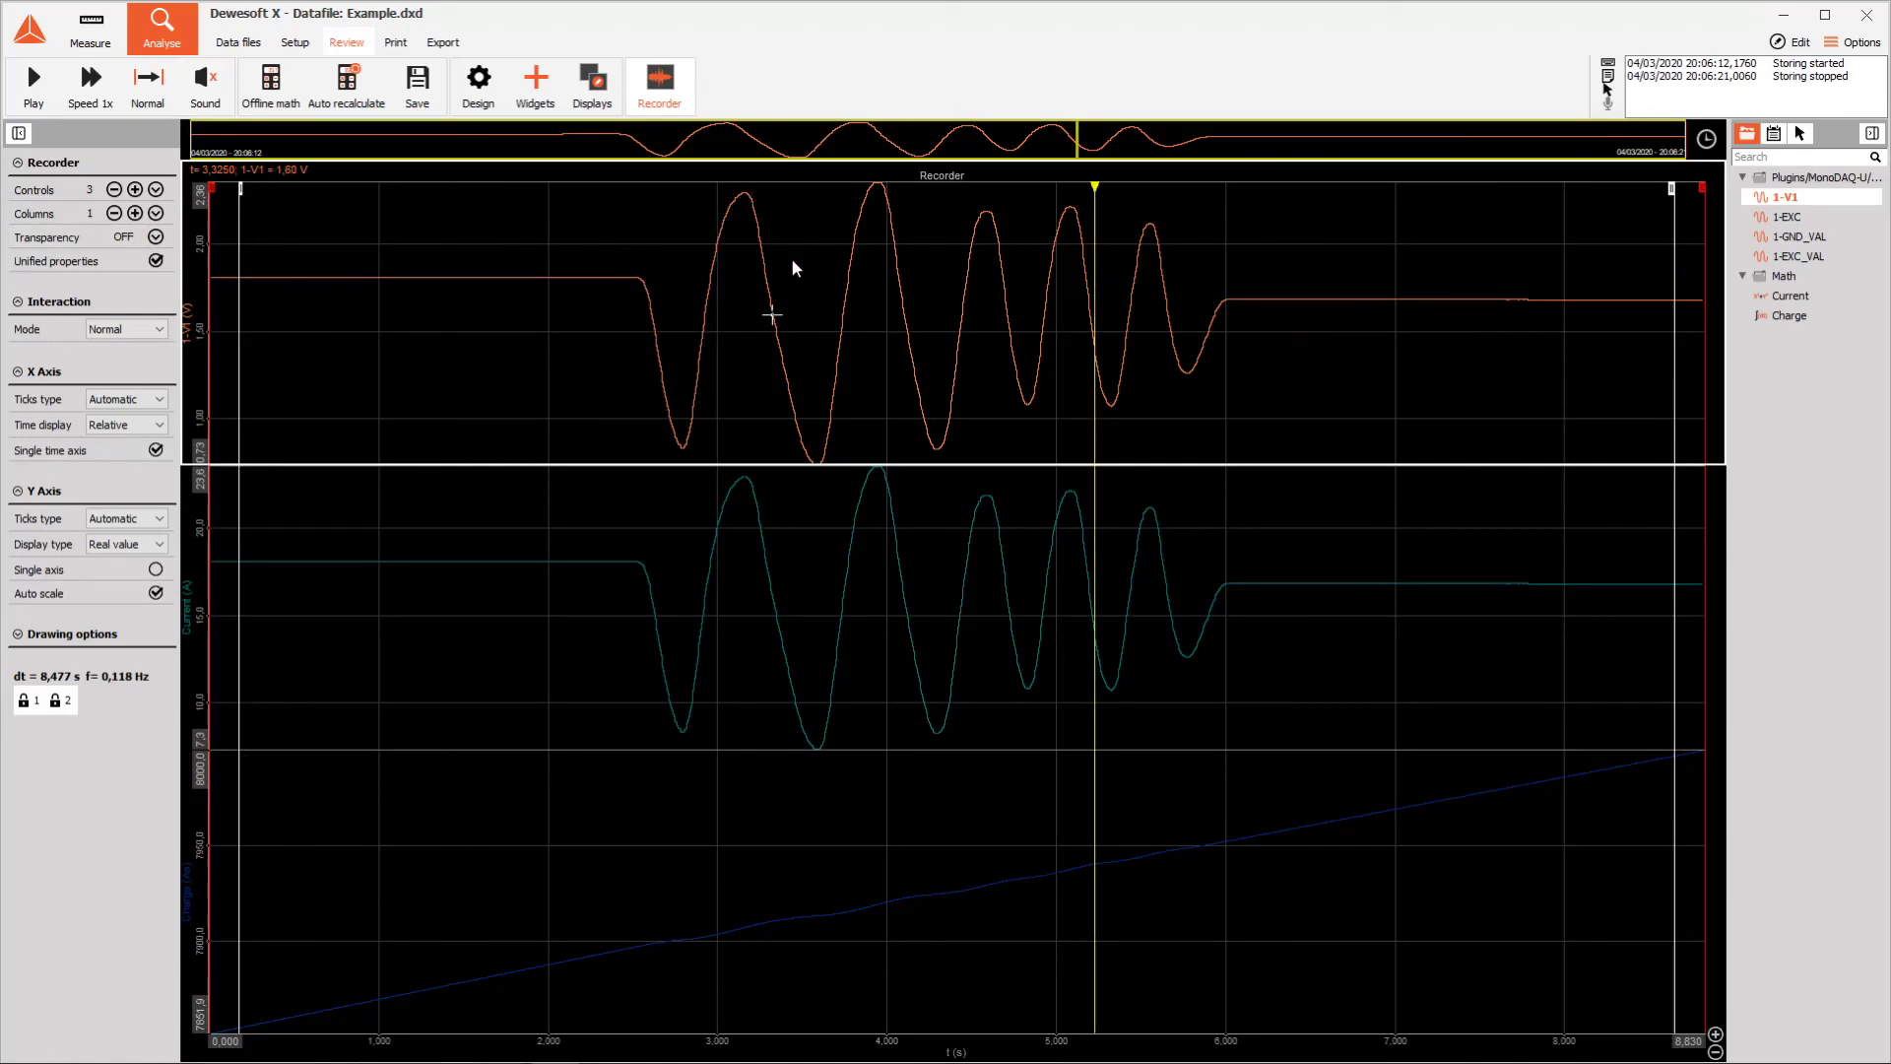
Zoom the recorded signals to the oscillating section starting at about 2.2 s, then return to the full recording.
{"action": "left_click_drag", "start_coordinate": [577, 197], "coordinate": [1212, 274]}
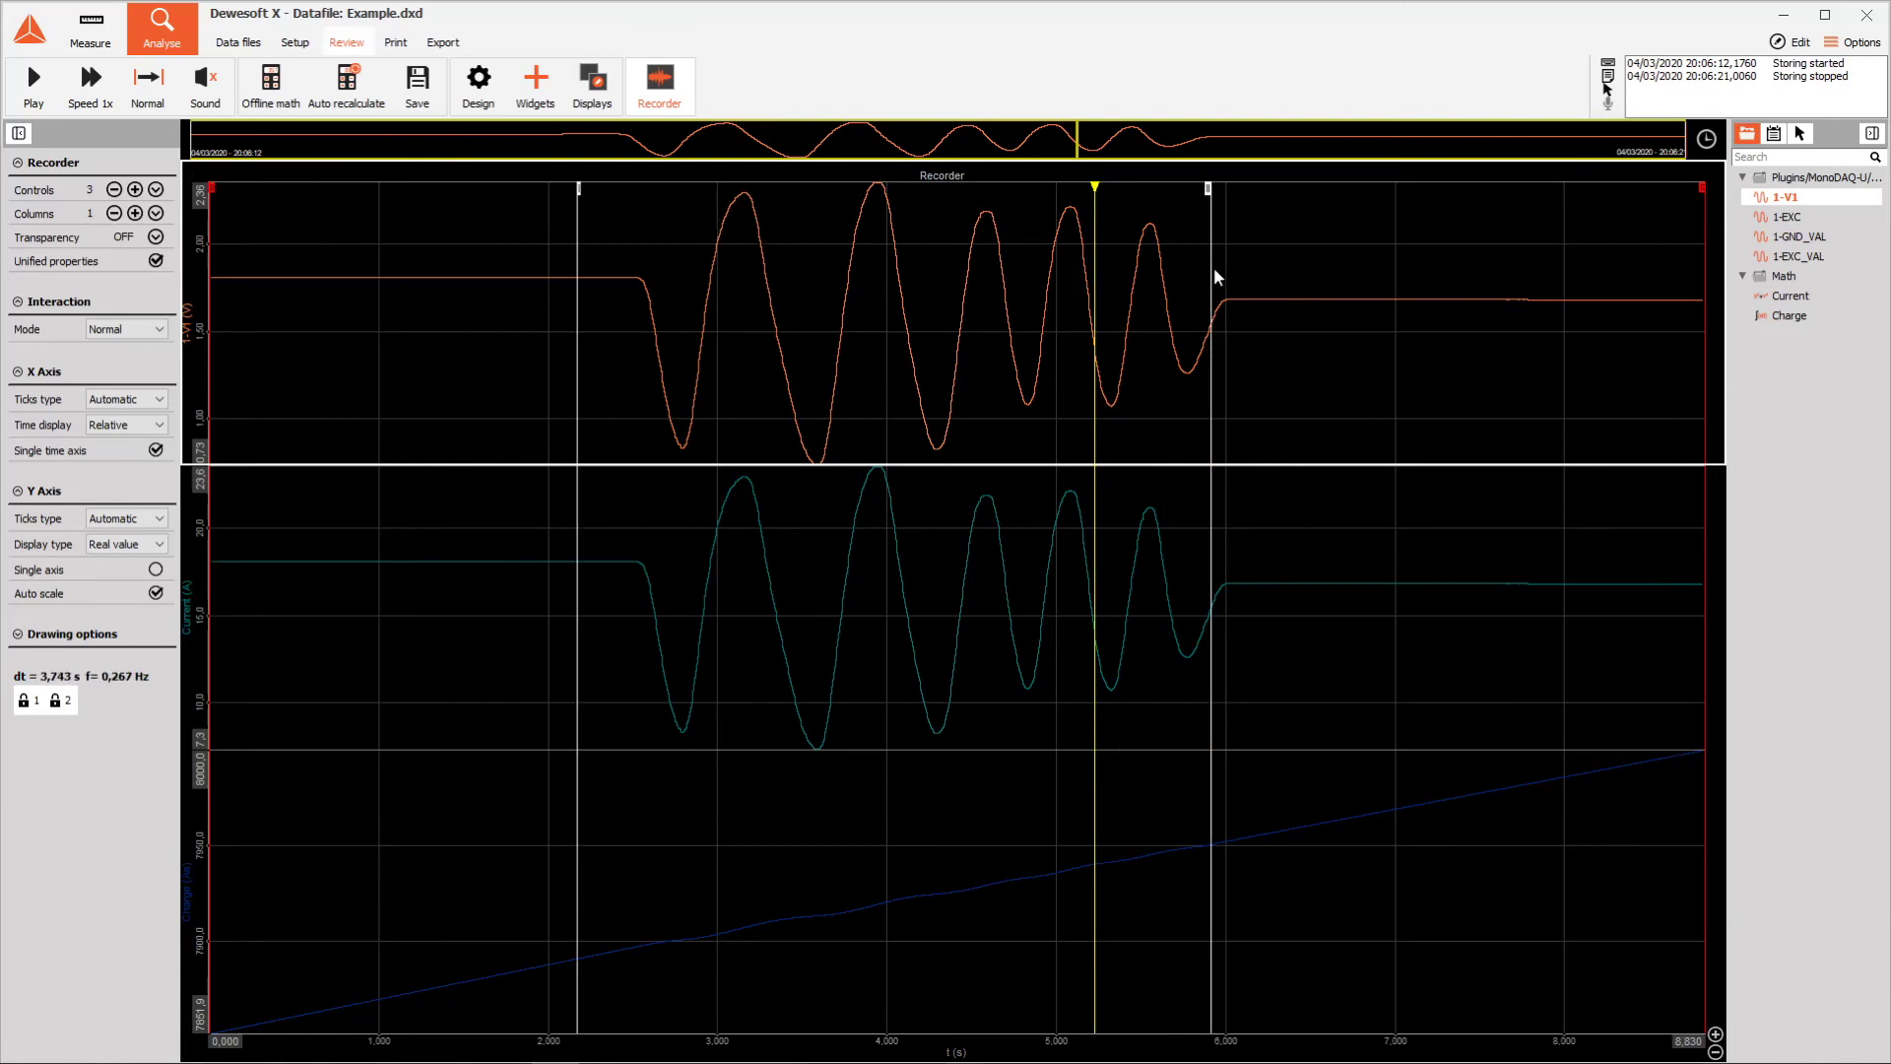
{"action": "double_click", "coordinate": [884, 313]}
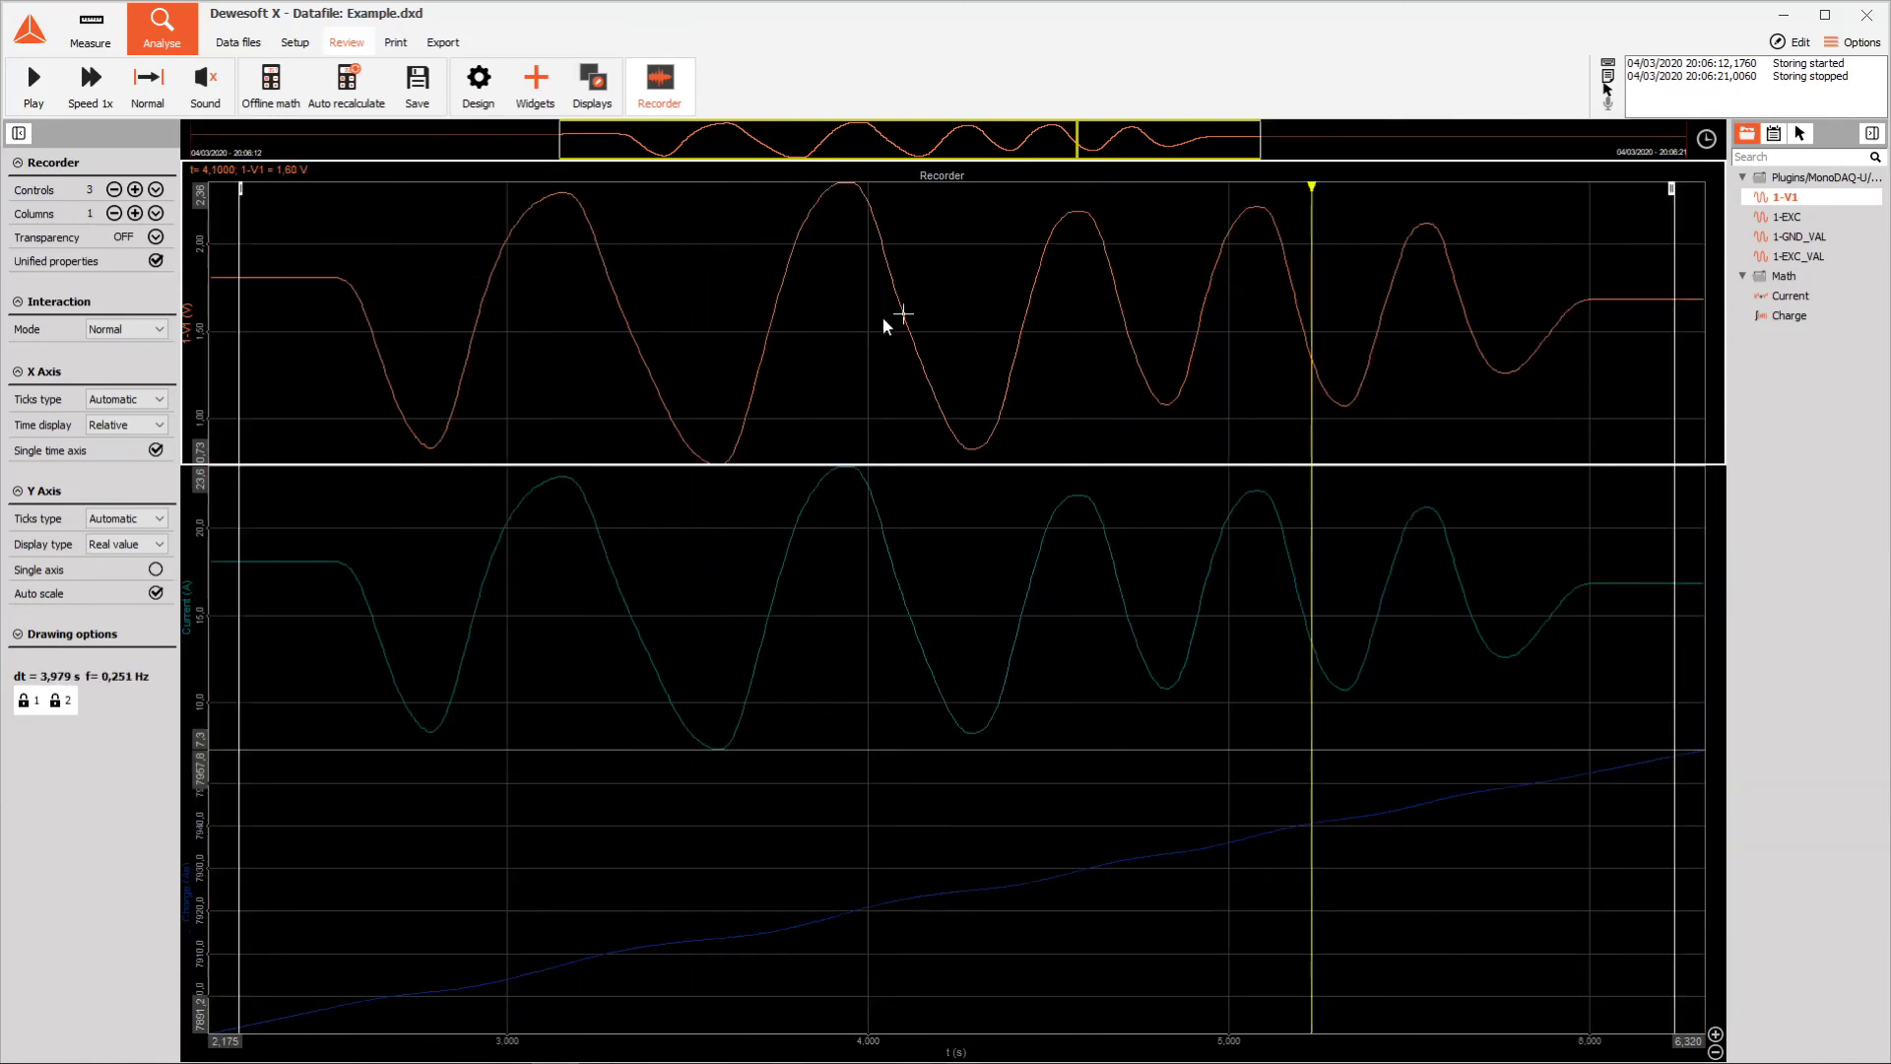
{"action": "double_click", "coordinate": [814, 332]}
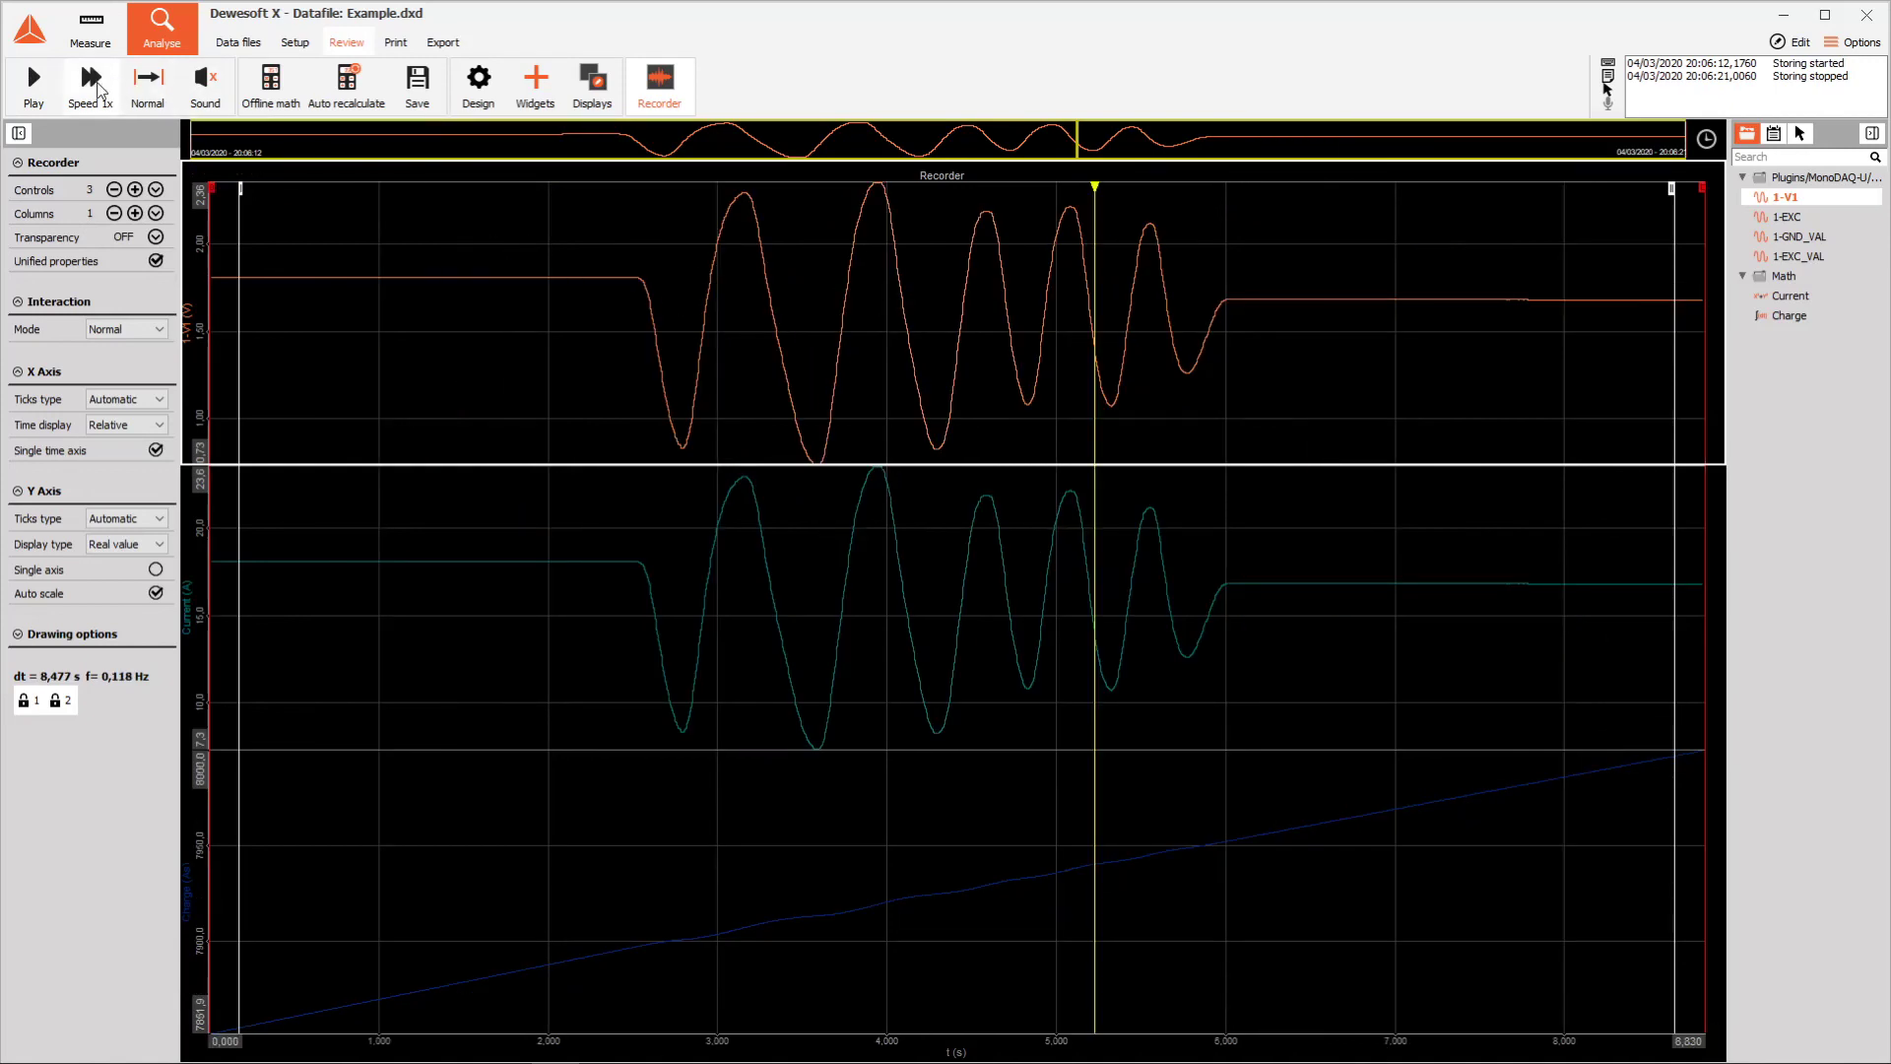
Replay the recorded data briefly, stop playback and select the Current graph.
{"action": "left_click", "coordinate": [31, 89]}
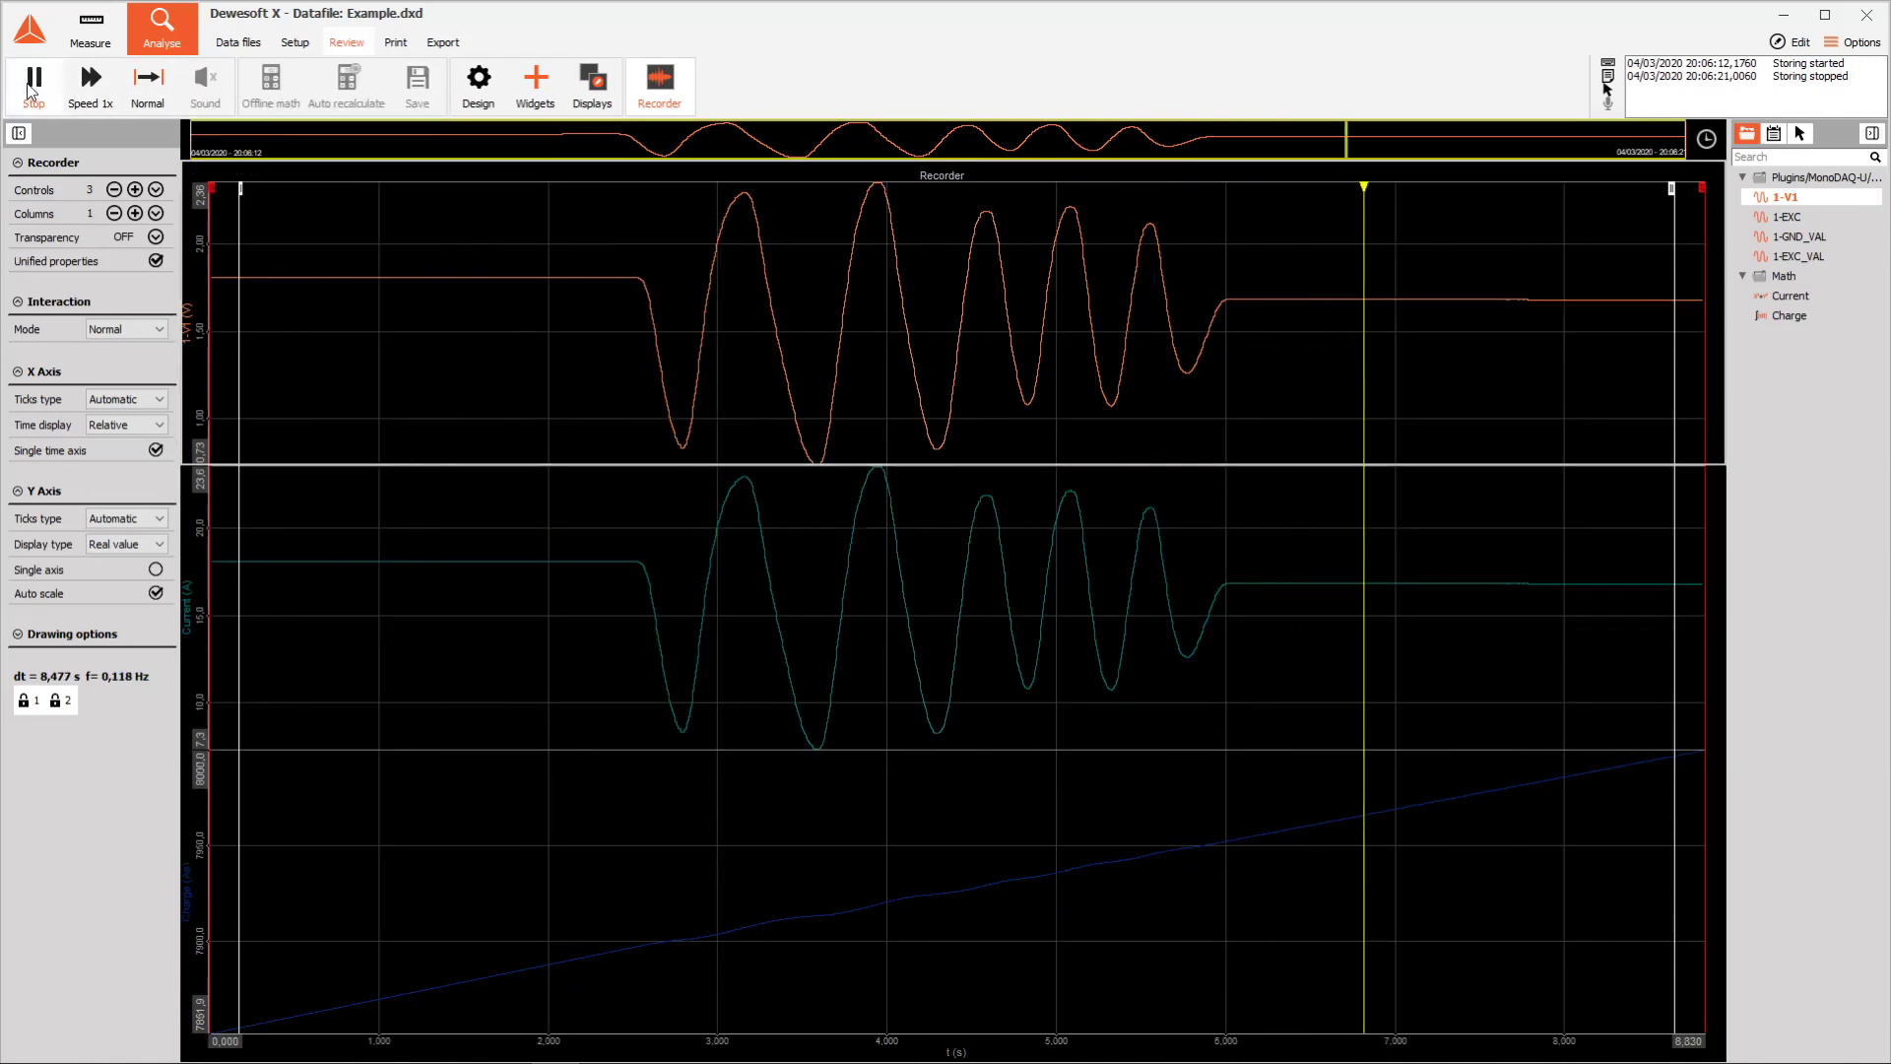
{"action": "left_click", "coordinate": [29, 90]}
{"action": "left_click", "coordinate": [528, 595]}
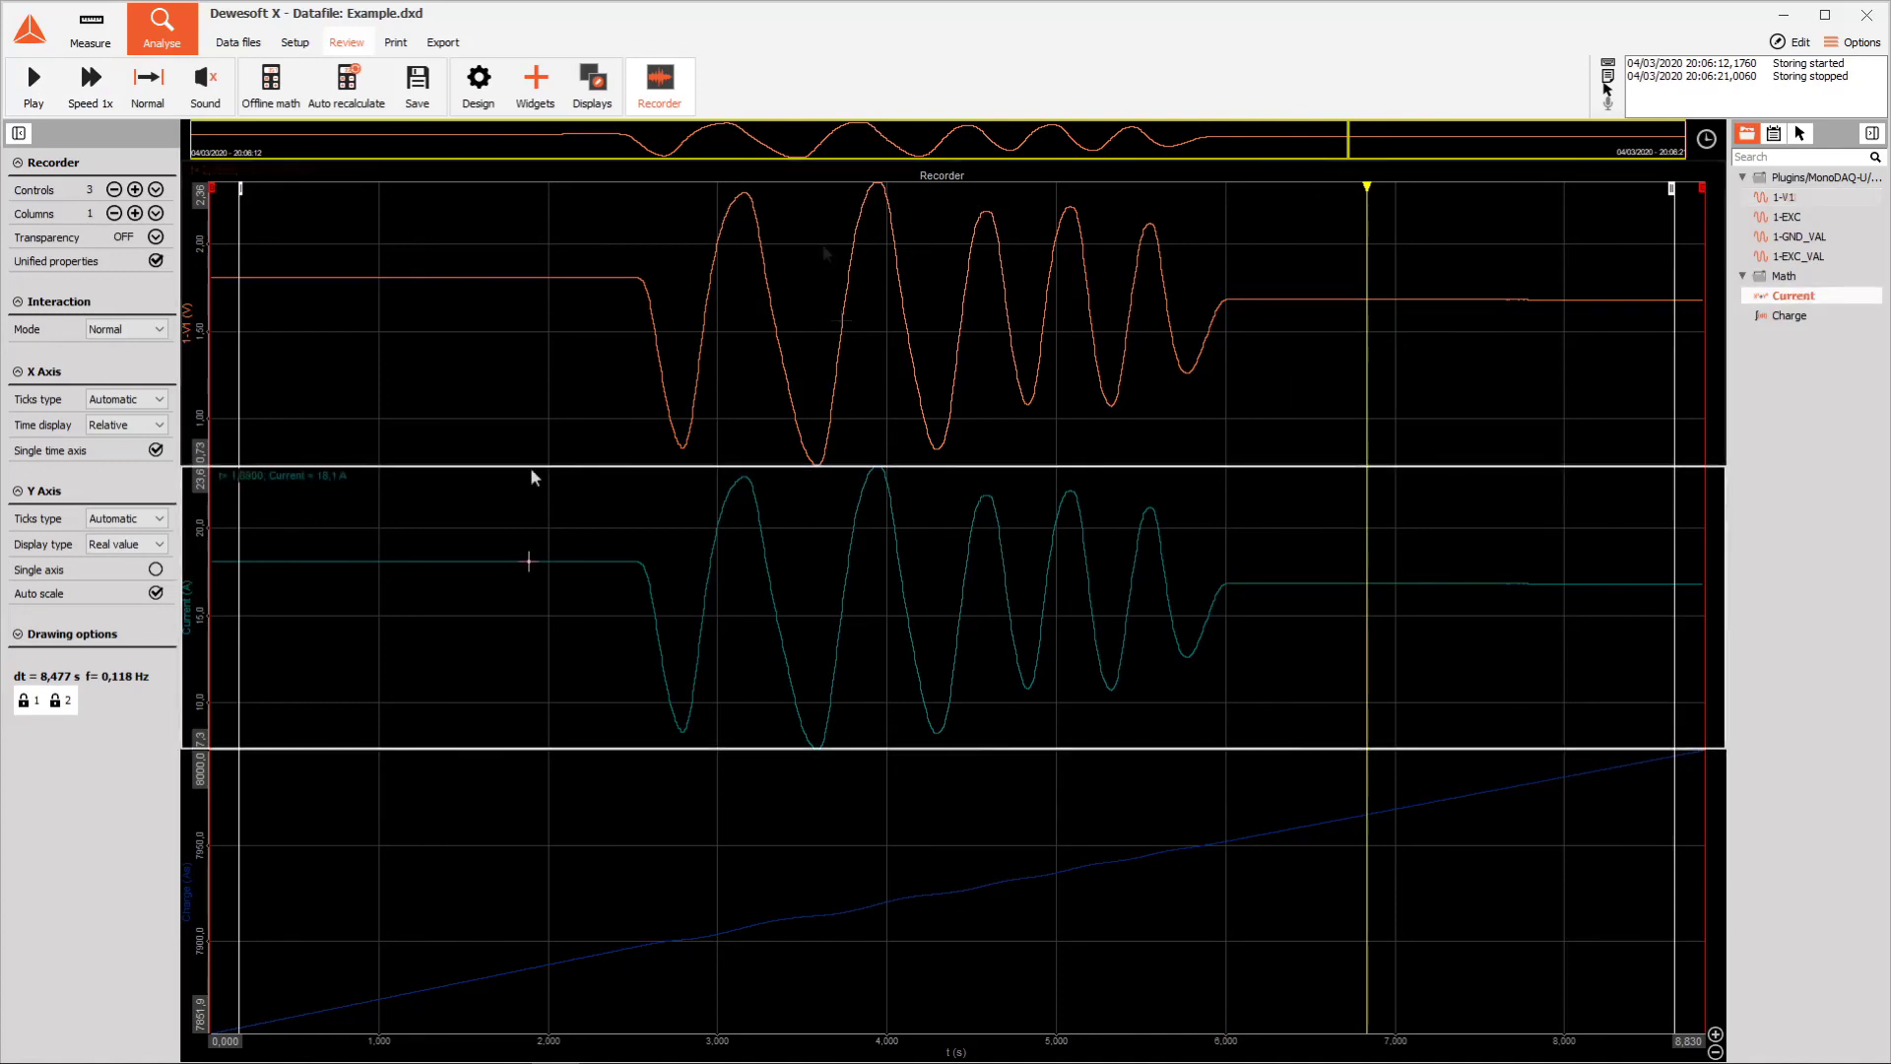